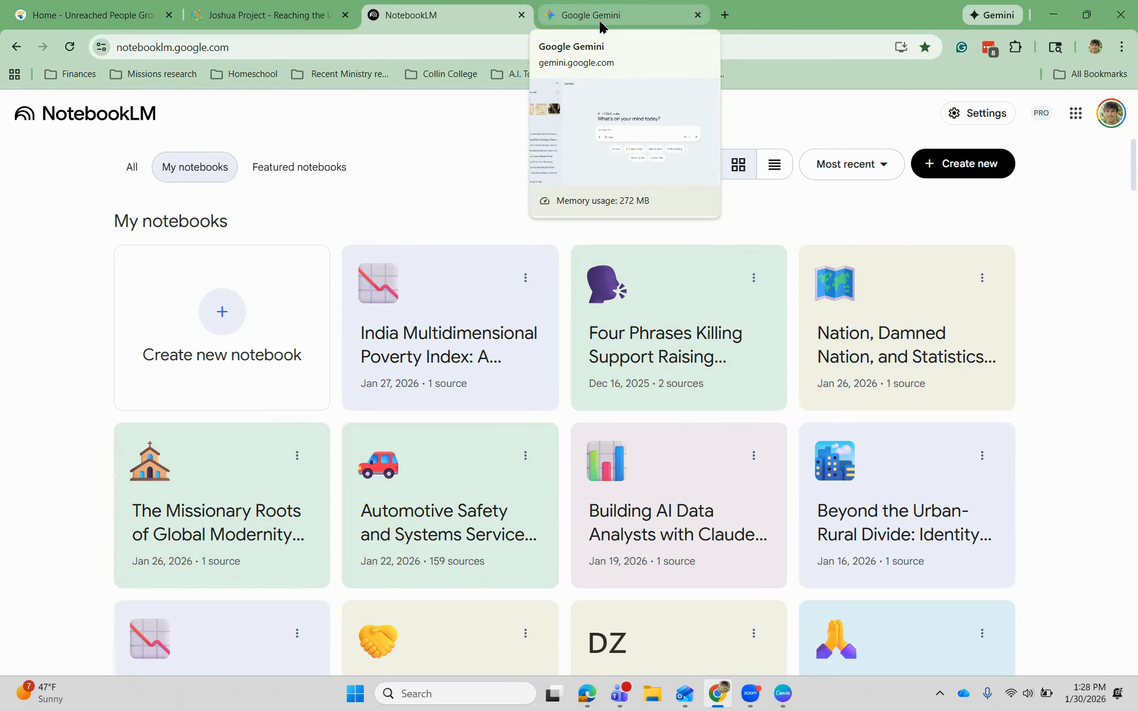
- Create a new untitled notebook in NotebookLM, then switch to the Joshua Project homepage
{"action": "left_click", "coordinate": [599, 17]}
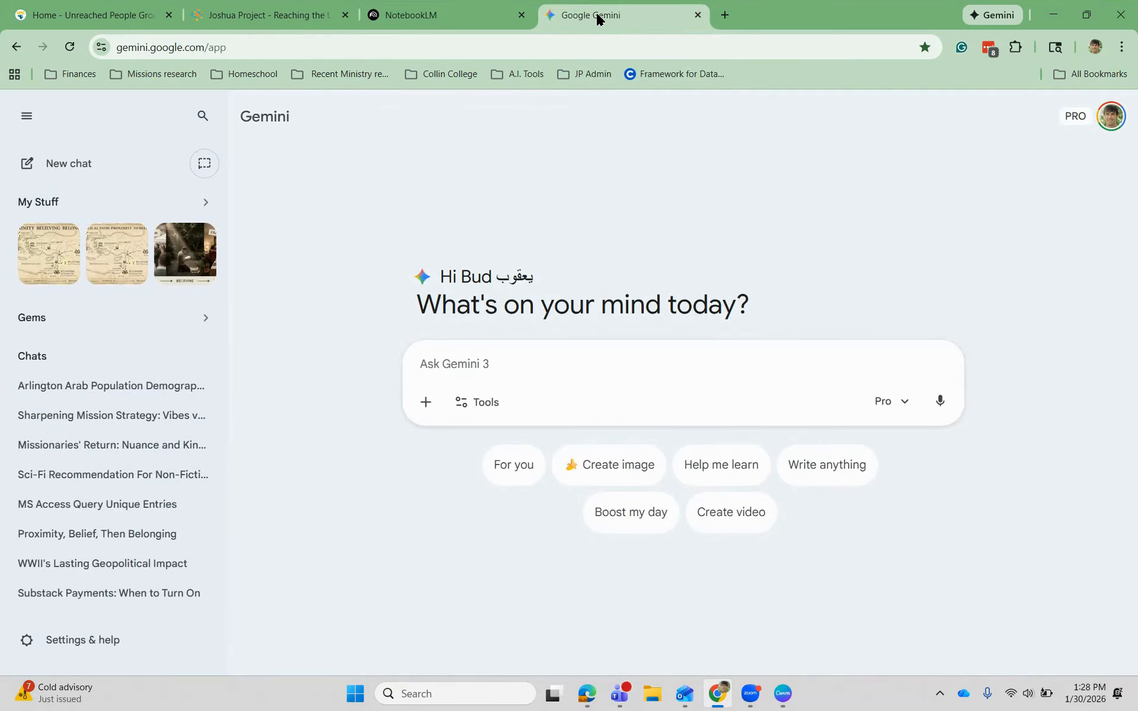
{"action": "left_click", "coordinate": [471, 13]}
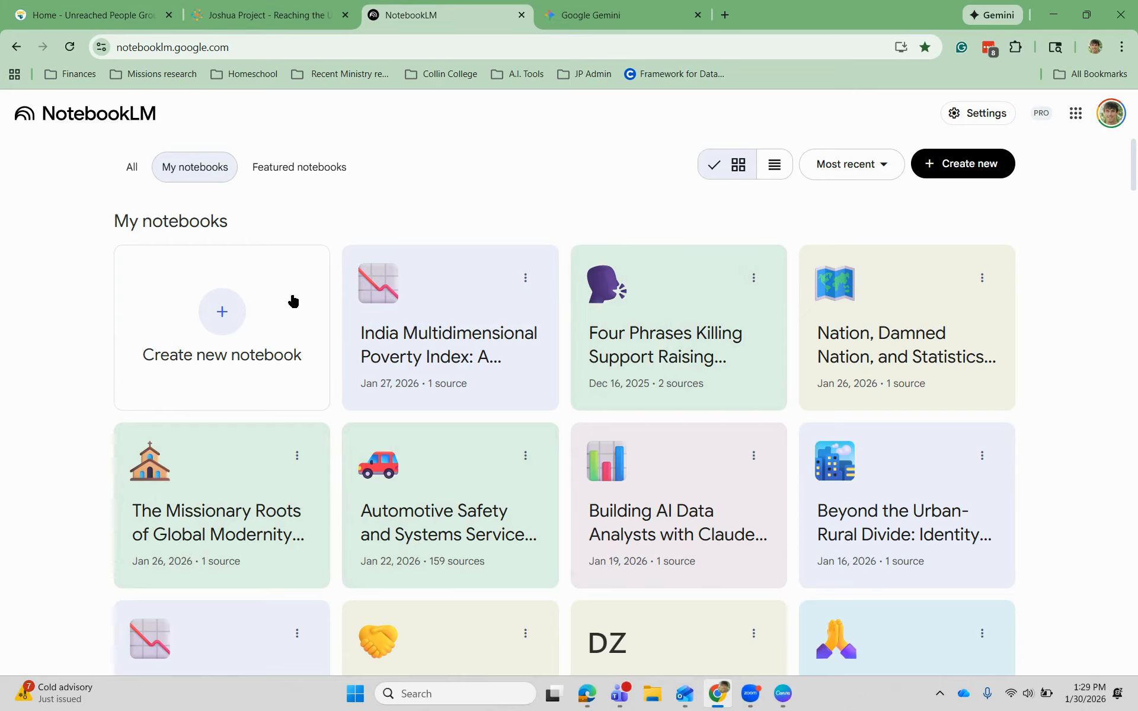
{"action": "left_click", "coordinate": [256, 320]}
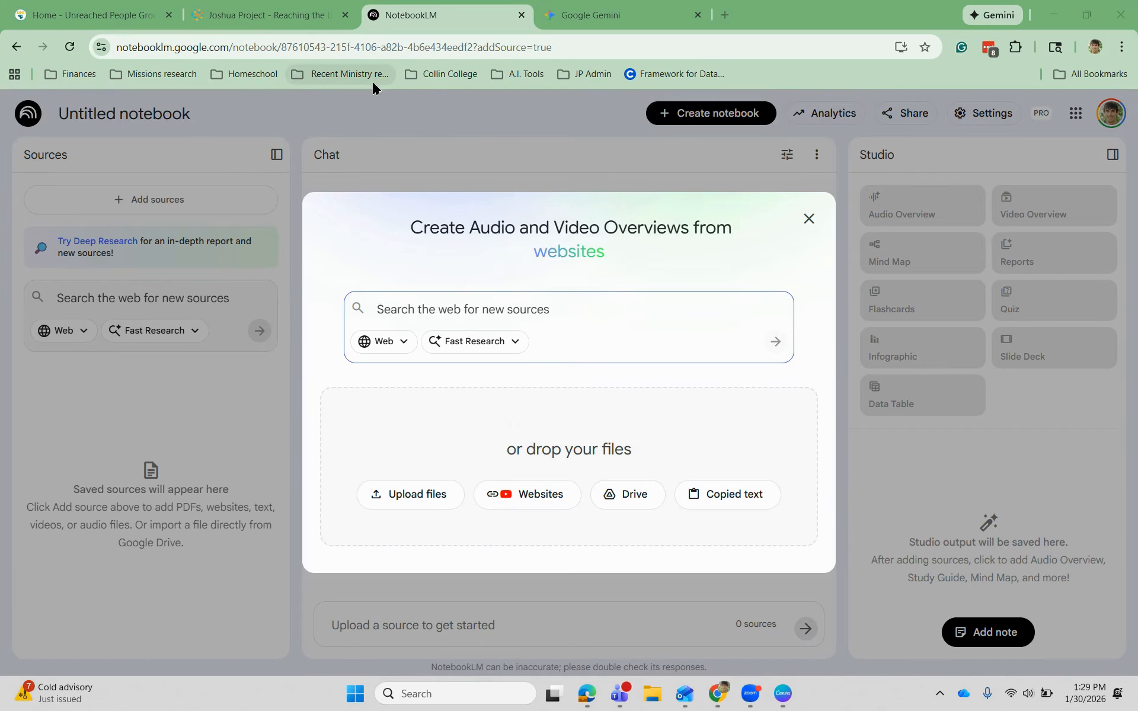
{"action": "left_click", "coordinate": [265, 15]}
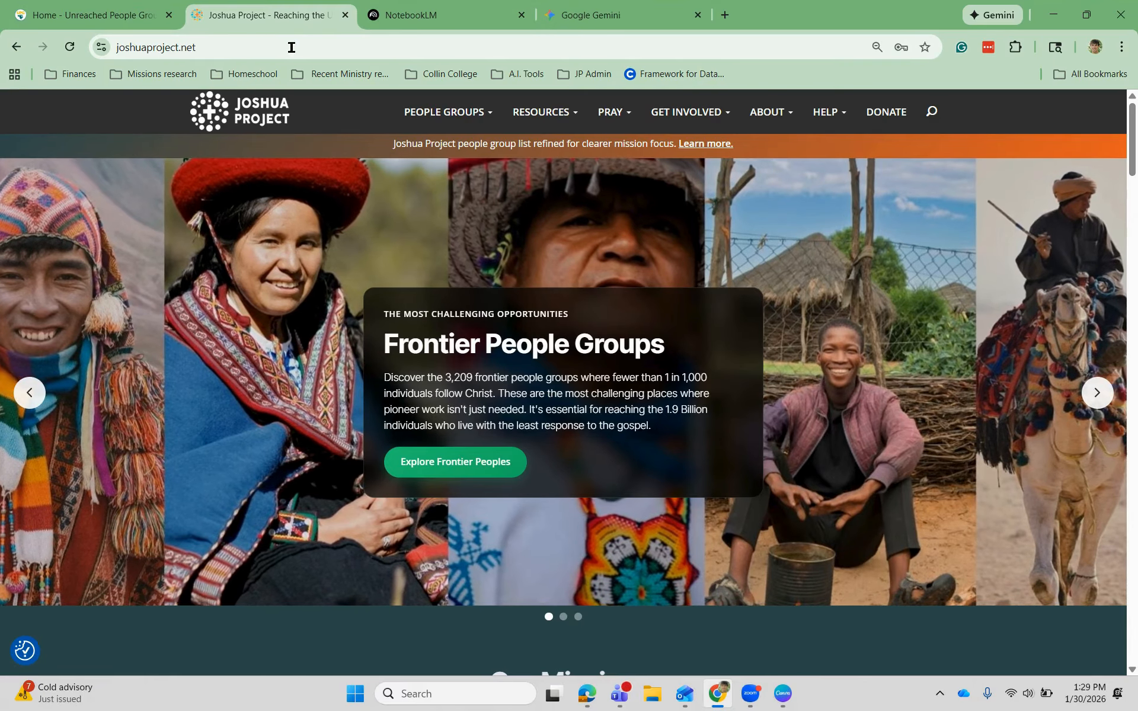
- Open Algeria's people-groups-by-country page and sort its table by Progress Scale, ascending
{"action": "mouse_move", "coordinate": [483, 123]}
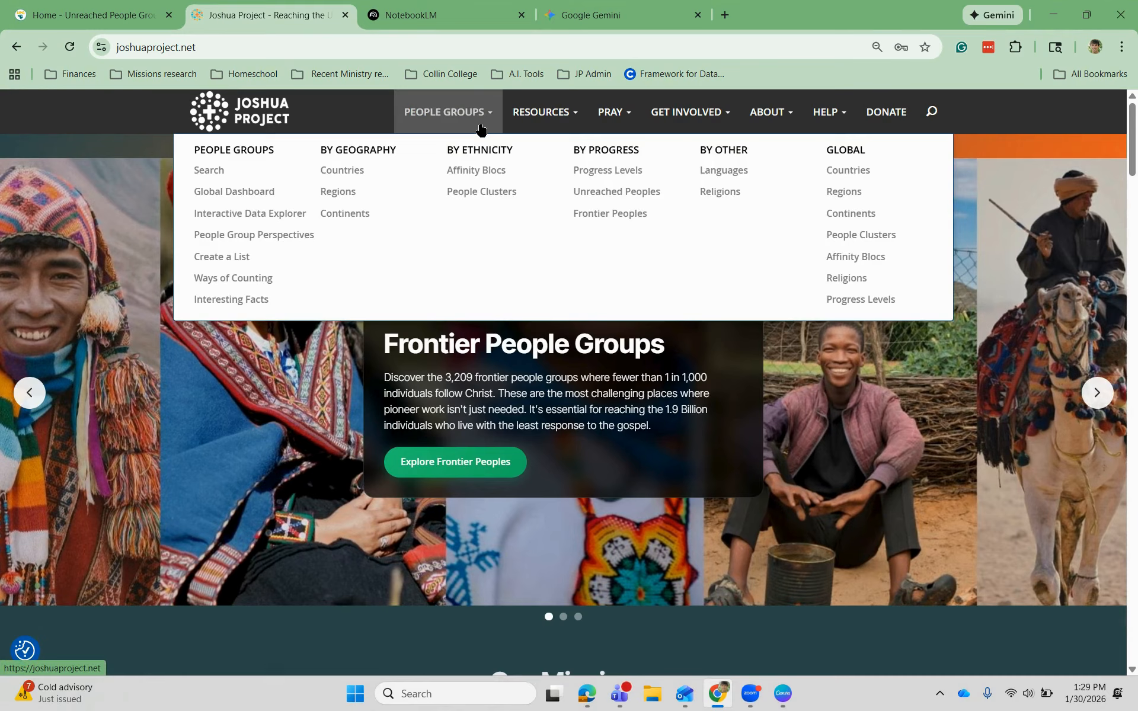
{"action": "left_click", "coordinate": [353, 170]}
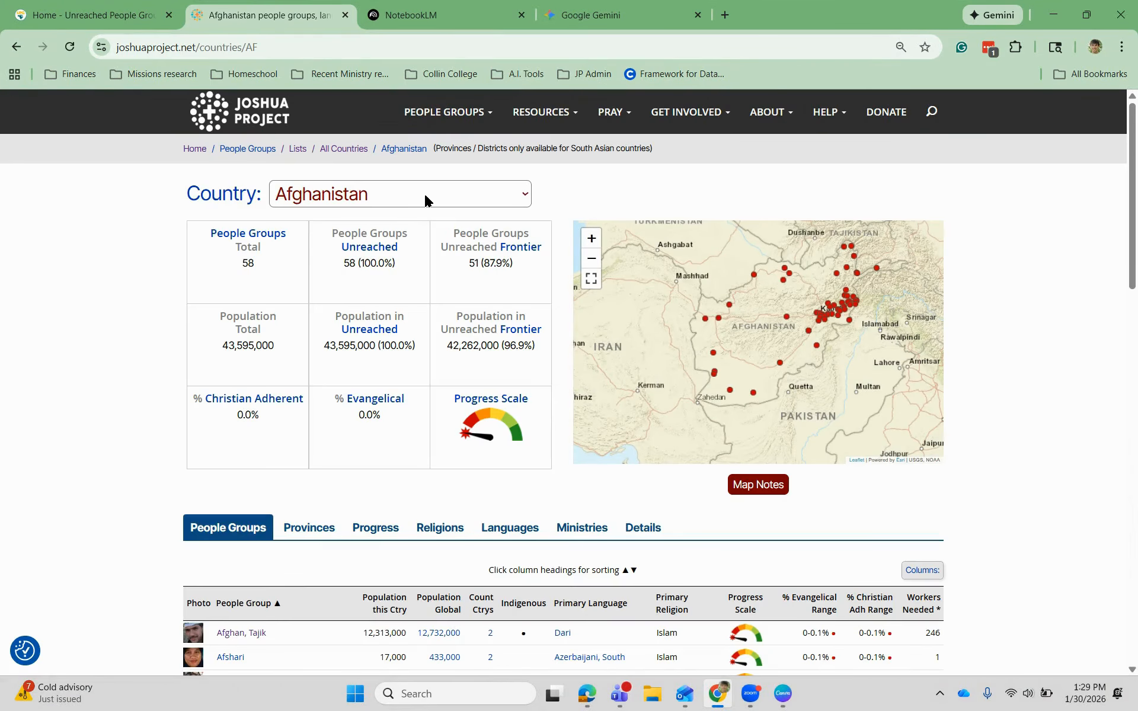
{"action": "left_click", "coordinate": [427, 200]}
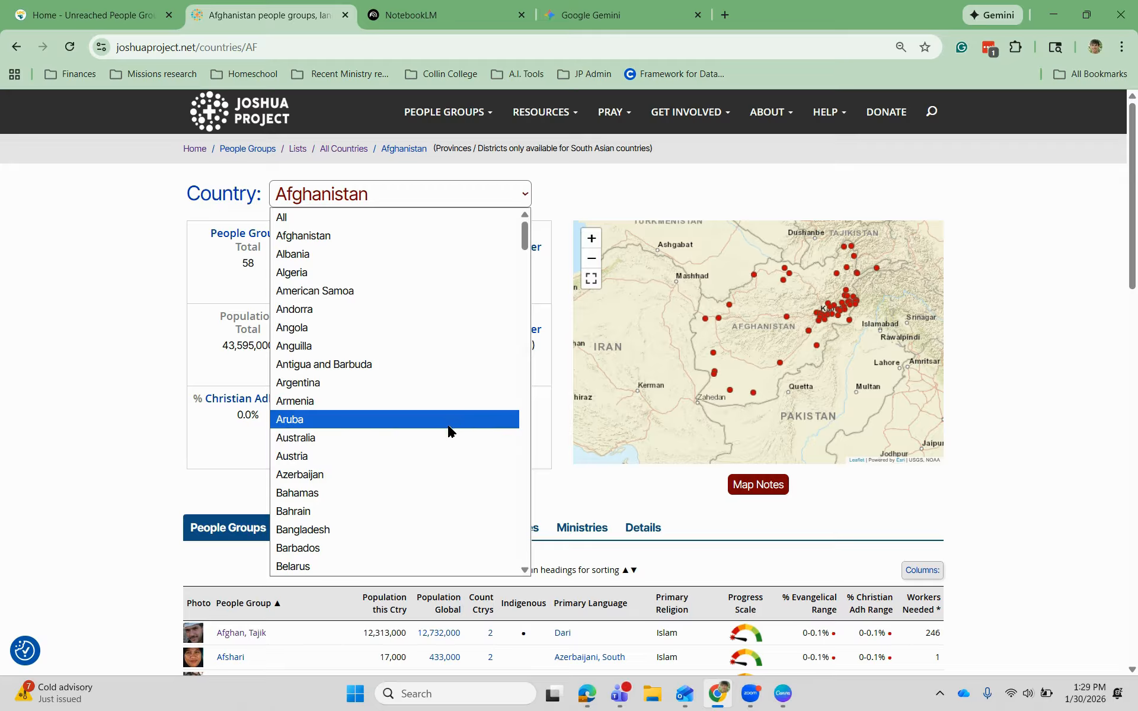
{"action": "left_click", "coordinate": [448, 276]}
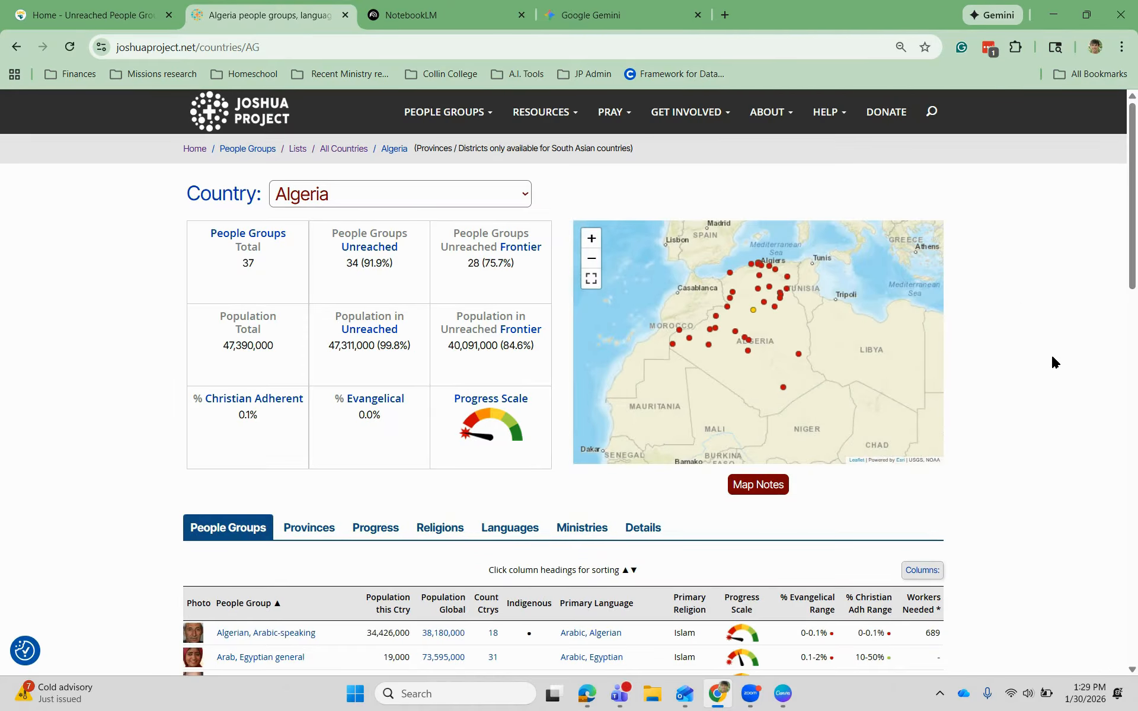
{"action": "scroll", "coordinate": [1051, 361], "scroll_direction": "down", "scroll_amount": 5}
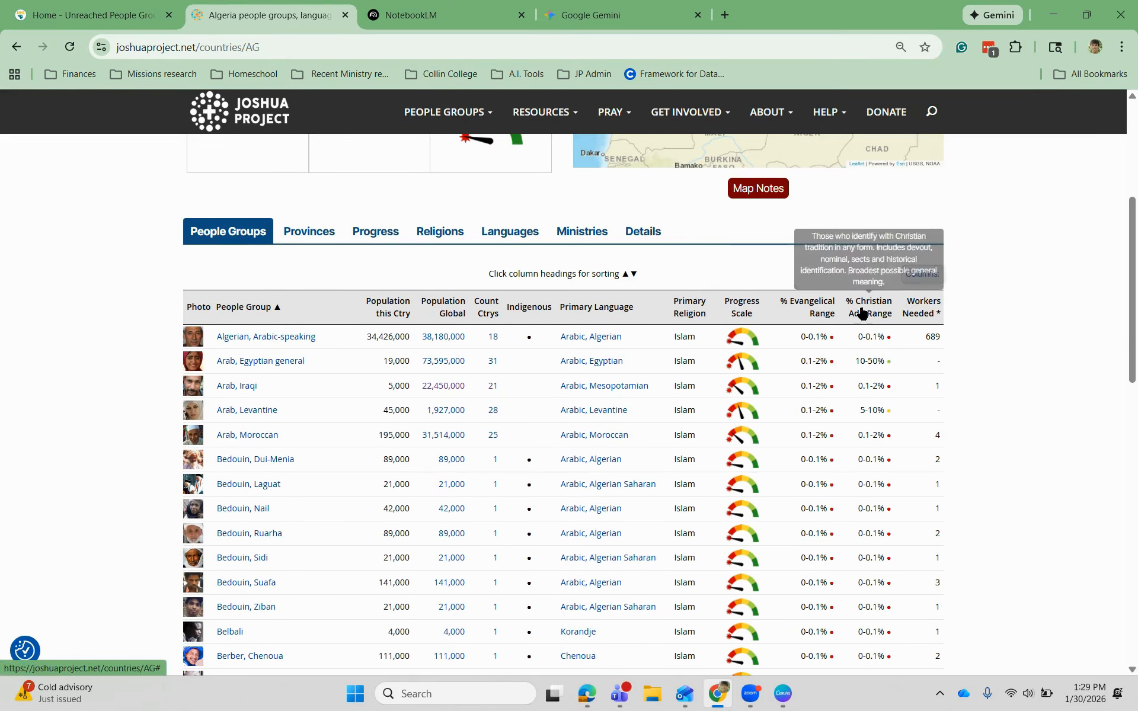
{"action": "mouse_move", "coordinate": [742, 301]}
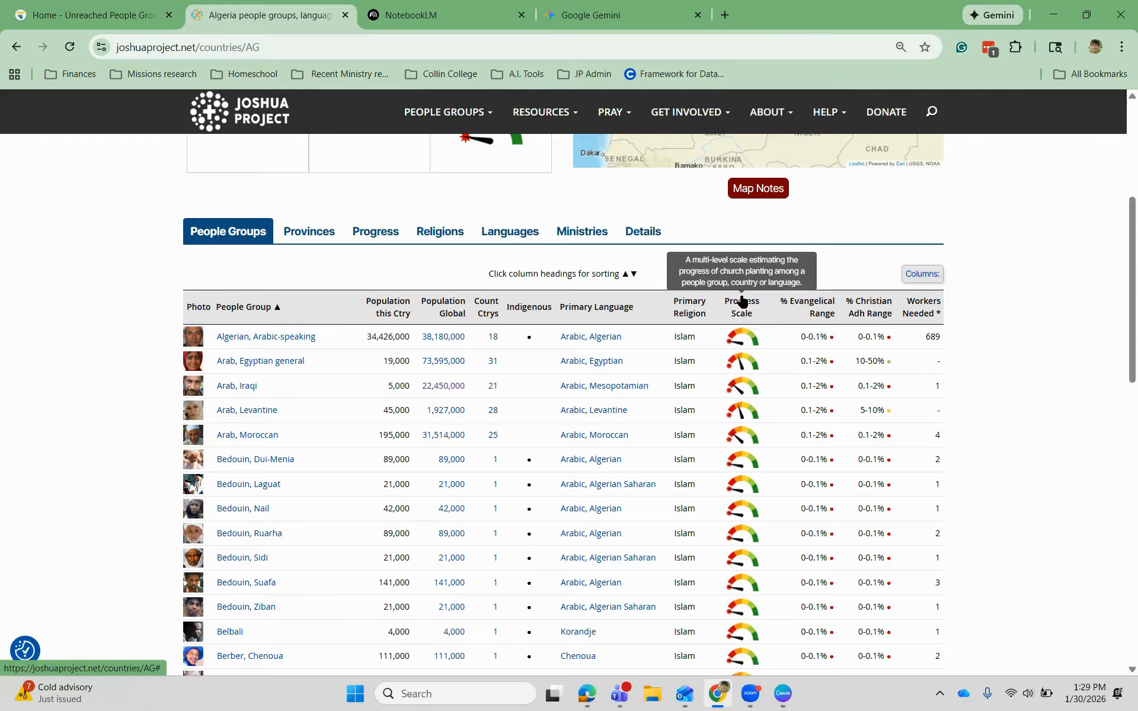
{"action": "left_click", "coordinate": [742, 304]}
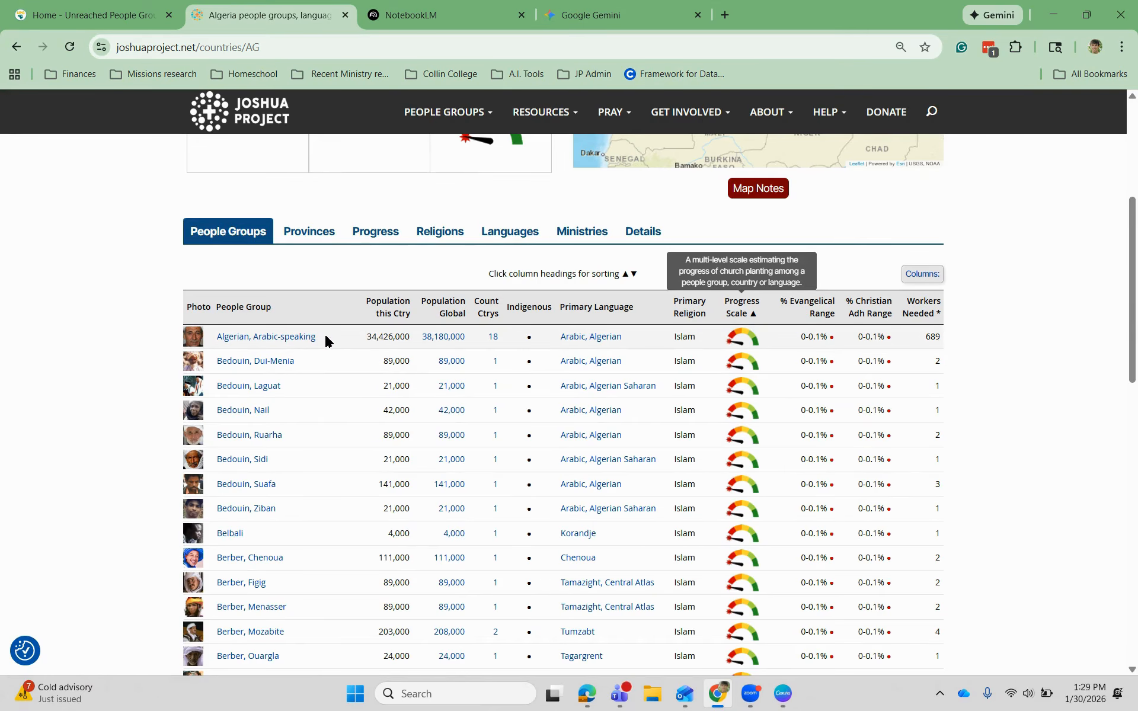
- Choose website links as the source type and paste the Algerian, Arabic-speaking page address
{"action": "left_click", "coordinate": [455, 16]}
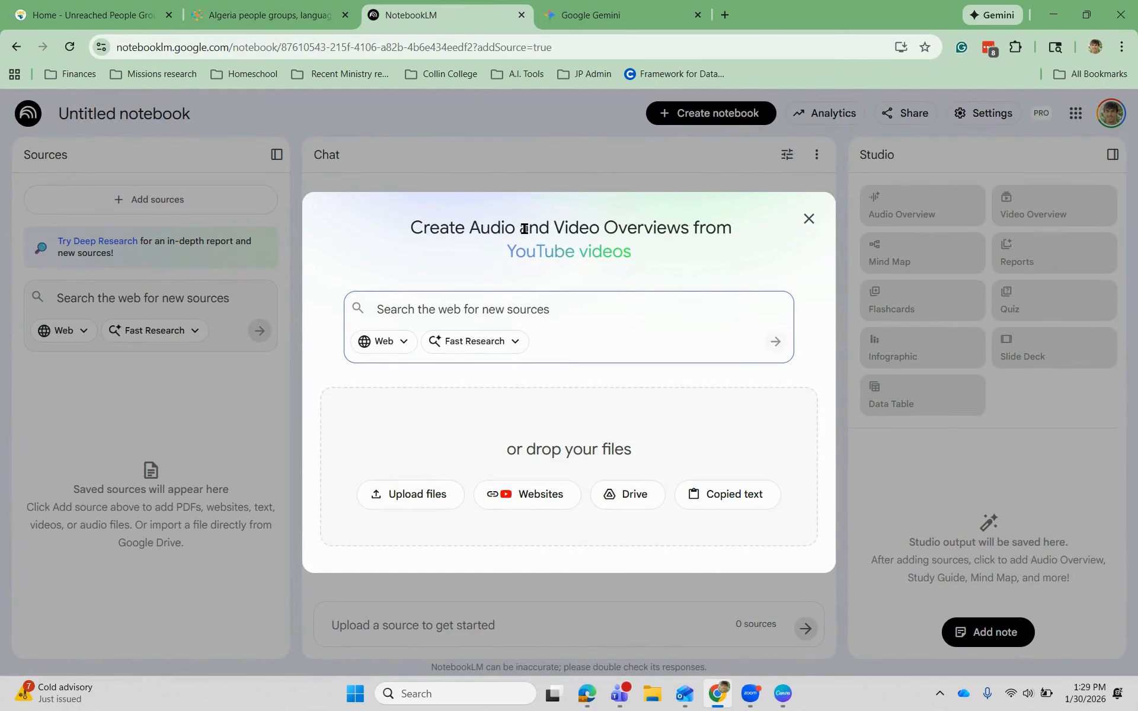
{"action": "left_click", "coordinate": [553, 507]}
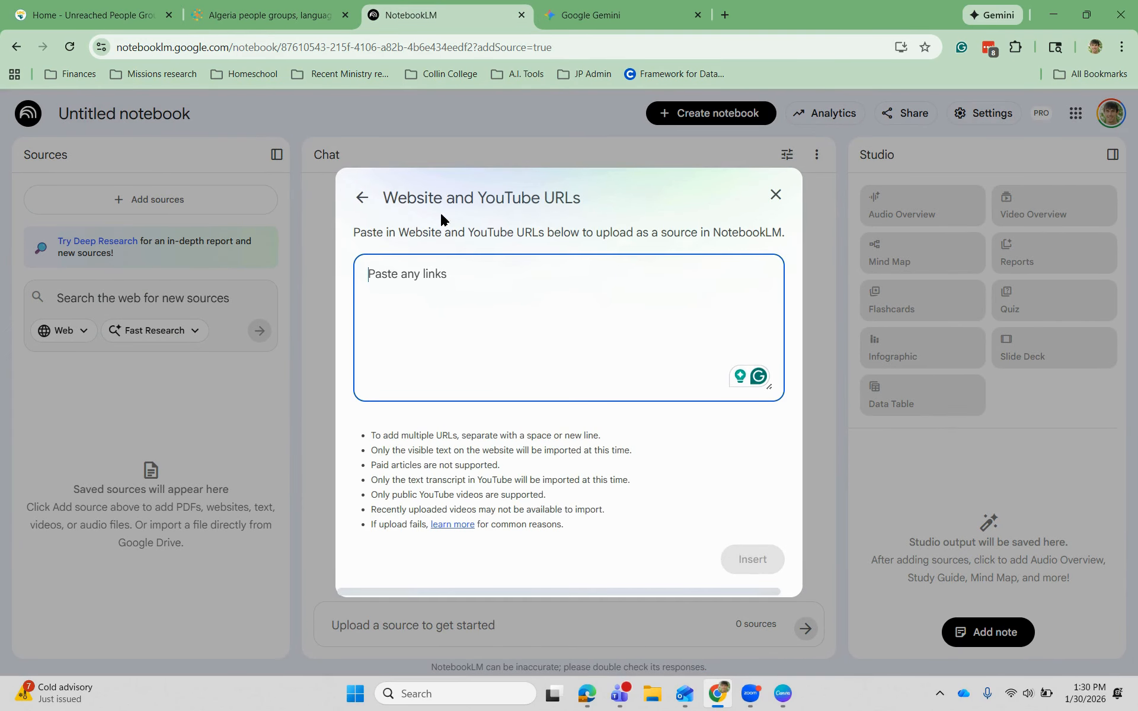
{"action": "left_click", "coordinate": [275, 12]}
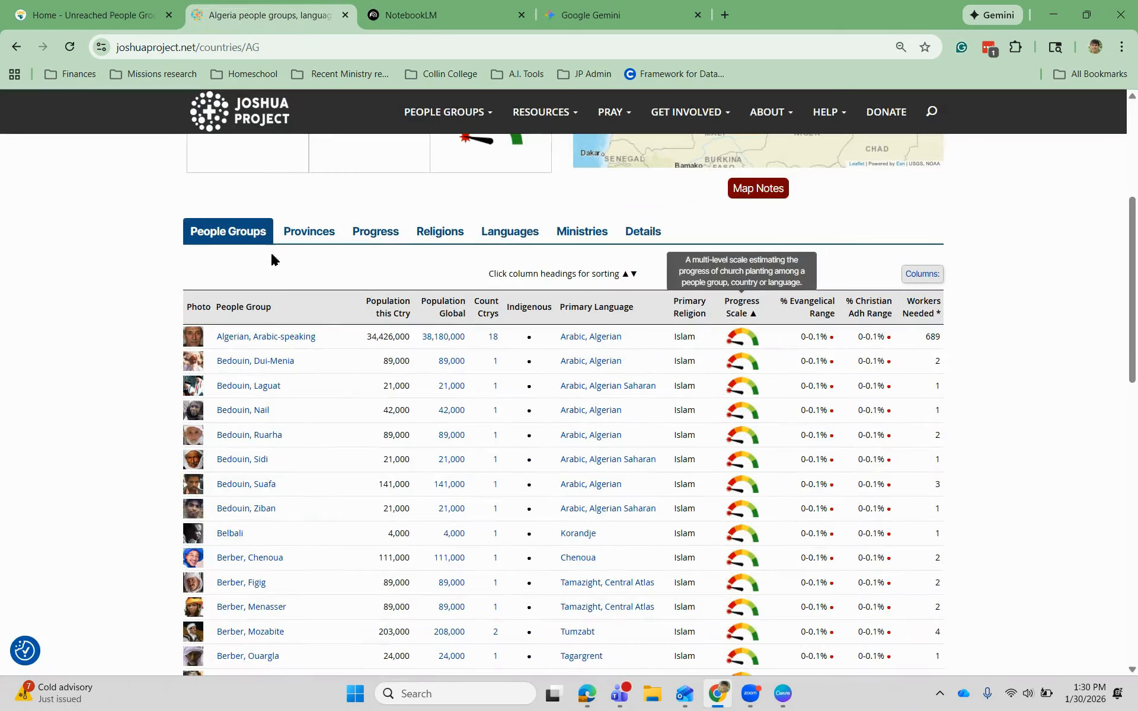
{"action": "right_click", "coordinate": [264, 343]}
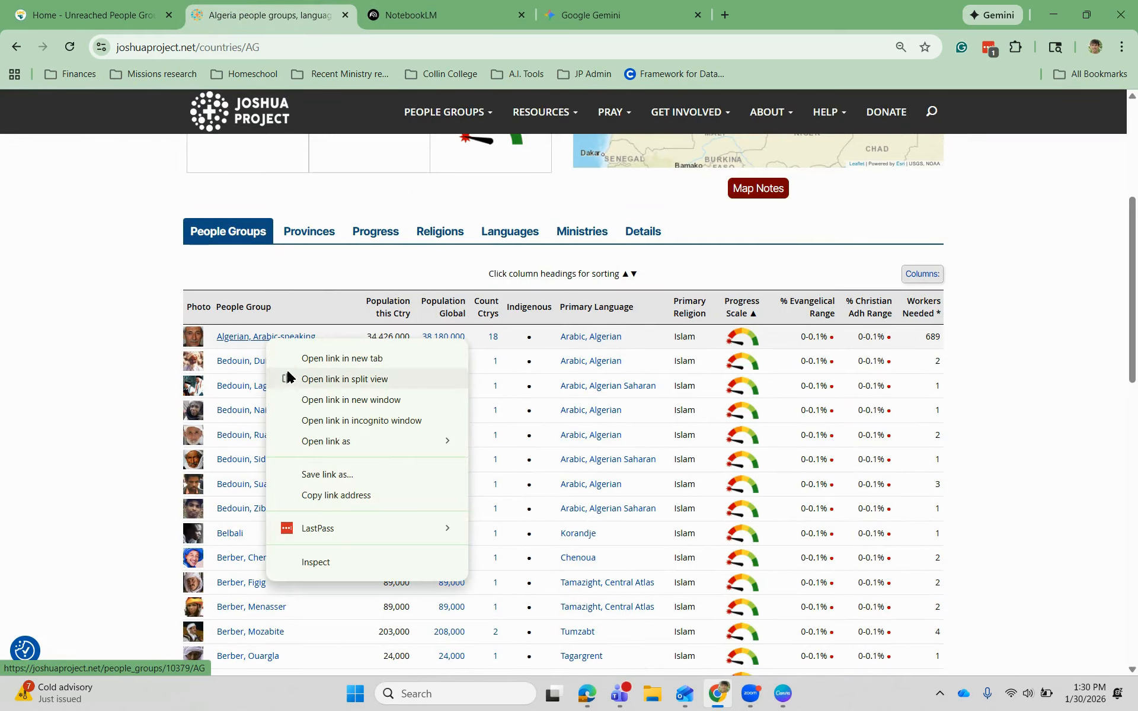
{"action": "left_click", "coordinate": [334, 497]}
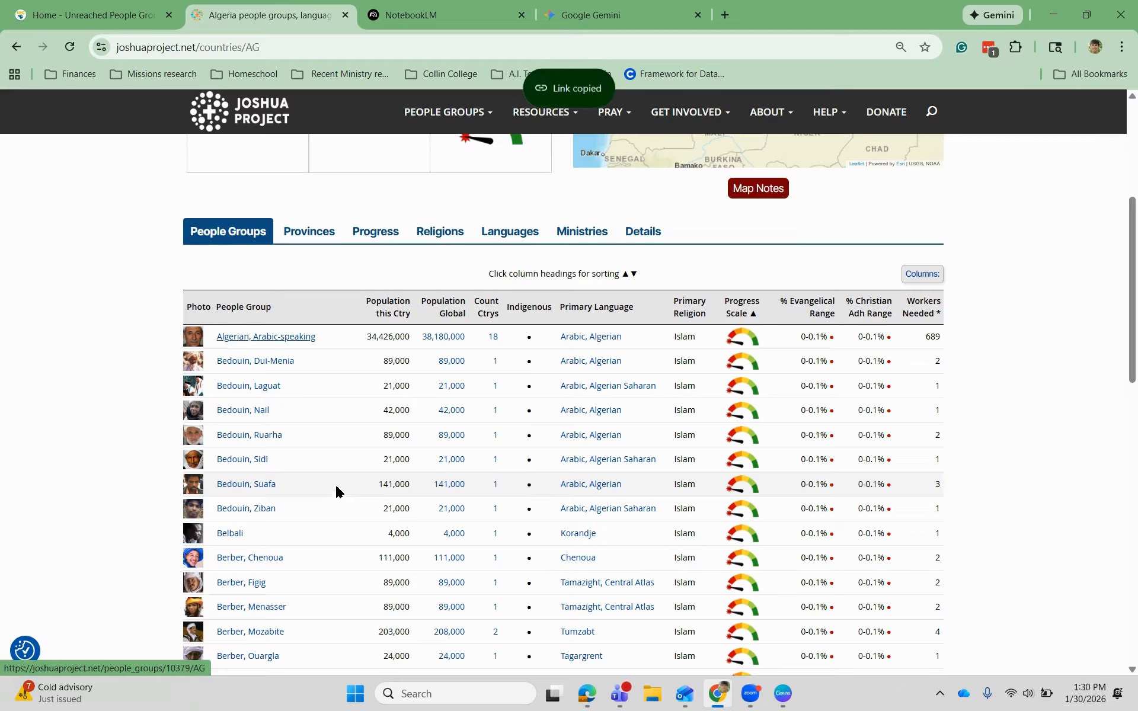
{"action": "left_click", "coordinate": [450, 13]}
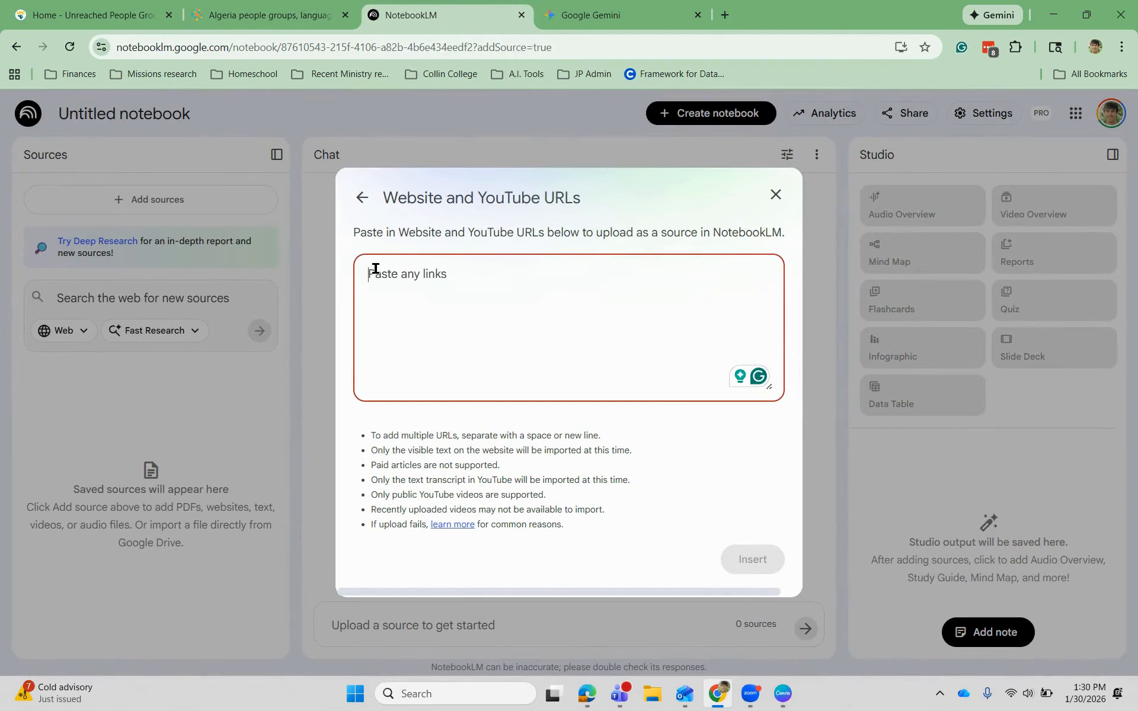
{"action": "key", "text": "ctrl+v"}
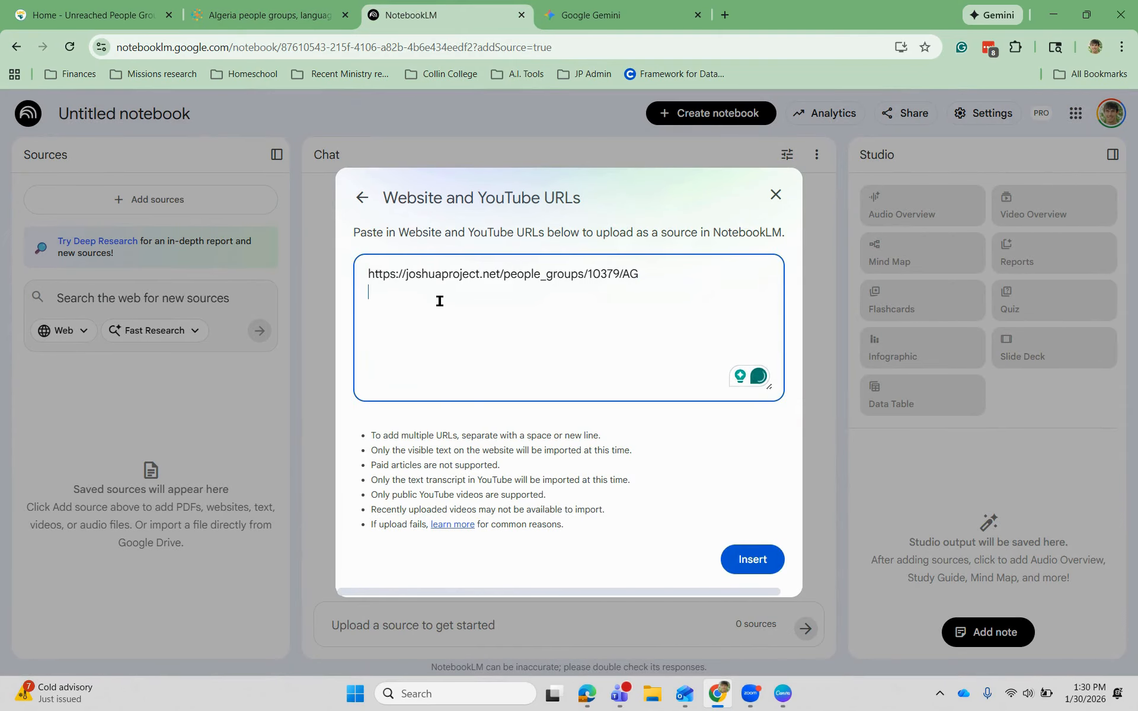
- Copy and paste the Bedouin, Dui-Menia and Bedouin, Laguat page links into the URL box
{"action": "left_click", "coordinate": [287, 14]}
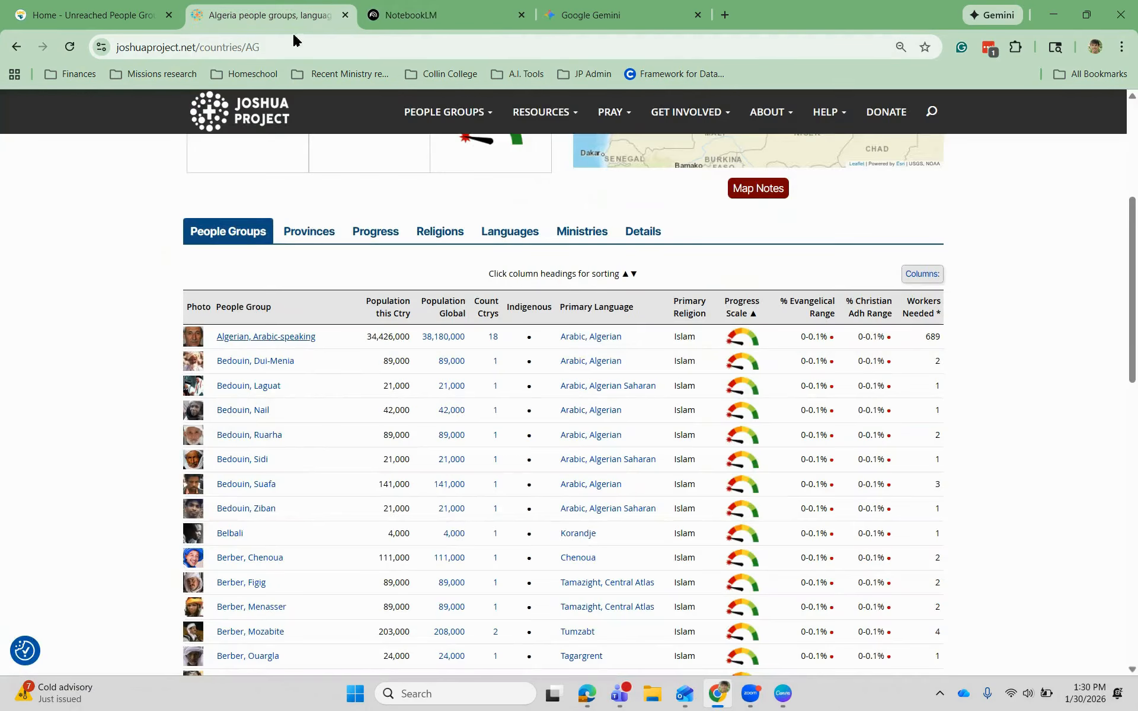
{"action": "right_click", "coordinate": [283, 361]}
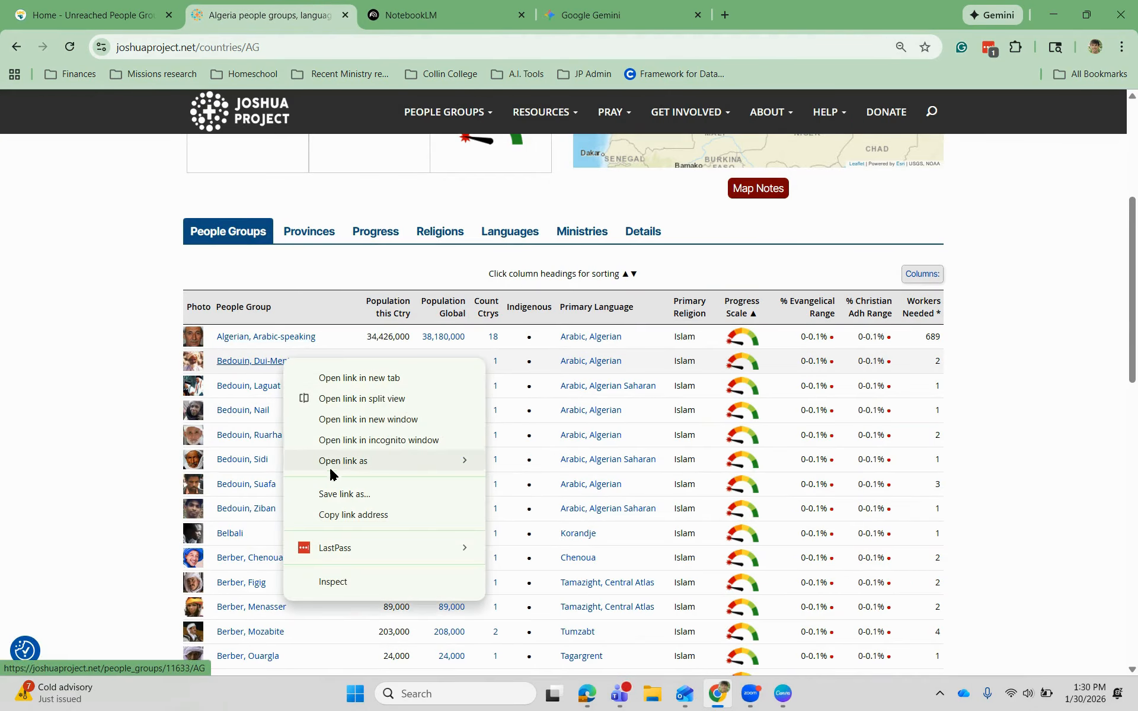
{"action": "left_click", "coordinate": [343, 515]}
{"action": "left_click", "coordinate": [391, 15]}
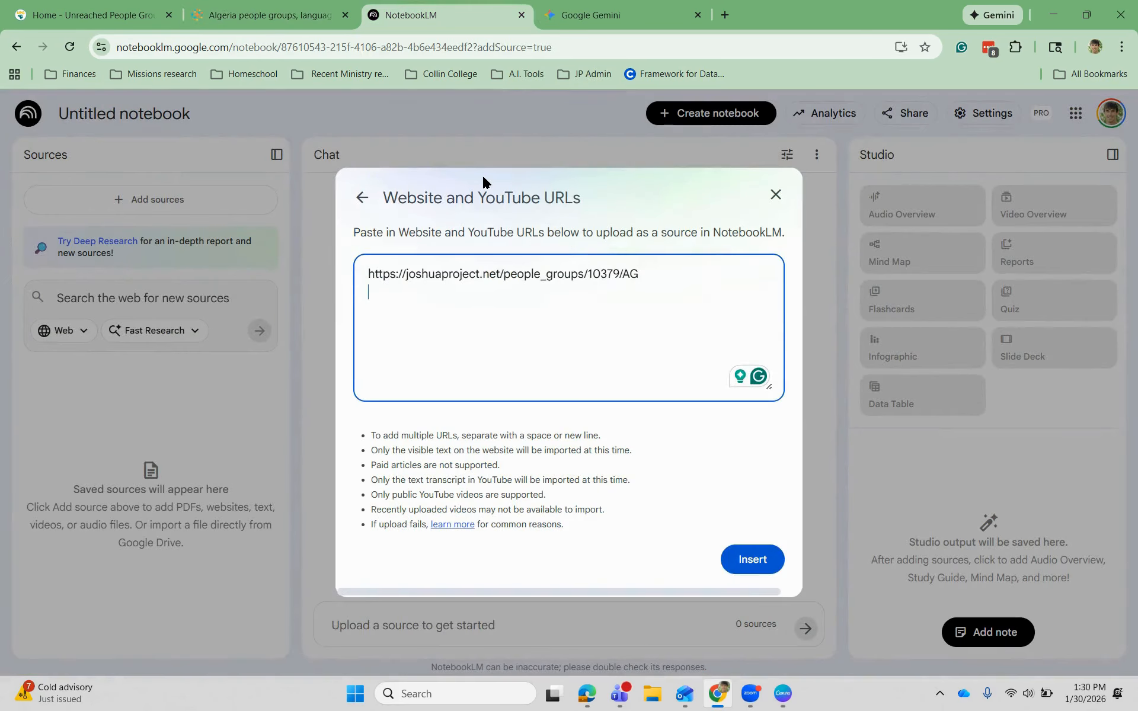
{"action": "key", "text": "ctrl+v"}
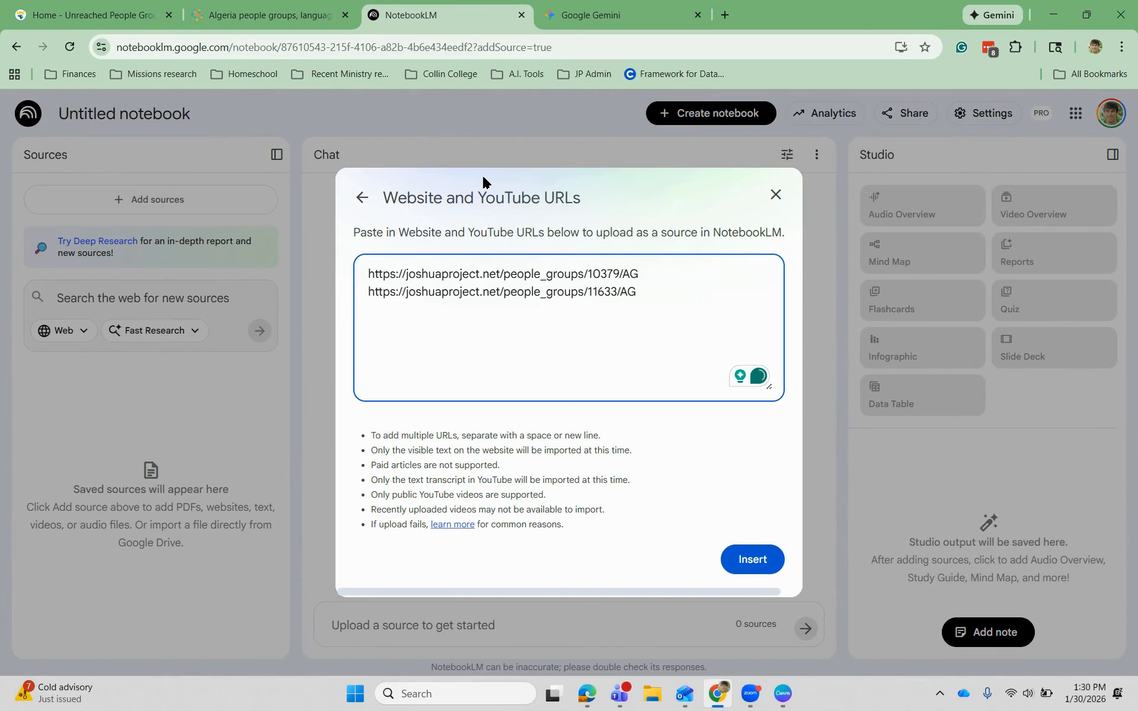
{"action": "left_click", "coordinate": [278, 17]}
{"action": "right_click", "coordinate": [259, 385]}
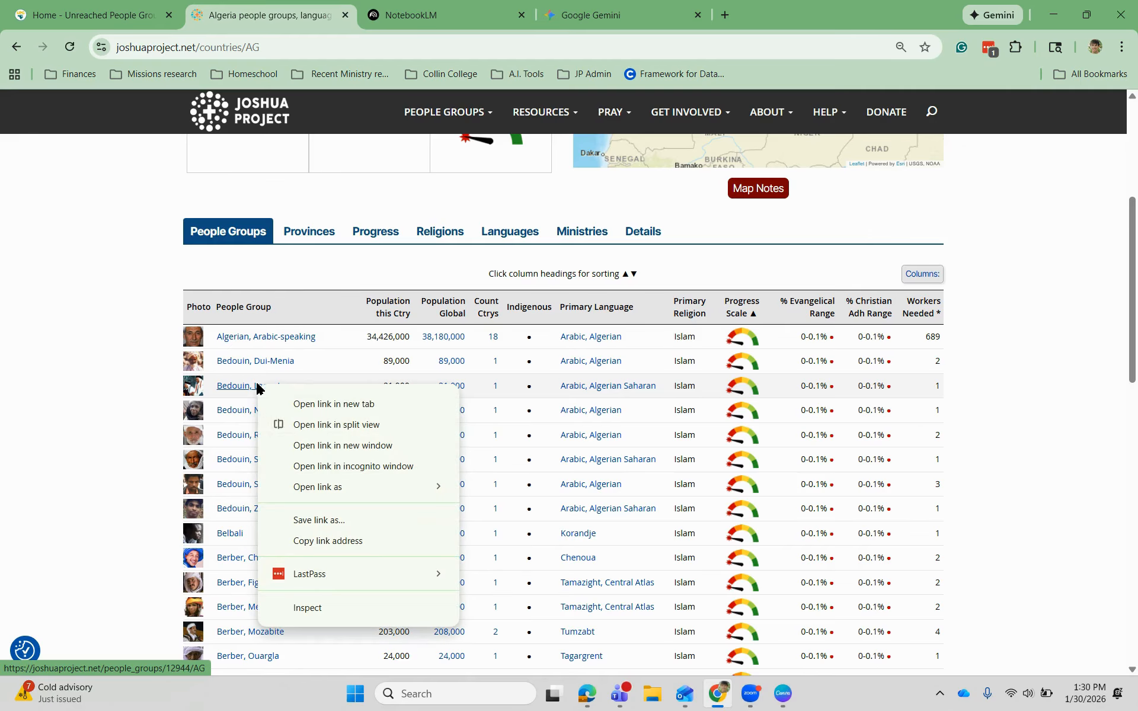
{"action": "left_click", "coordinate": [351, 542]}
{"action": "key", "text": "ctrl+Tab"}
{"action": "key", "text": "Return"}
{"action": "key", "text": "ctrl+v"}
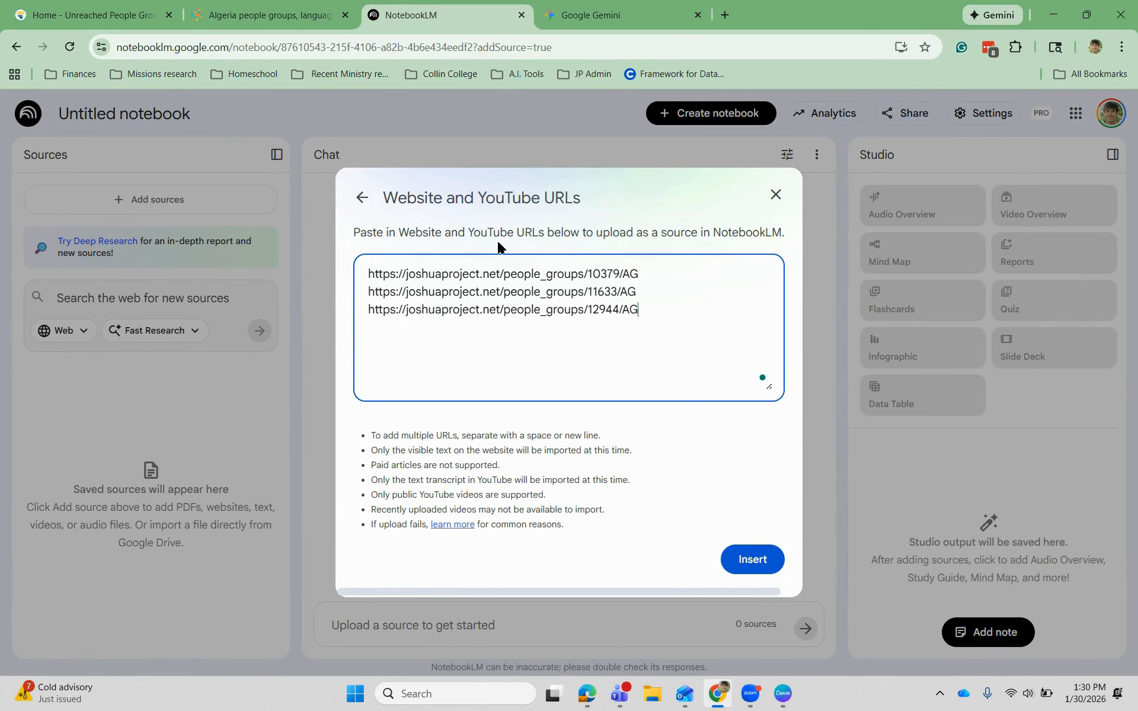
- Add the Berber, Chenoua and Berber, Shawiya links, then insert all links as sources
{"action": "left_click", "coordinate": [273, 16]}
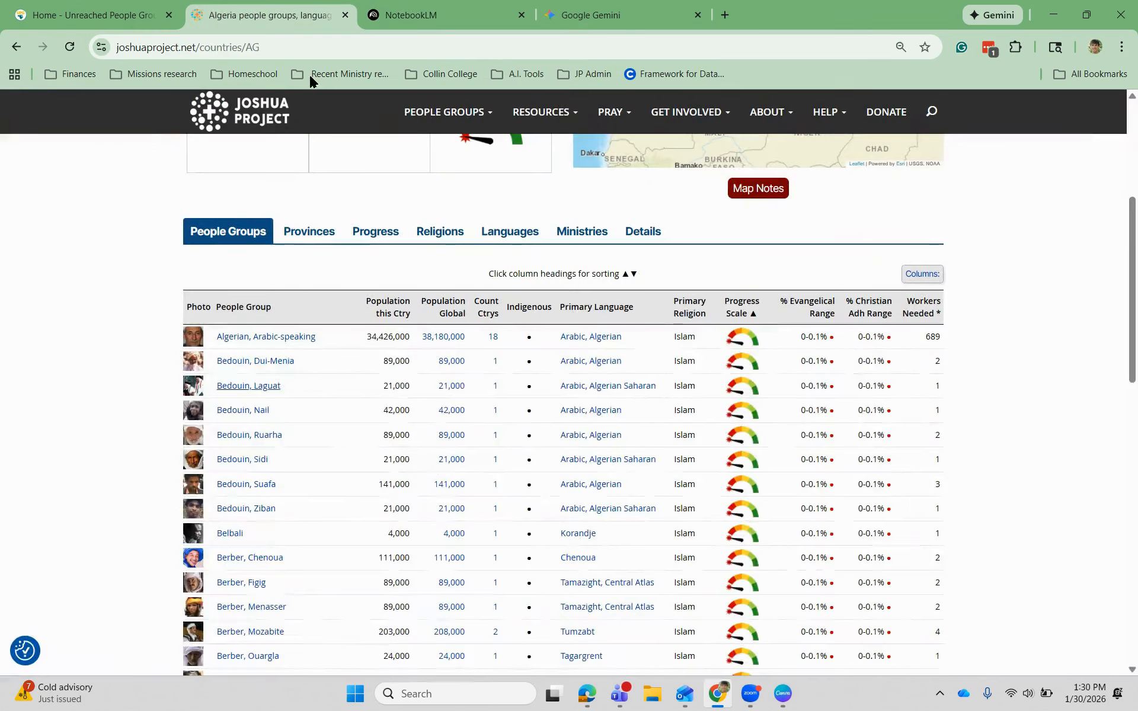
{"action": "right_click", "coordinate": [261, 555]}
{"action": "left_click", "coordinate": [299, 466]}
{"action": "key", "text": "ctrl+Tab"}
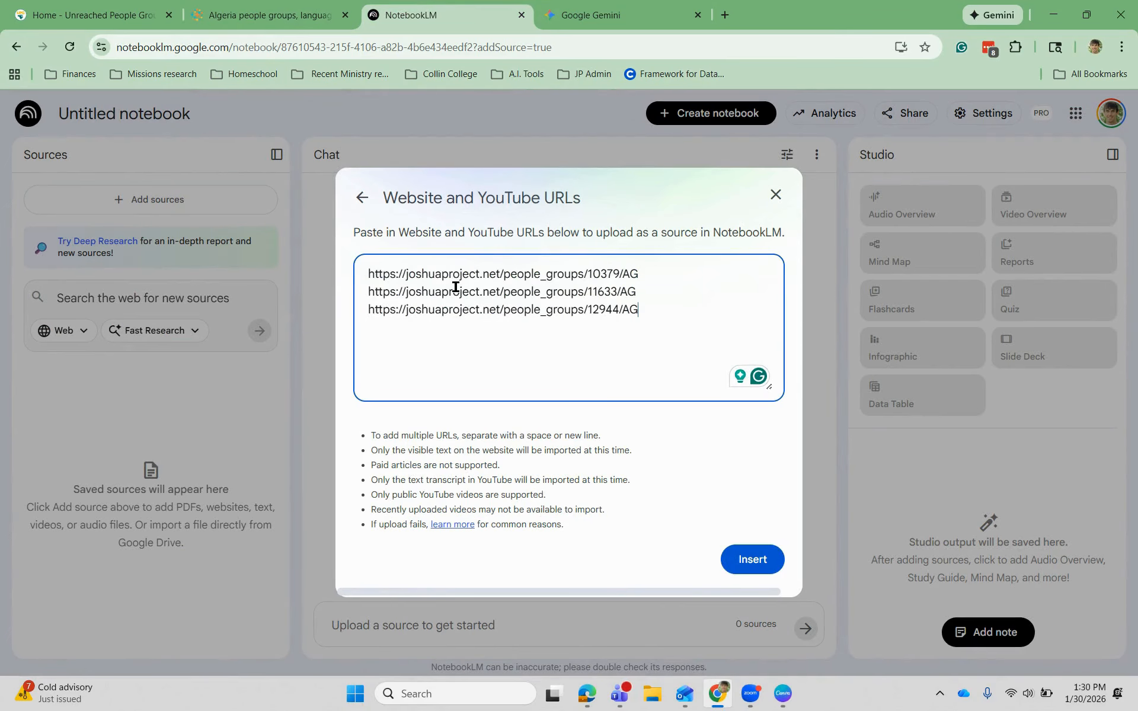
{"action": "key", "text": "ctrl+v"}
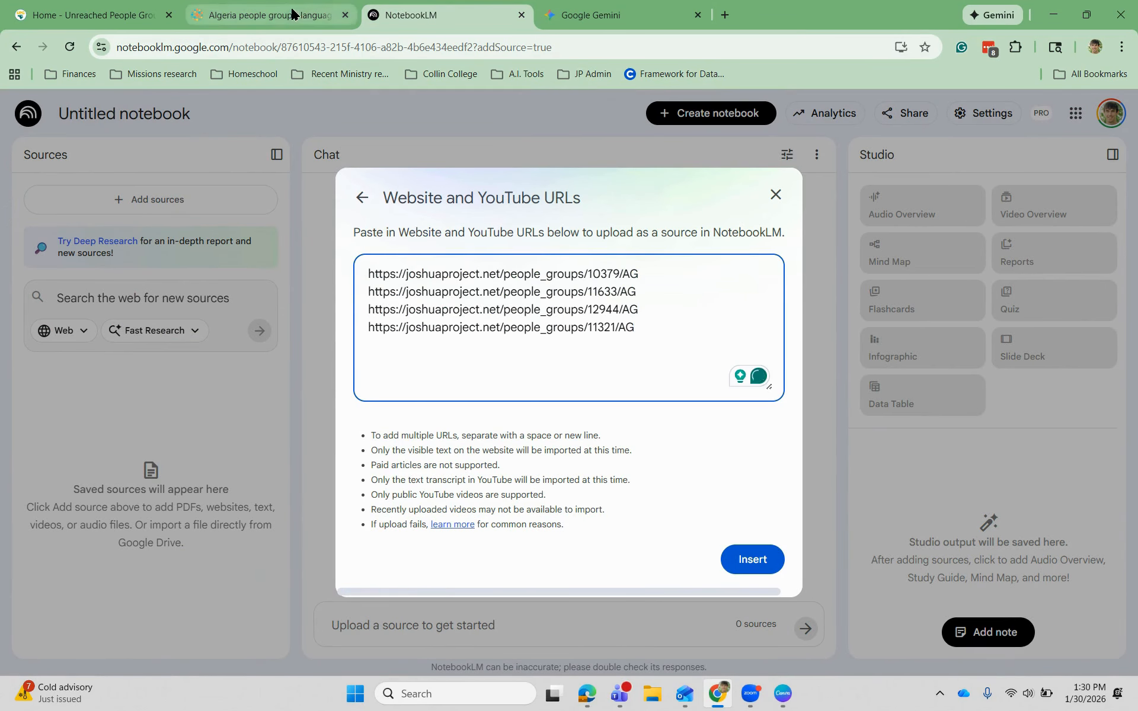
{"action": "left_click", "coordinate": [272, 16]}
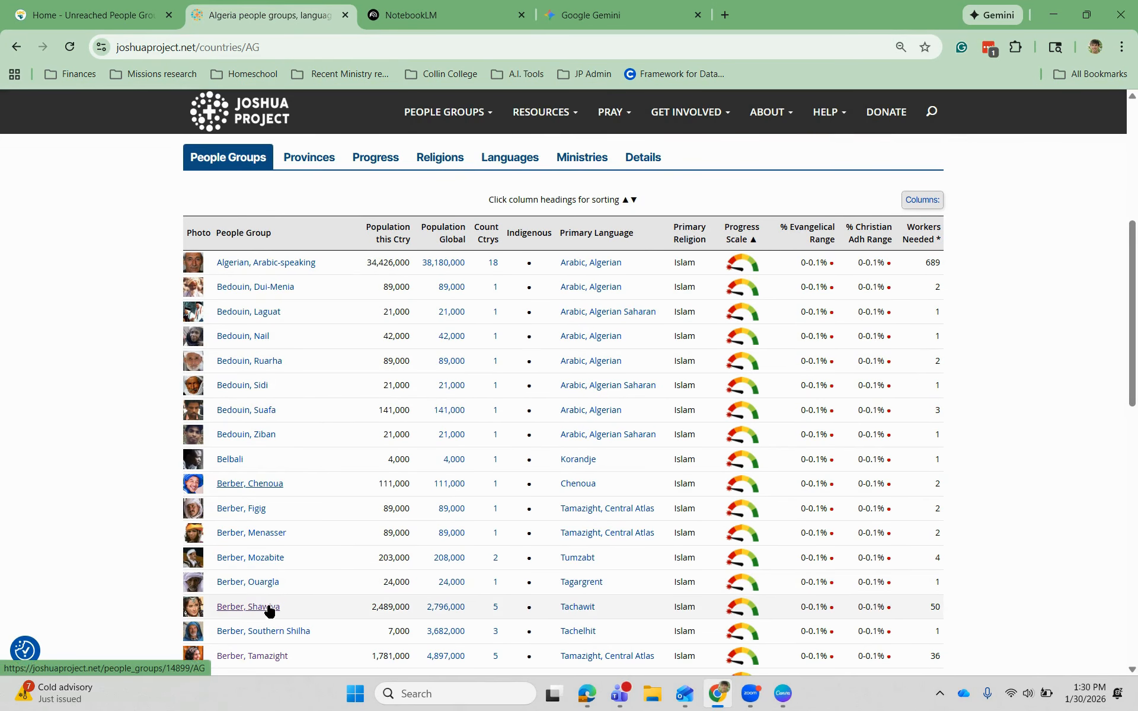
{"action": "right_click", "coordinate": [268, 608]}
{"action": "left_click", "coordinate": [309, 520]}
{"action": "left_click", "coordinate": [440, 16]}
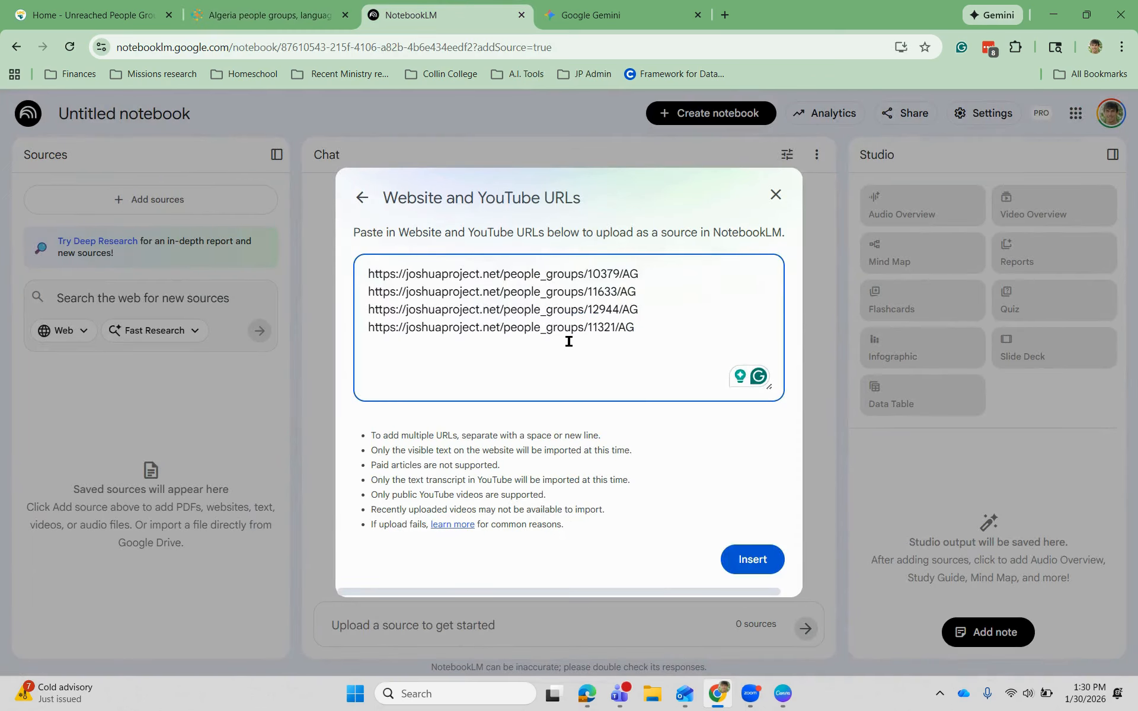
{"action": "key", "text": "ctrl+v"}
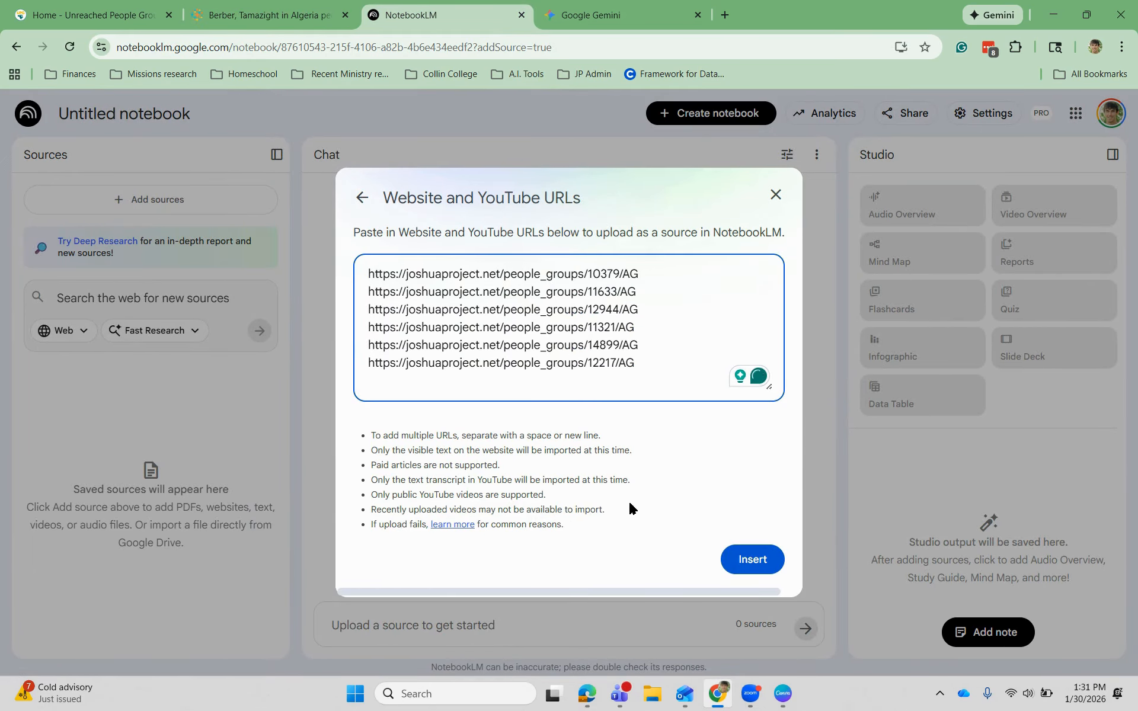
{"action": "left_click", "coordinate": [757, 570]}
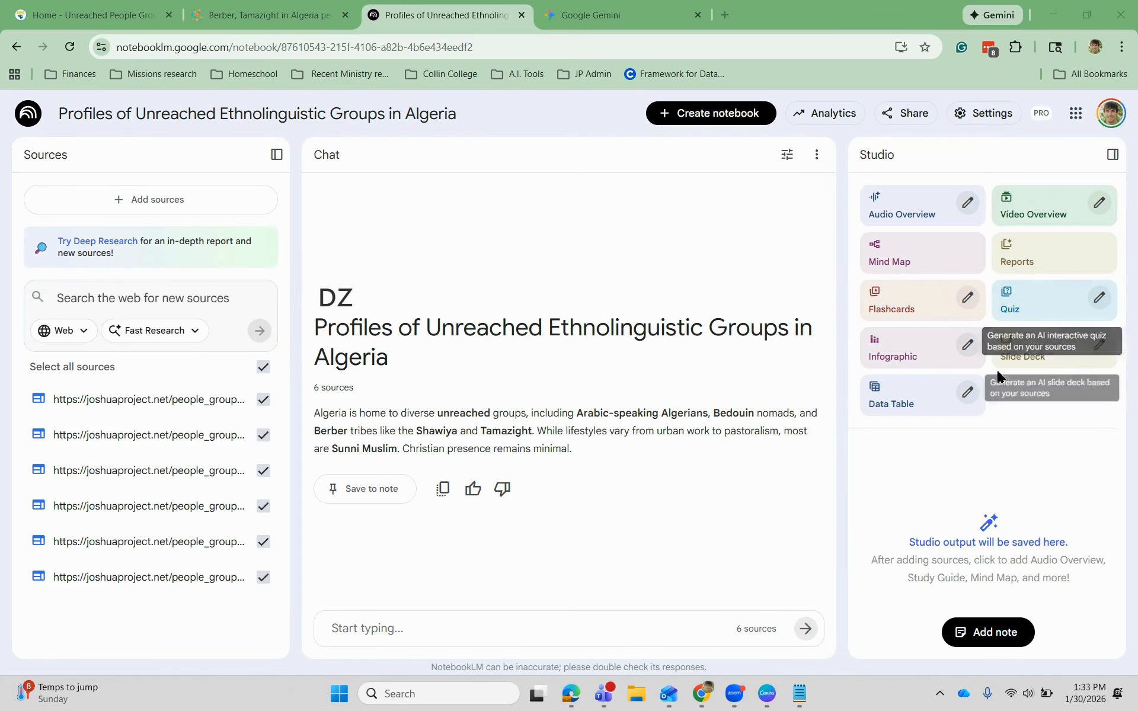
- Set the infographic customization to Portrait orientation and bring up the Notepad prompt notes
{"action": "left_click", "coordinate": [964, 353]}
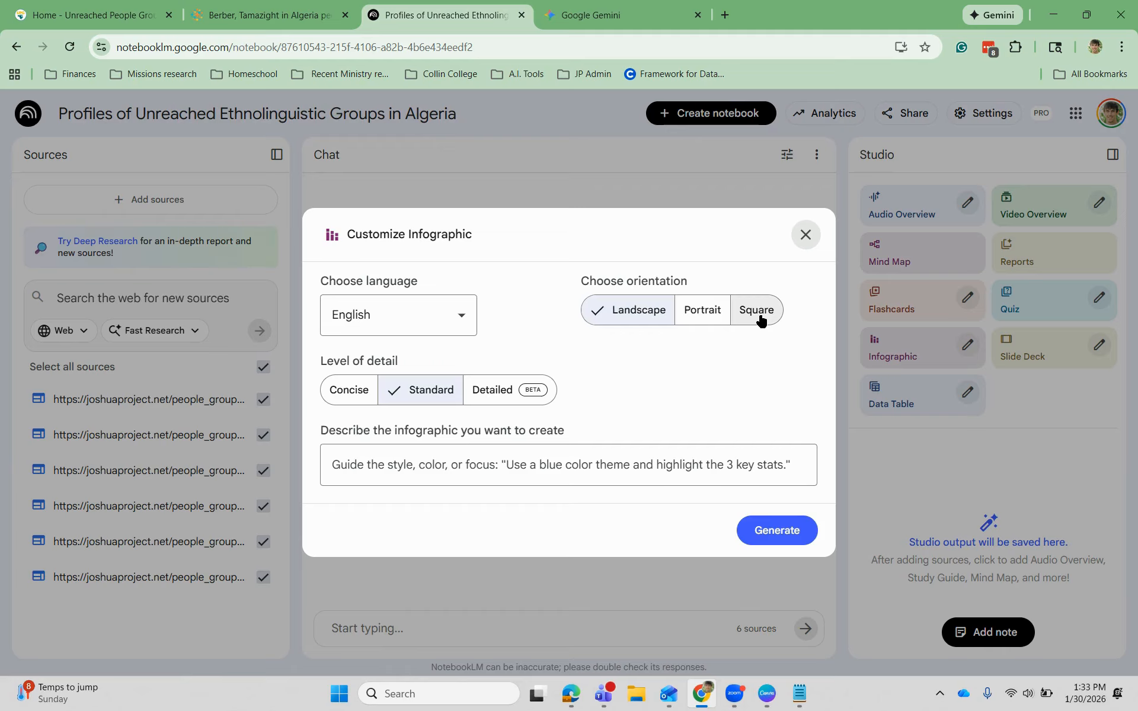
{"action": "left_click", "coordinate": [704, 315]}
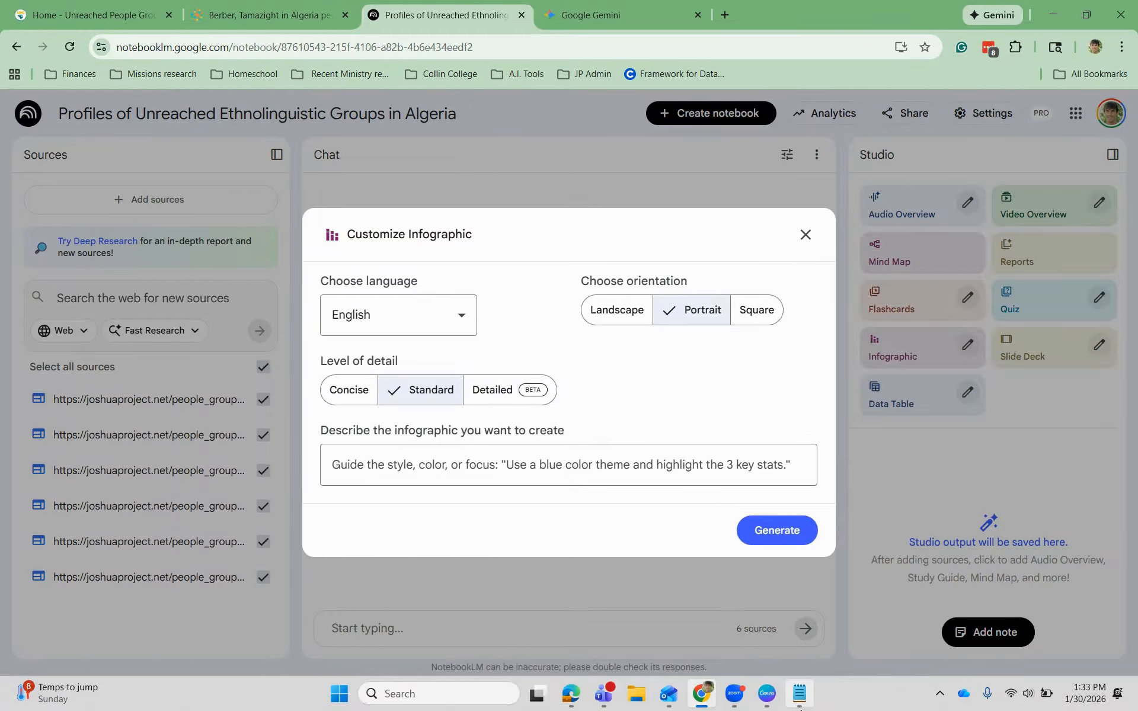
{"action": "left_click", "coordinate": [799, 694]}
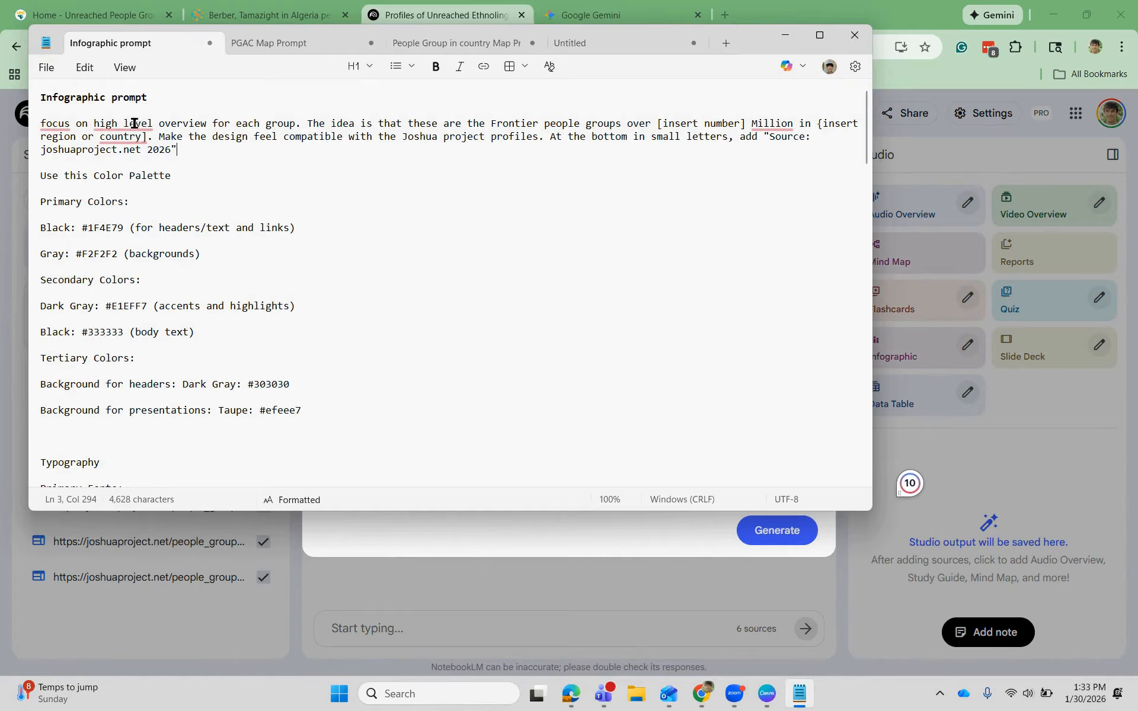
- Paste the Notepad prompt, through the palette and Poppins Bold lines, into the infographic description
{"action": "mouse_move", "coordinate": [47, 122]}
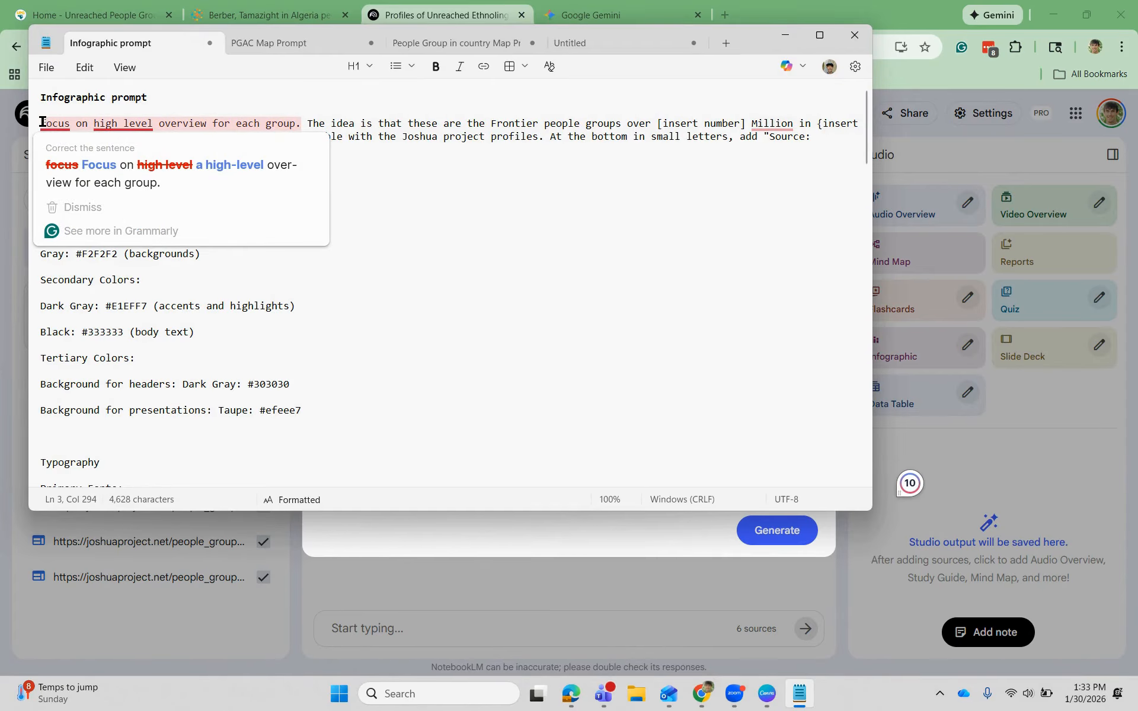
{"action": "left_click_drag", "start_coordinate": [43, 121], "coordinate": [334, 245]}
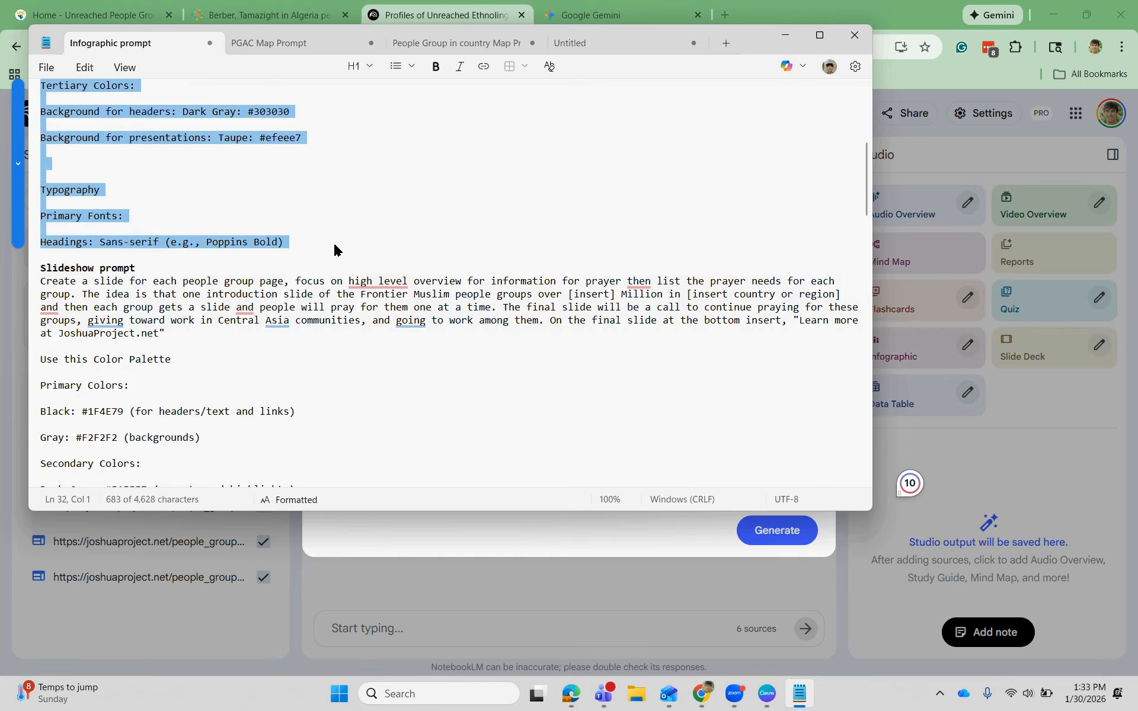
{"action": "left_click", "coordinate": [495, 538]}
{"action": "left_click", "coordinate": [444, 460]}
{"action": "key", "text": "ctrl+v"}
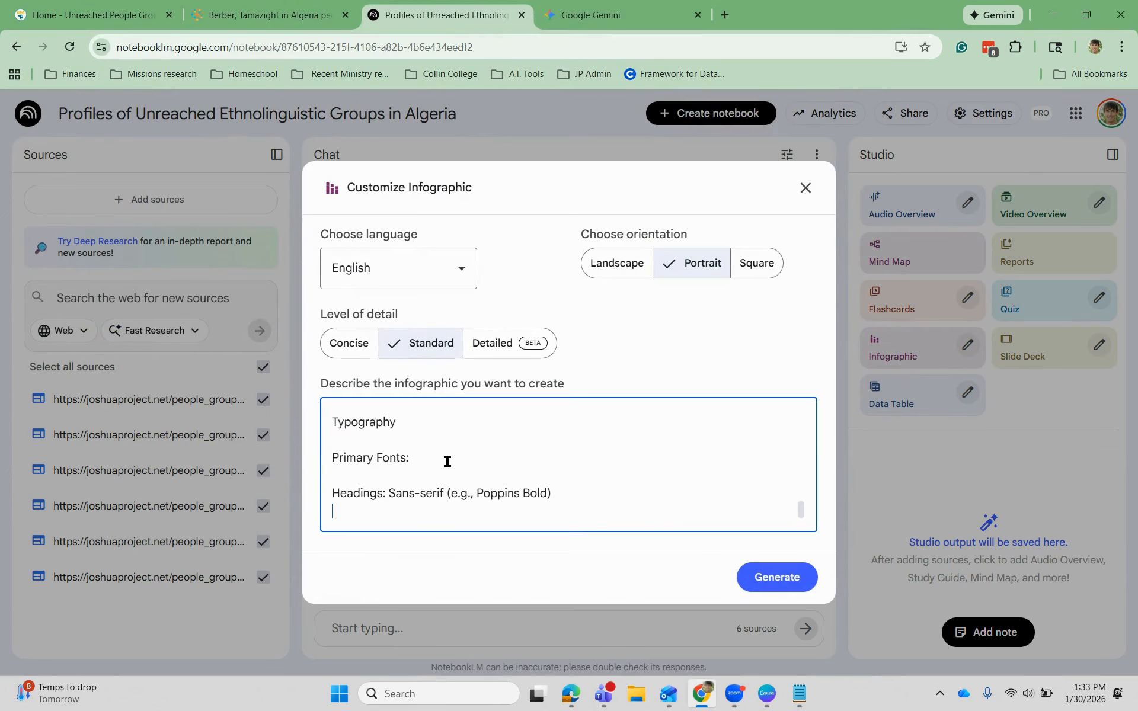
- Delete the '[insert number] Million' placeholder and replace the region placeholder with 'Algeria'
{"action": "scroll", "coordinate": [498, 470], "scroll_direction": "up", "scroll_amount": 5}
{"action": "scroll", "coordinate": [498, 470], "scroll_direction": "up", "scroll_amount": 1}
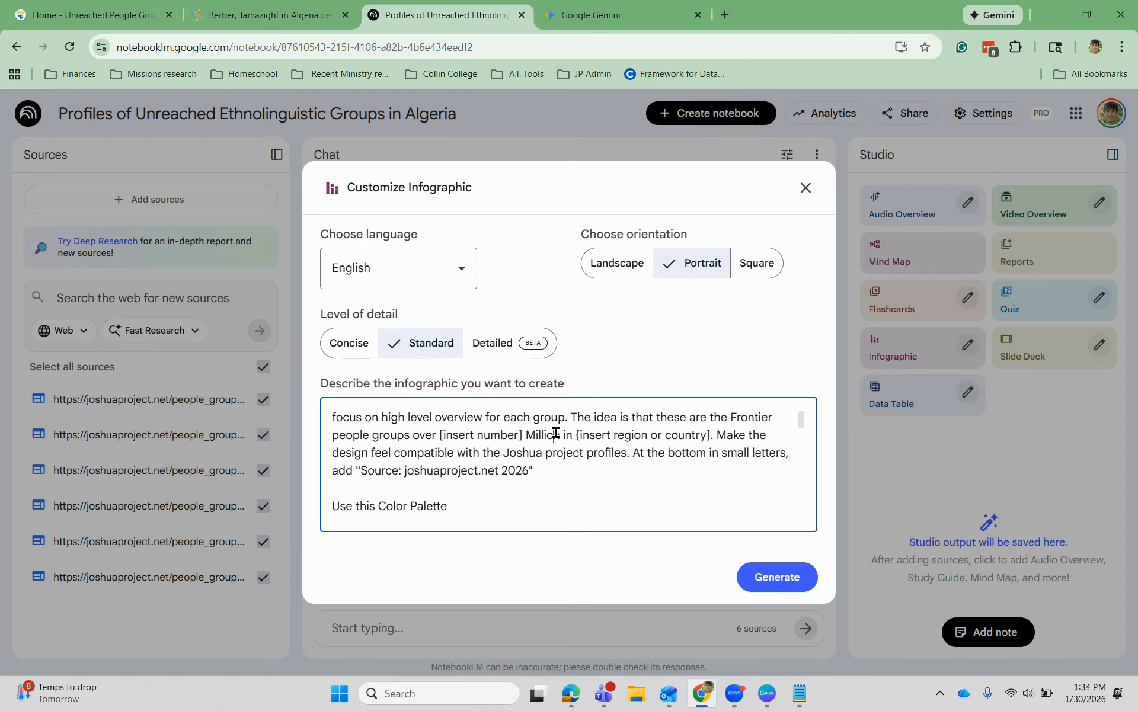
{"action": "left_click_drag", "start_coordinate": [555, 434], "coordinate": [415, 431]}
{"action": "key", "text": "BackSpace"}
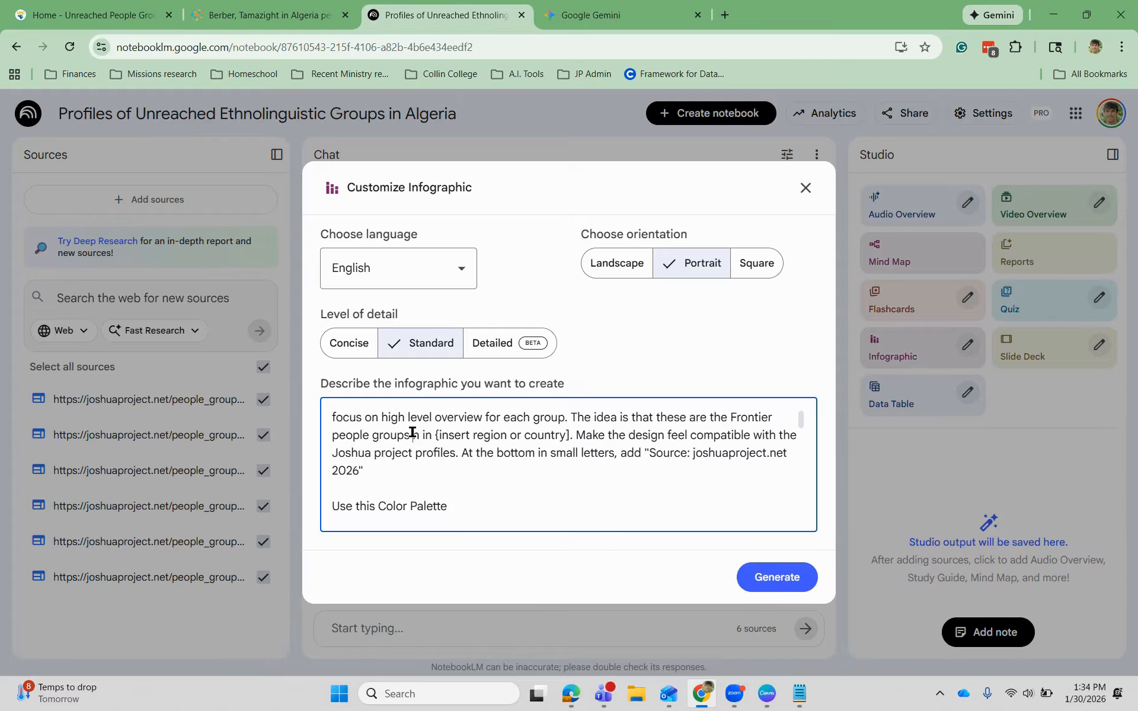
{"action": "key", "text": "Delete"}
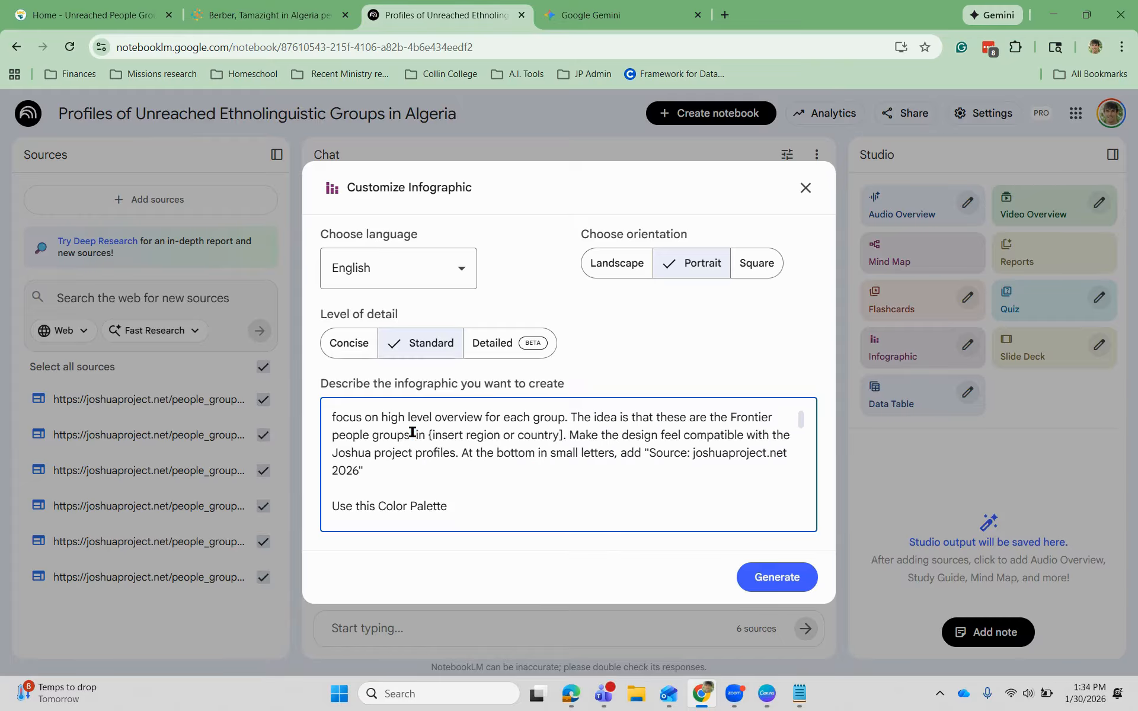
{"action": "left_click", "coordinate": [568, 435]}
{"action": "key", "text": "BackSpace"}
{"action": "key", "text": "BackSpace"}
{"action": "key", "text": "BackSpace"}
{"action": "key", "text": "BackSpace"}
{"action": "key", "text": "BackSpace"}
{"action": "key", "text": "BackSpace"}
{"action": "key", "text": "BackSpace"}
{"action": "key", "text": "BackSpace"}
{"action": "key", "text": "BackSpace"}
{"action": "key", "text": "BackSpace"}
{"action": "key", "text": "BackSpace"}
{"action": "key", "text": "BackSpace"}
{"action": "key", "text": "BackSpace"}
{"action": "key", "text": "BackSpace"}
{"action": "key", "text": "BackSpace"}
{"action": "key", "text": "BackSpace"}
{"action": "key", "text": "BackSpace"}
{"action": "key", "text": "BackSpace"}
{"action": "key", "text": "BackSpace"}
{"action": "key", "text": "BackSpace"}
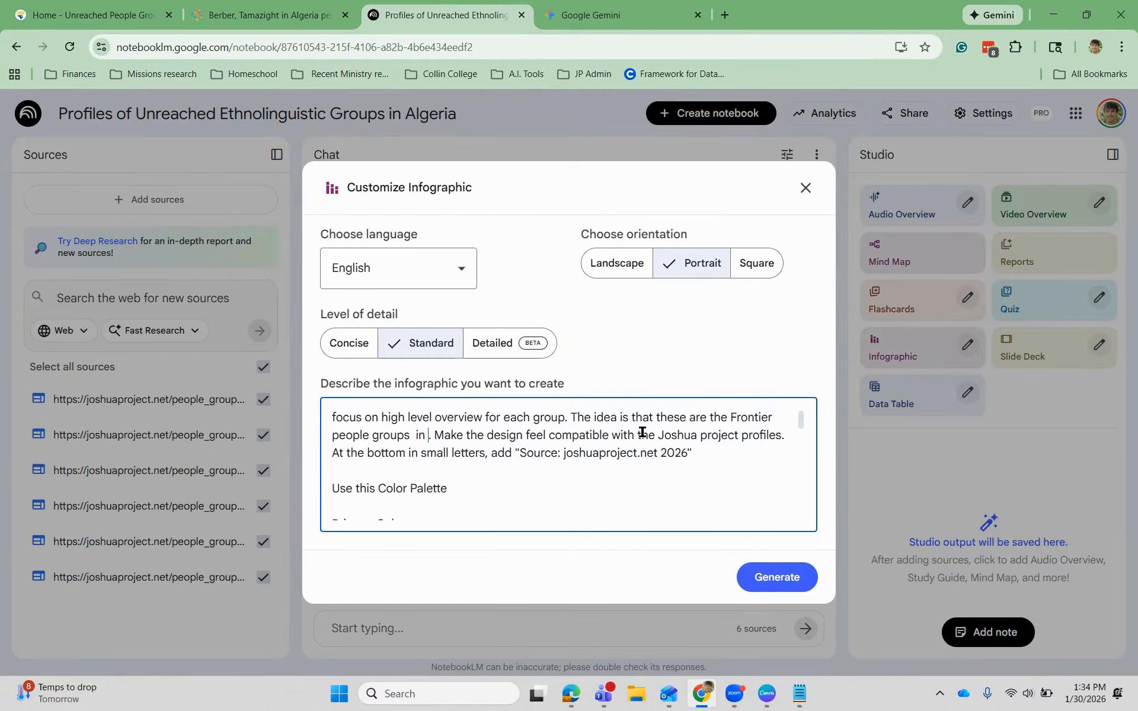
{"action": "type", "text": "Algeria"}
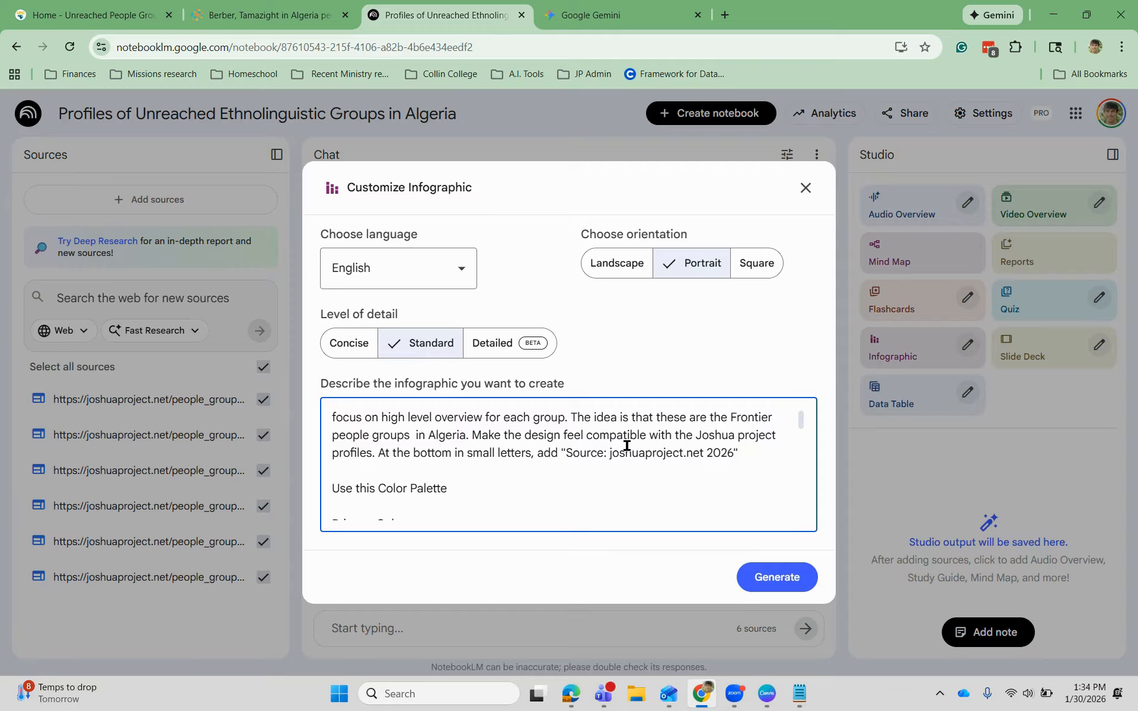
- Generate the infographic with the edited Portrait description
{"action": "scroll", "coordinate": [486, 450], "scroll_direction": "down", "scroll_amount": 5}
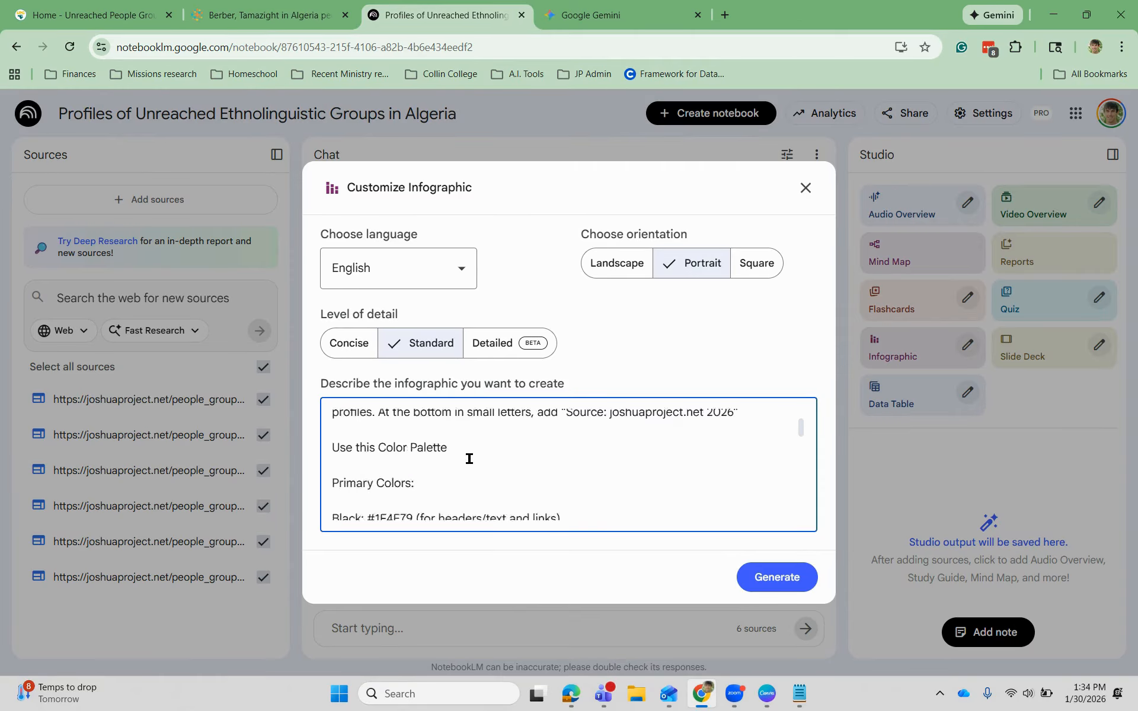
{"action": "scroll", "coordinate": [495, 441], "scroll_direction": "down", "scroll_amount": 5}
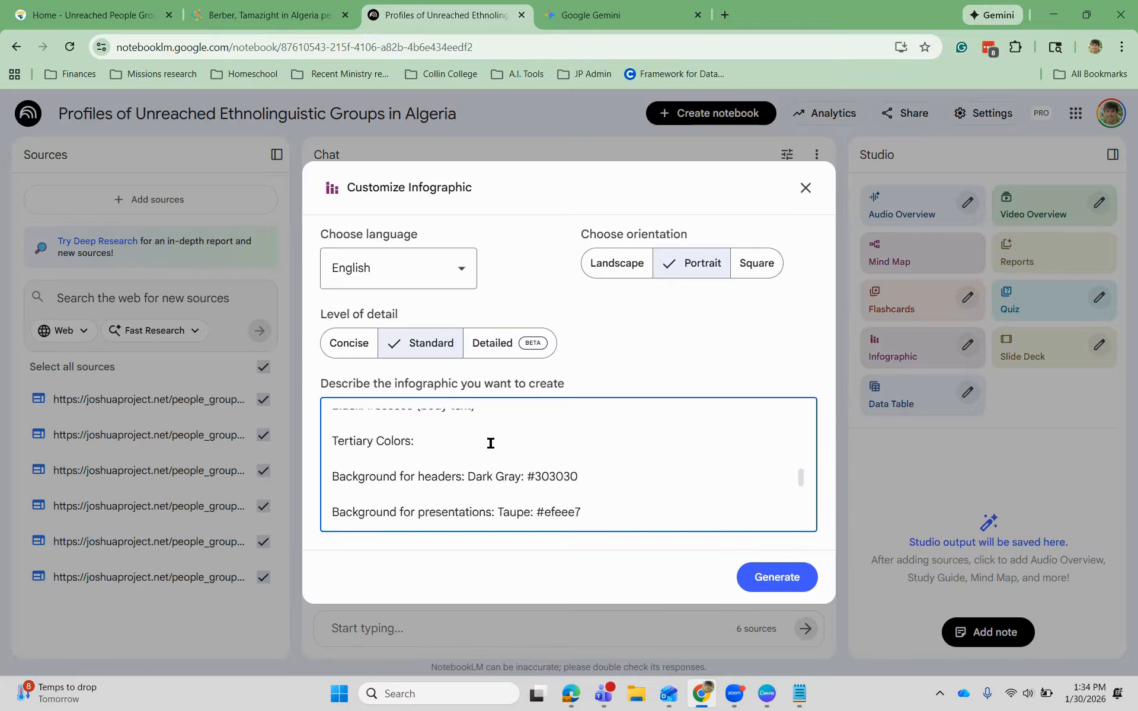
{"action": "scroll", "coordinate": [495, 444], "scroll_direction": "up", "scroll_amount": 5}
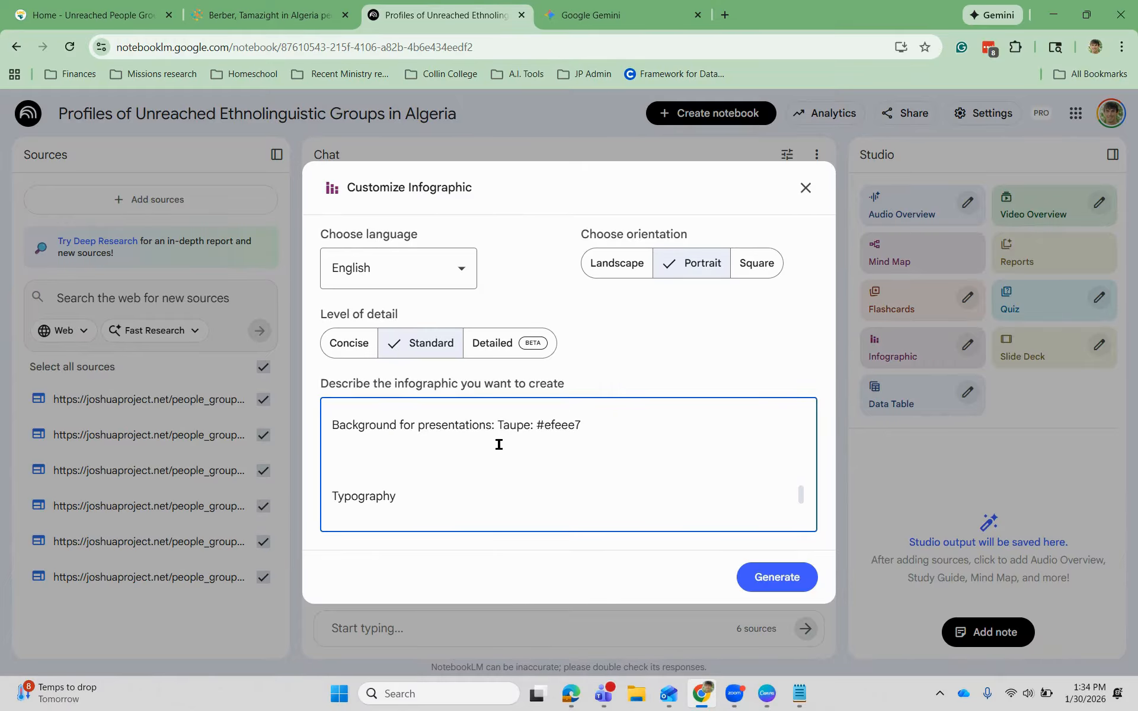
{"action": "scroll", "coordinate": [512, 448], "scroll_direction": "down", "scroll_amount": 2}
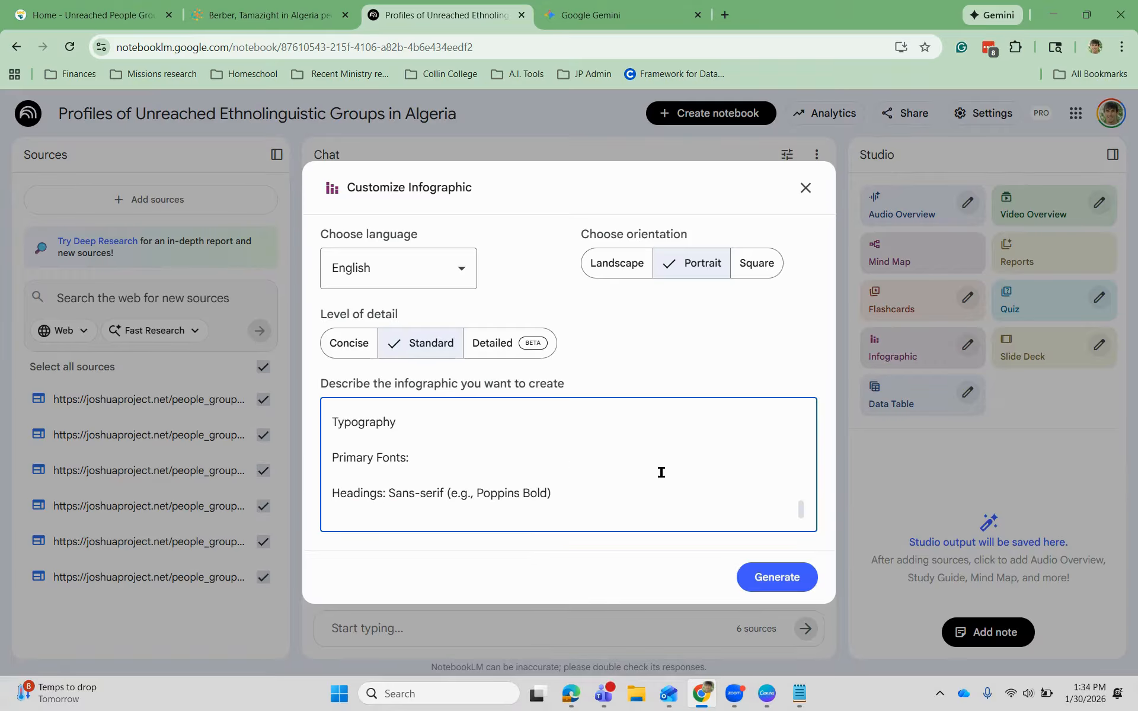
{"action": "left_click", "coordinate": [769, 577]}
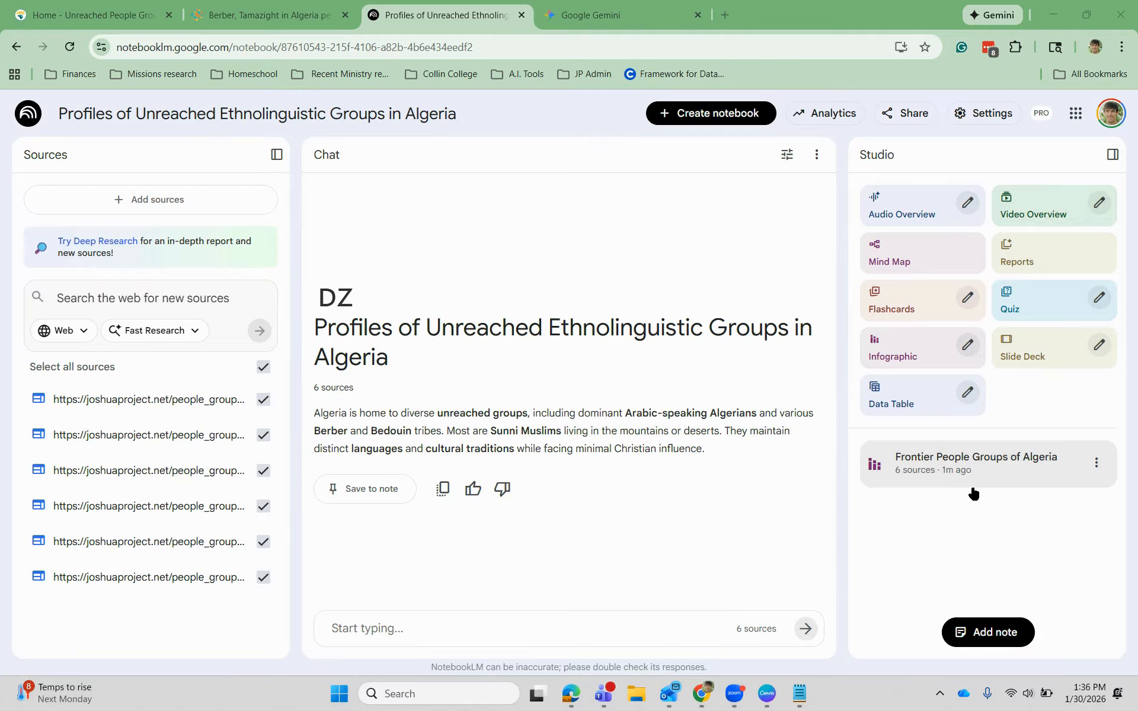
- Open the 'Frontier People Groups of Algeria' infographic from the Studio panel
{"action": "left_click", "coordinate": [977, 486]}
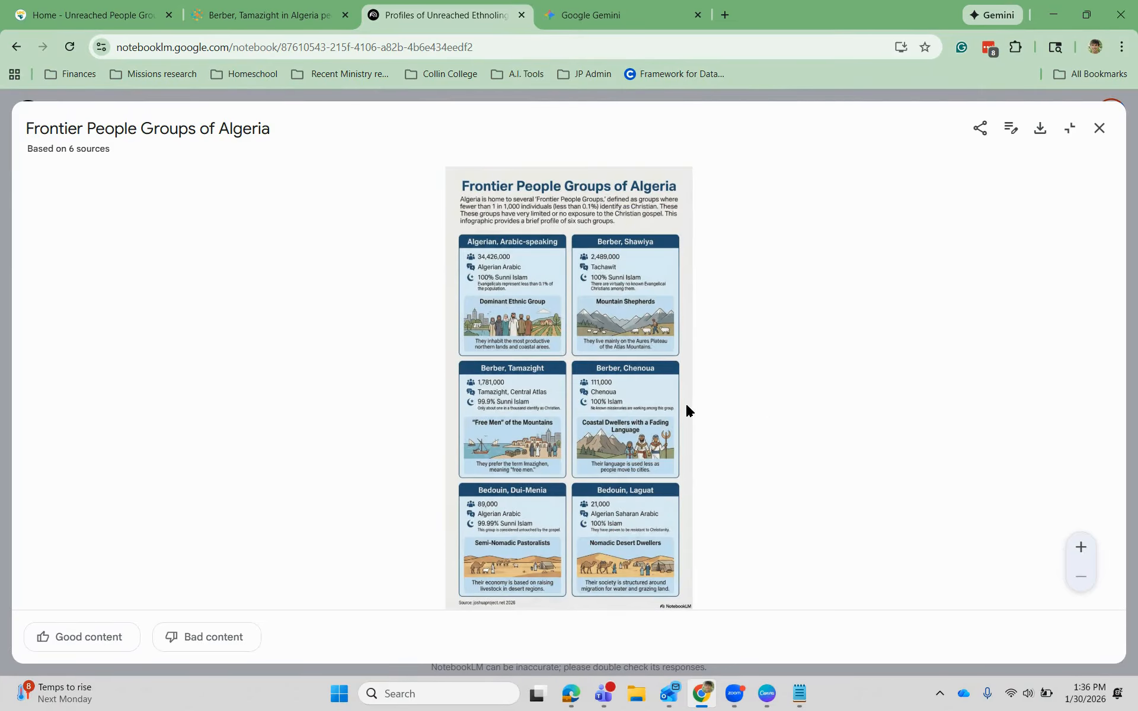
- Zoom in to inspect the infographic, then download it as a PNG image
{"action": "scroll", "coordinate": [628, 407], "scroll_direction": "up", "scroll_amount": 3}
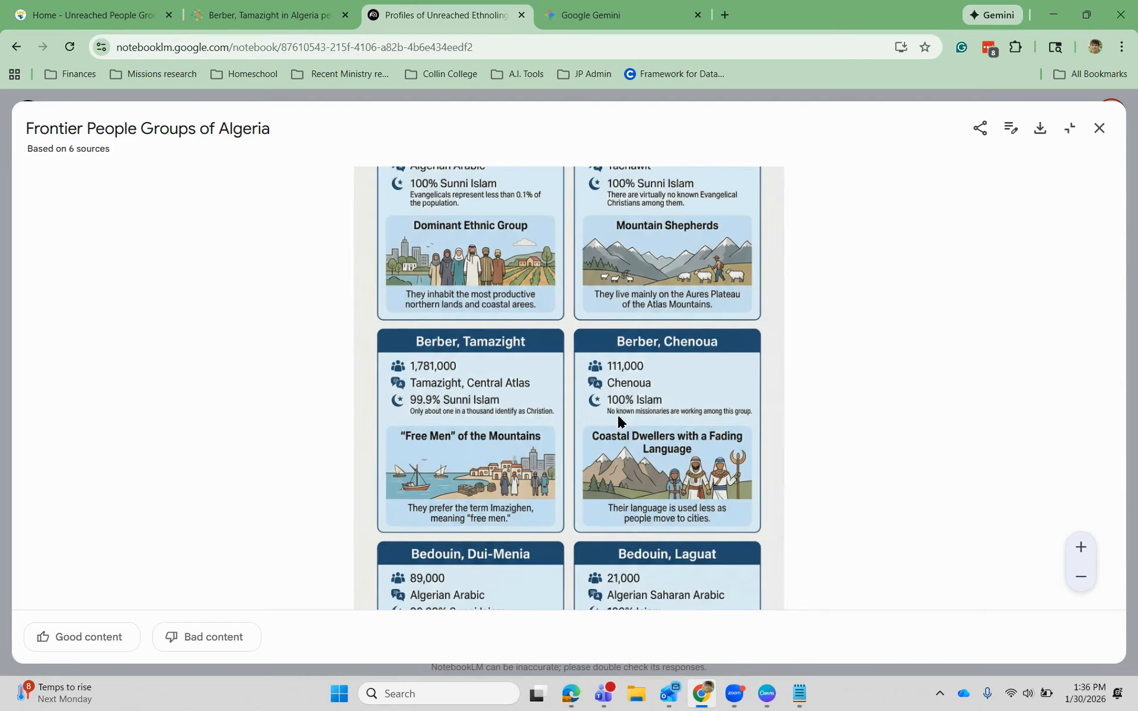
{"action": "scroll", "coordinate": [614, 468], "scroll_direction": "down", "scroll_amount": 2}
{"action": "scroll", "coordinate": [590, 500], "scroll_direction": "down", "scroll_amount": 2}
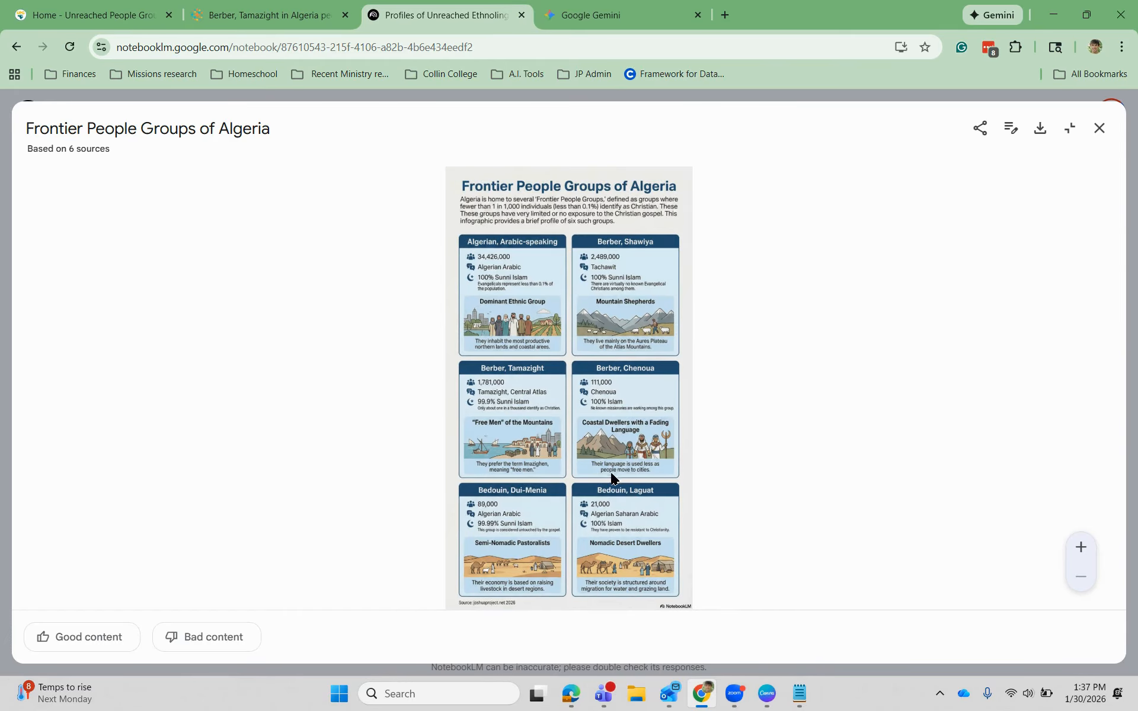
{"action": "scroll", "coordinate": [558, 533], "scroll_direction": "up", "scroll_amount": 1}
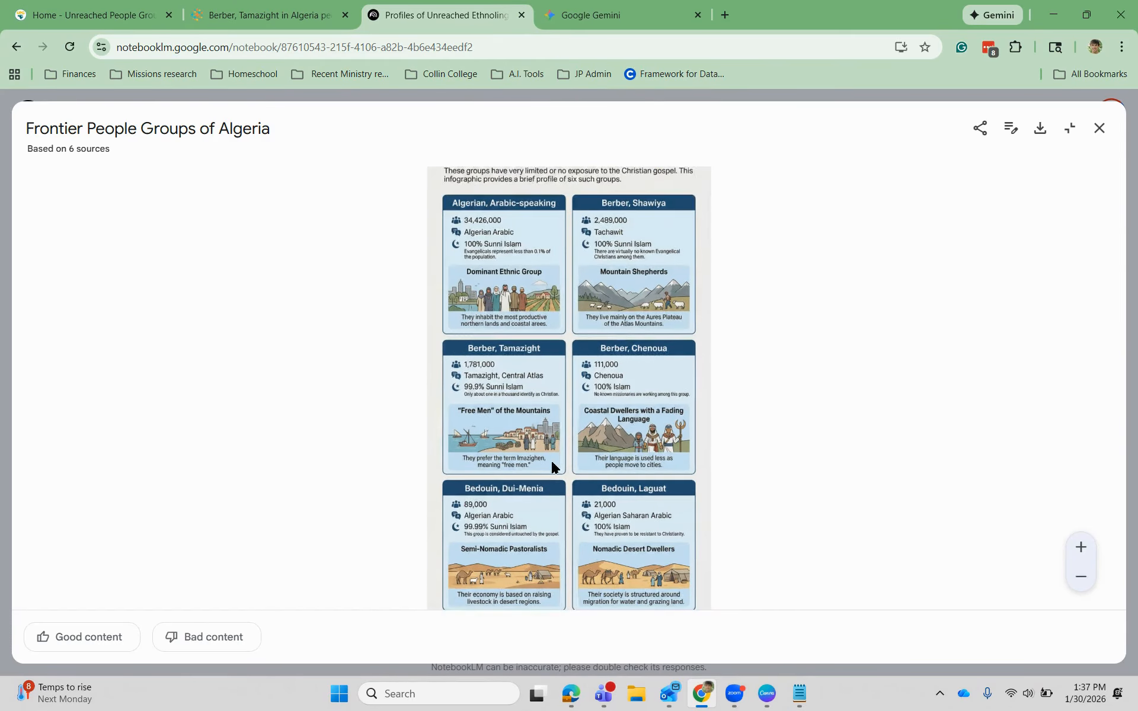
{"action": "scroll", "coordinate": [584, 394], "scroll_direction": "down", "scroll_amount": 1}
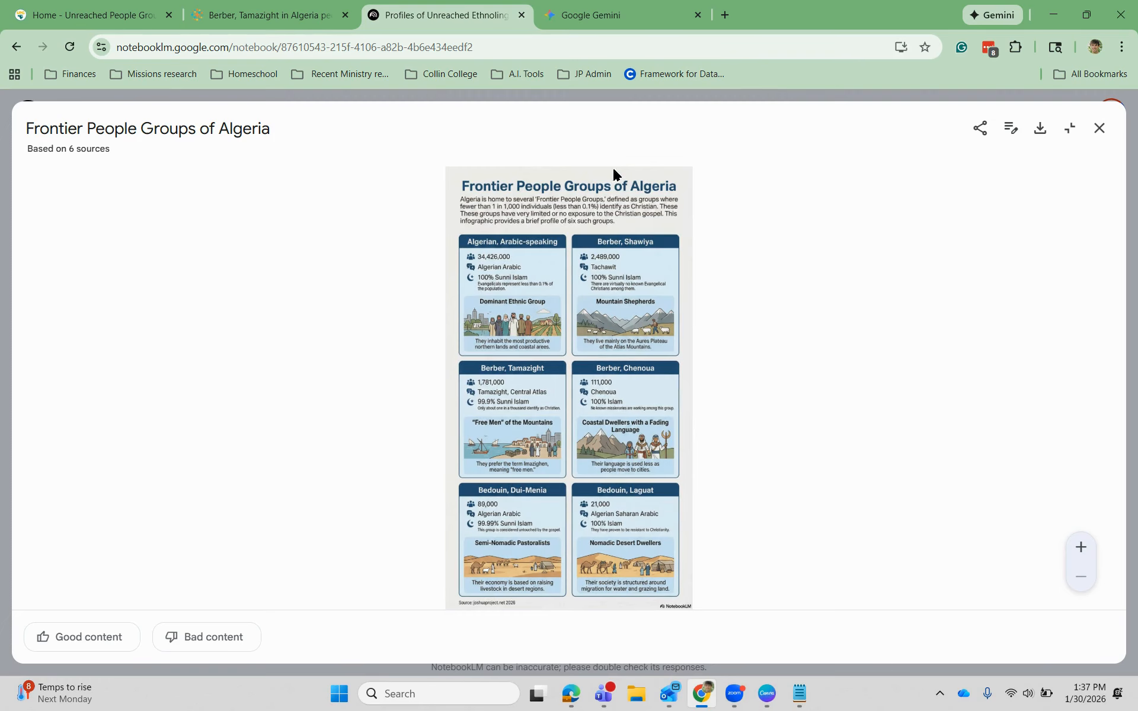
{"action": "left_click", "coordinate": [1040, 137]}
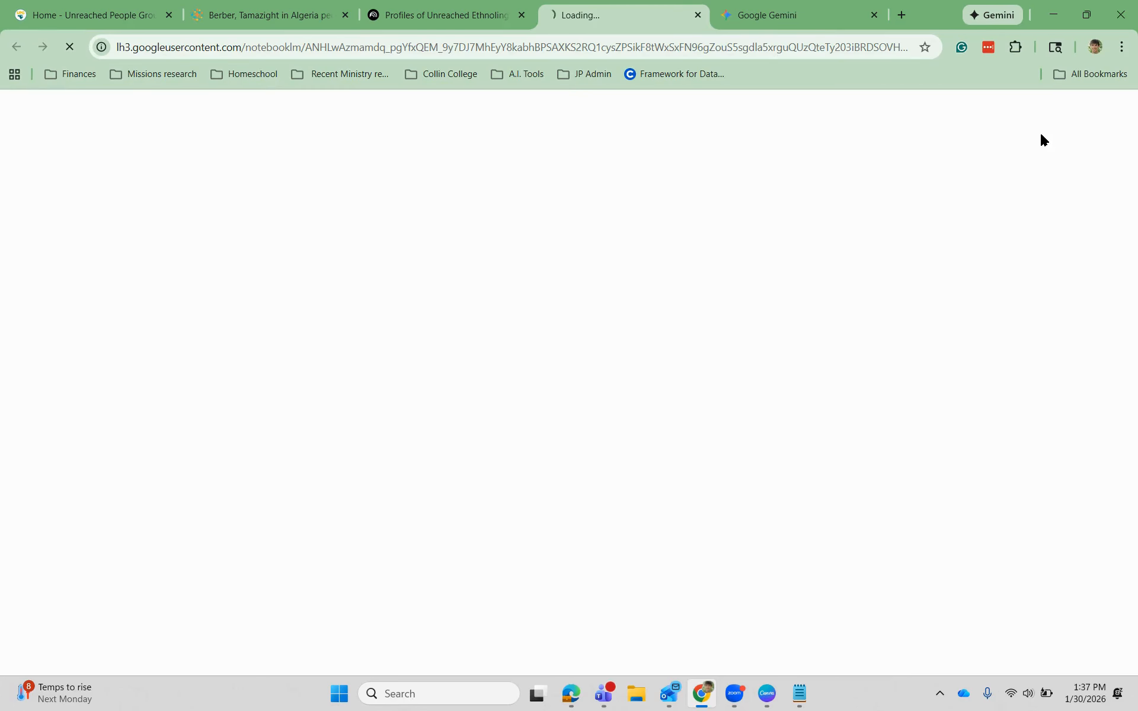
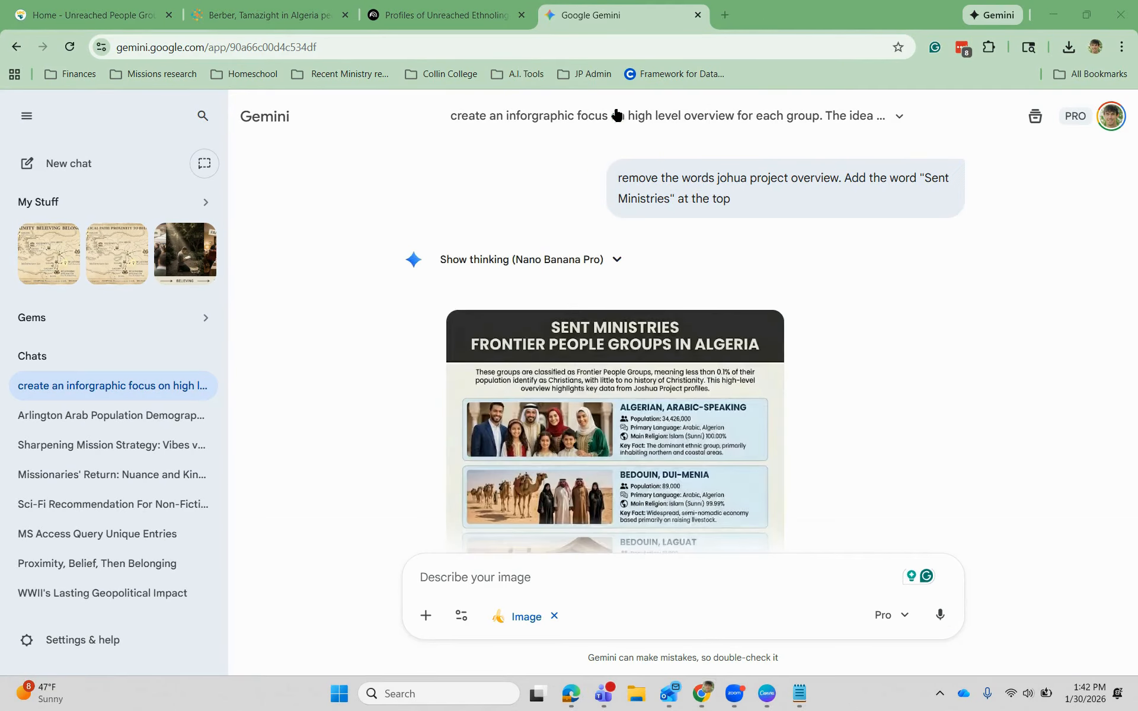
- Enlarge the 'Sent Ministries: Frontier People Groups in Algeria' infographic, then return to the Algeria notebook
{"action": "left_click", "coordinate": [748, 362]}
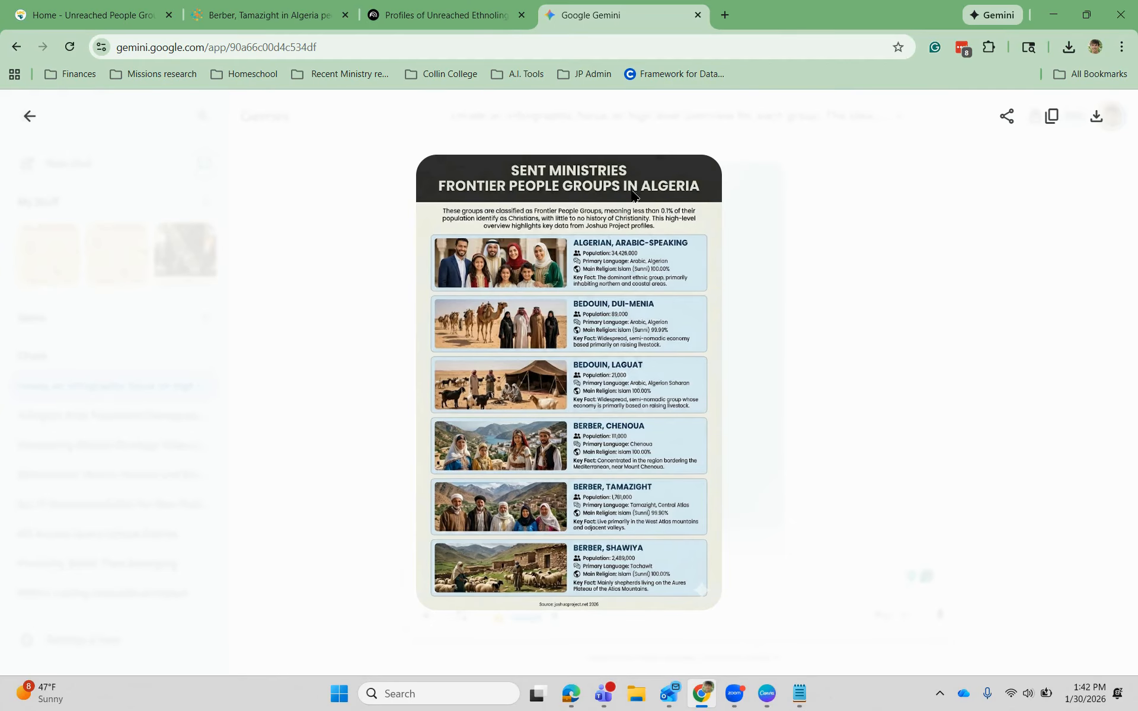
{"action": "left_click", "coordinate": [472, 16]}
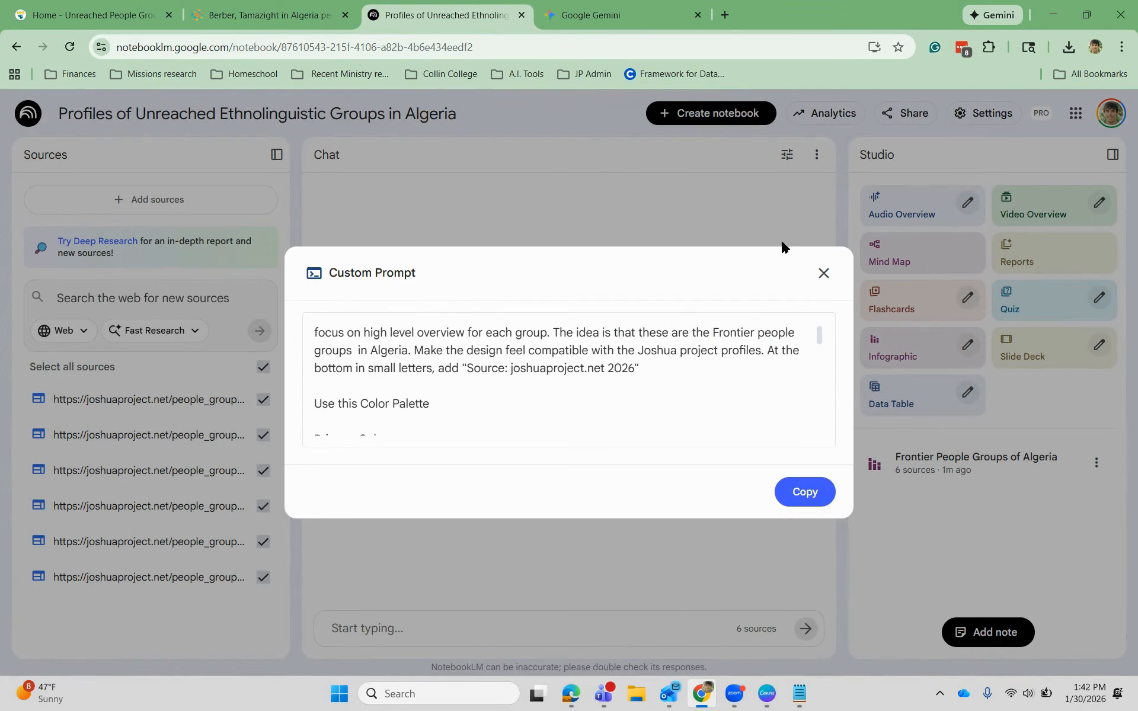
- Generate a square infographic from the Algeria sources and open 'A Snapshot of Algeria's People Groups'
{"action": "left_click", "coordinate": [822, 273]}
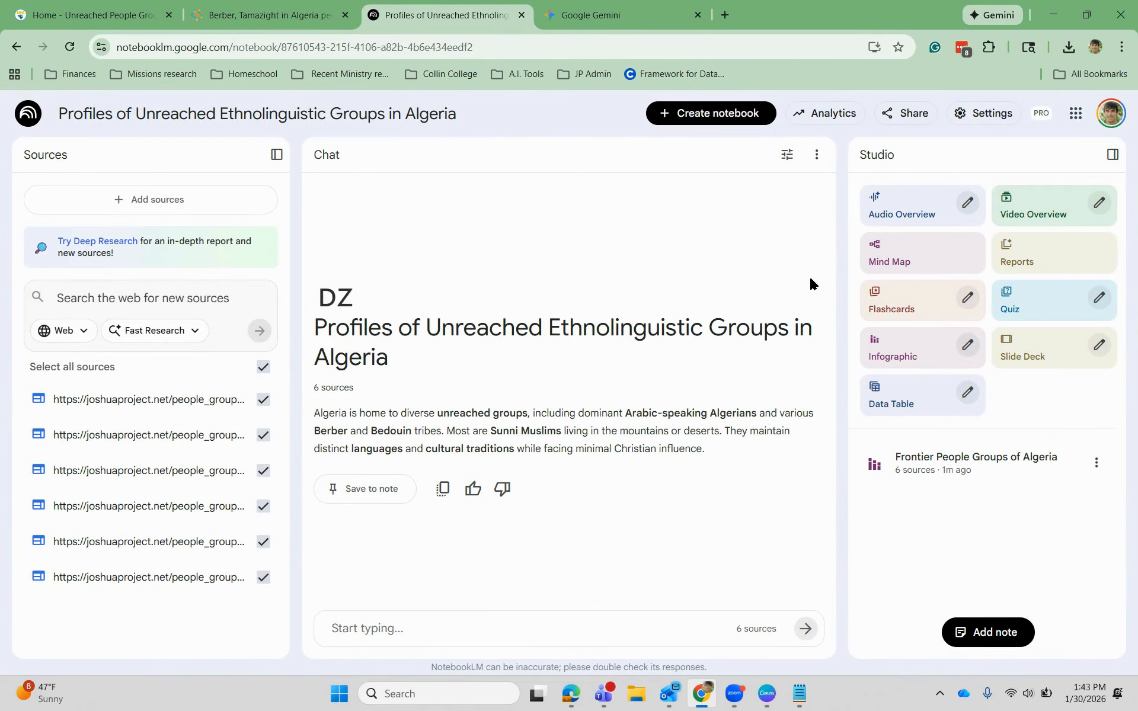
{"action": "left_click", "coordinate": [966, 347]}
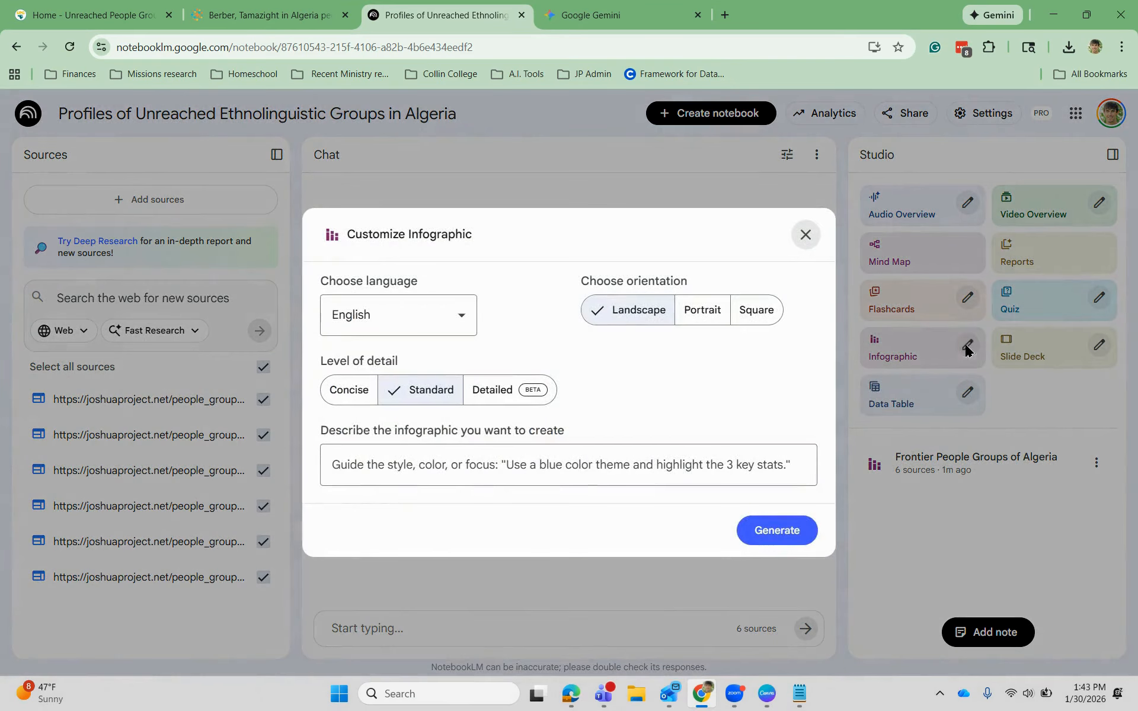
{"action": "left_click", "coordinate": [757, 313]}
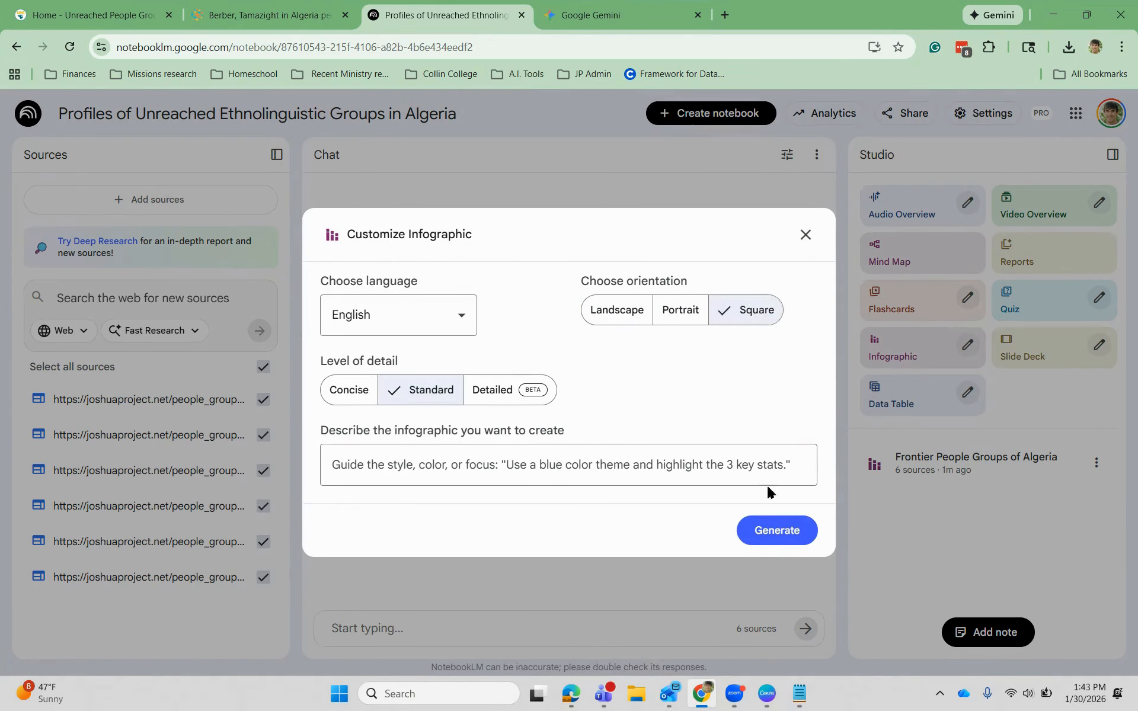
{"action": "left_click", "coordinate": [762, 536]}
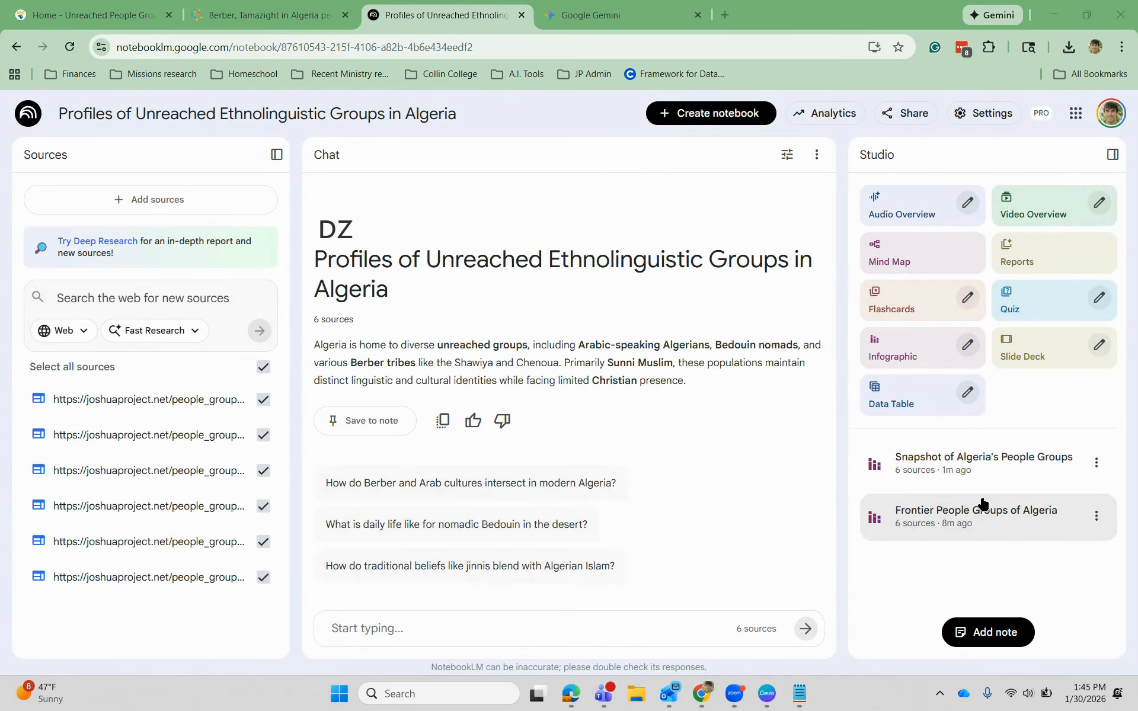
{"action": "left_click", "coordinate": [976, 472]}
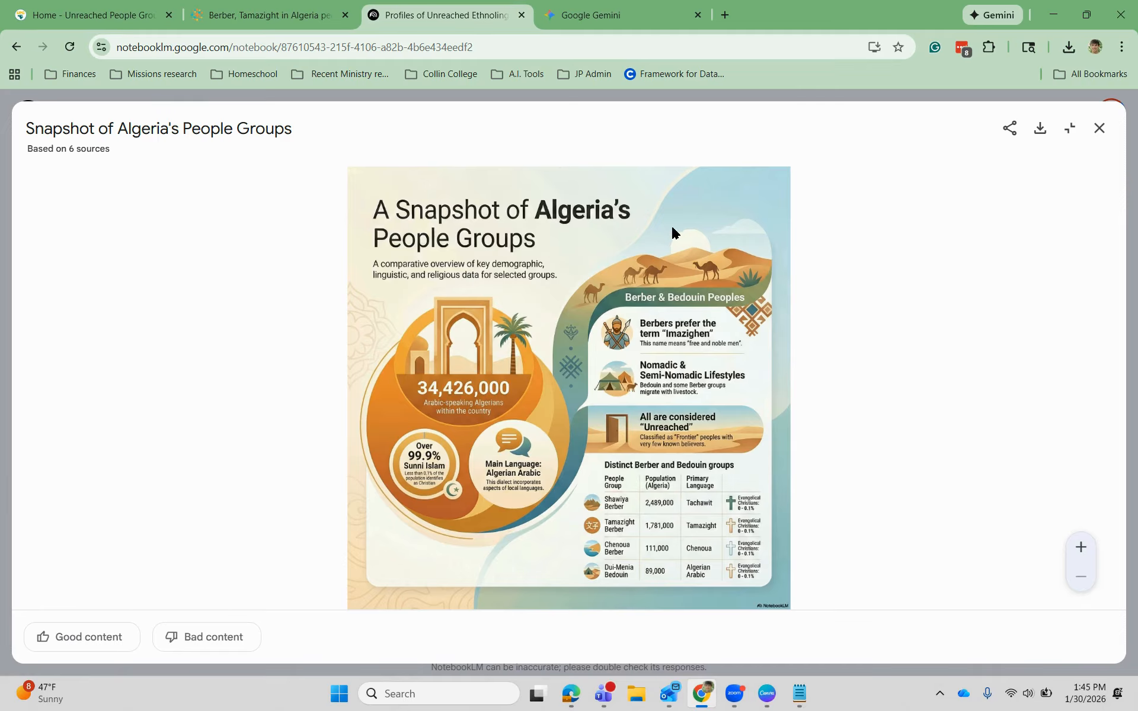
- Close the Snapshot of Algeria's People Groups viewer and bring up the slide deck customization options
{"action": "left_click", "coordinate": [1100, 129]}
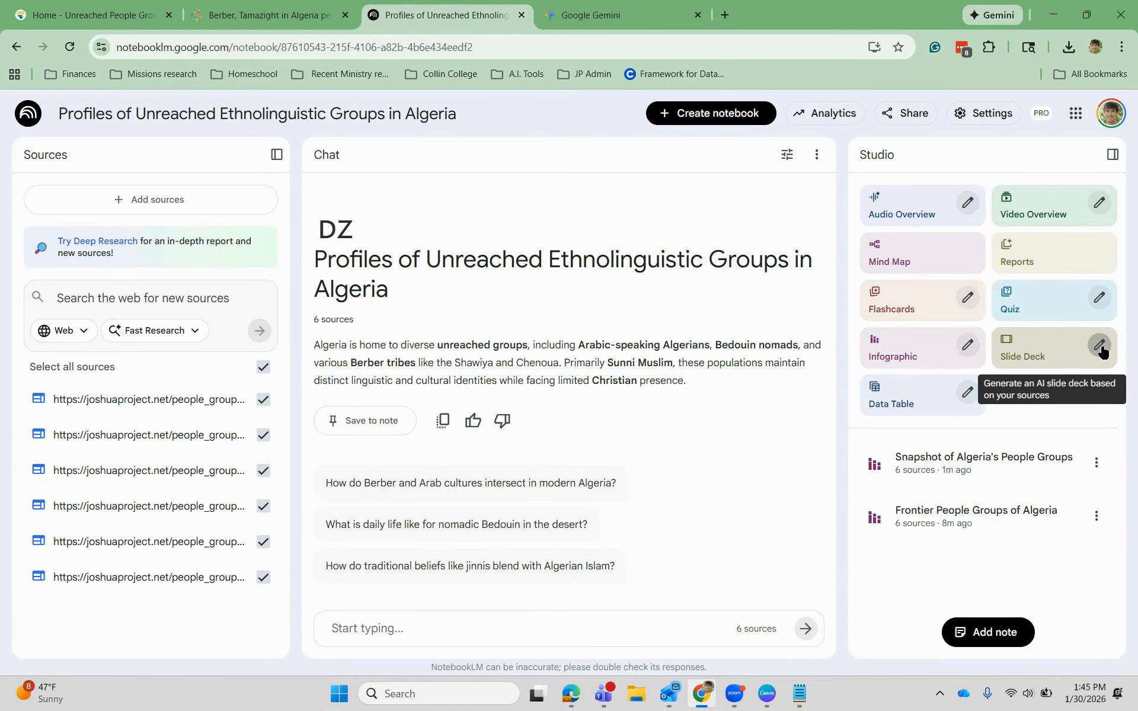
{"action": "left_click", "coordinate": [1099, 347]}
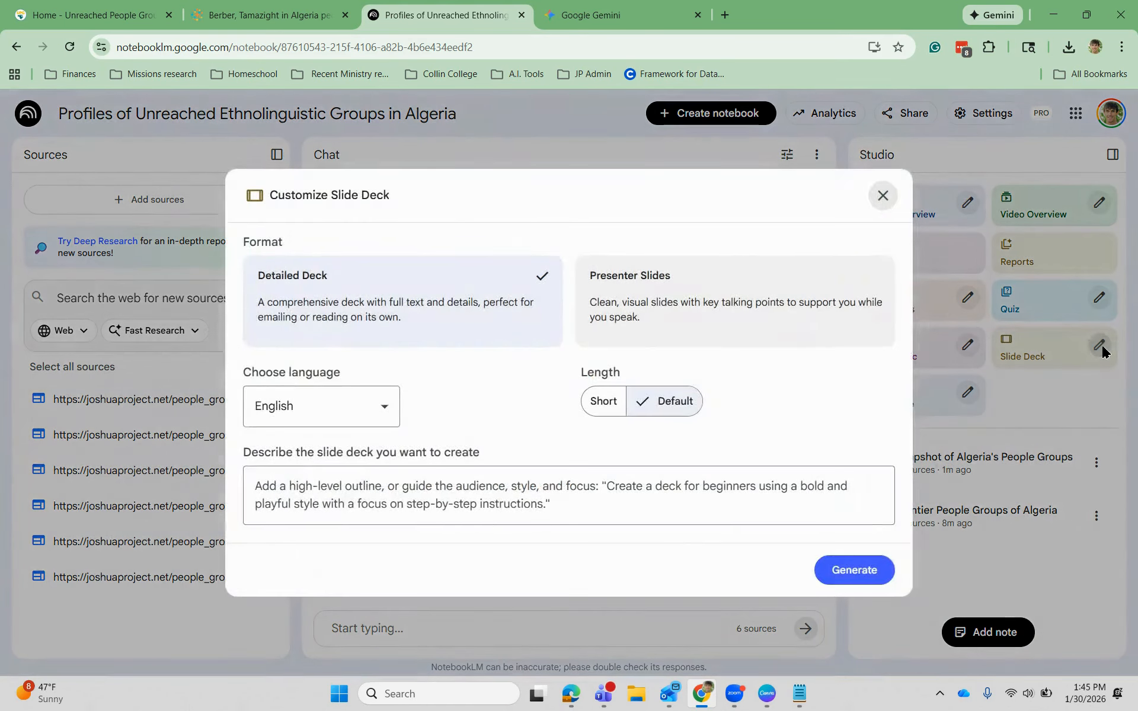
- Choose the Presenter Slides format and copy the saved slideshow prompt from the Notepad notes
{"action": "left_click", "coordinate": [717, 295]}
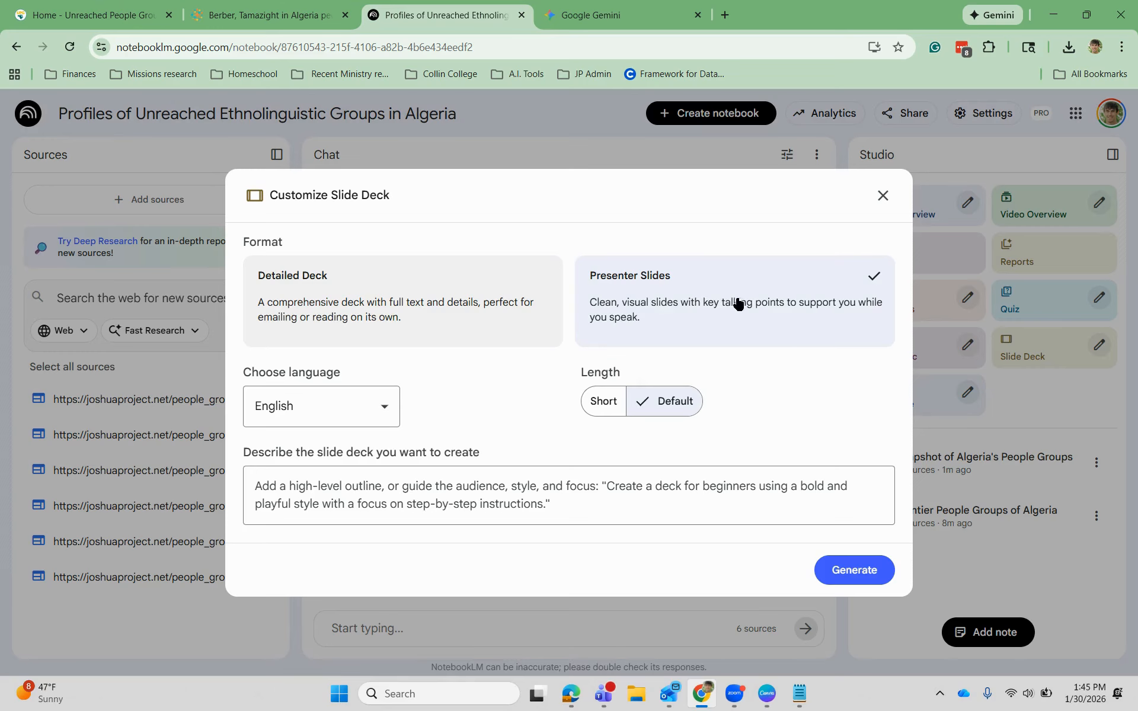
{"action": "left_click", "coordinate": [799, 694]}
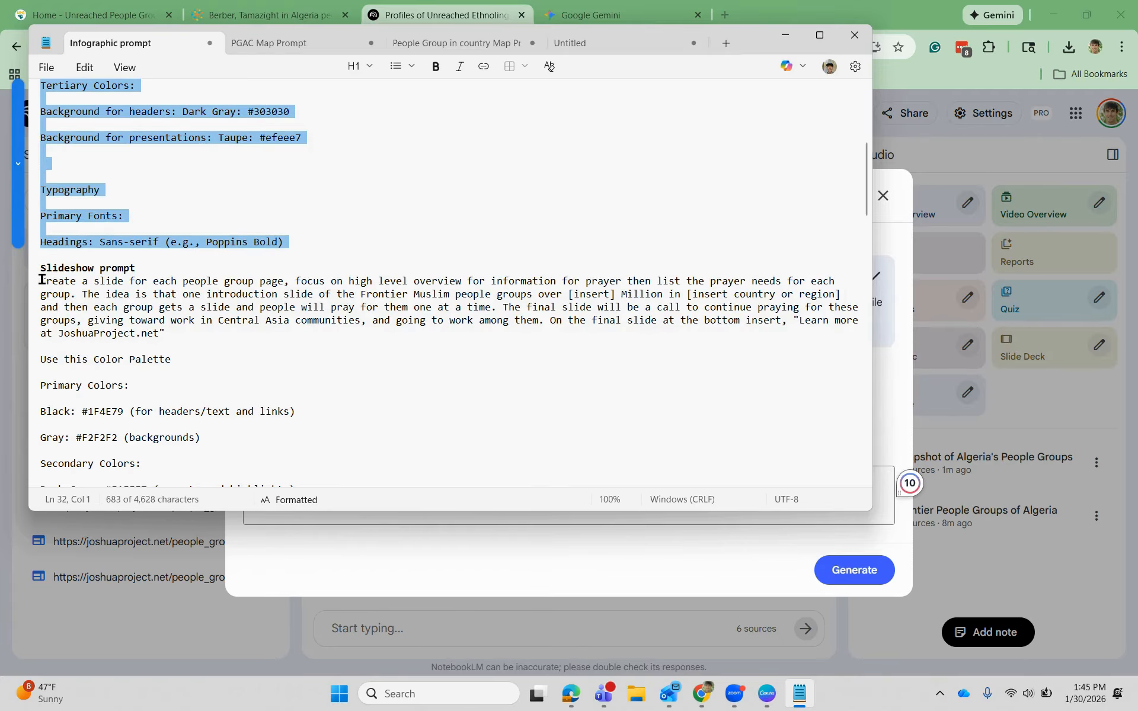
{"action": "left_click_drag", "start_coordinate": [41, 279], "coordinate": [456, 540]}
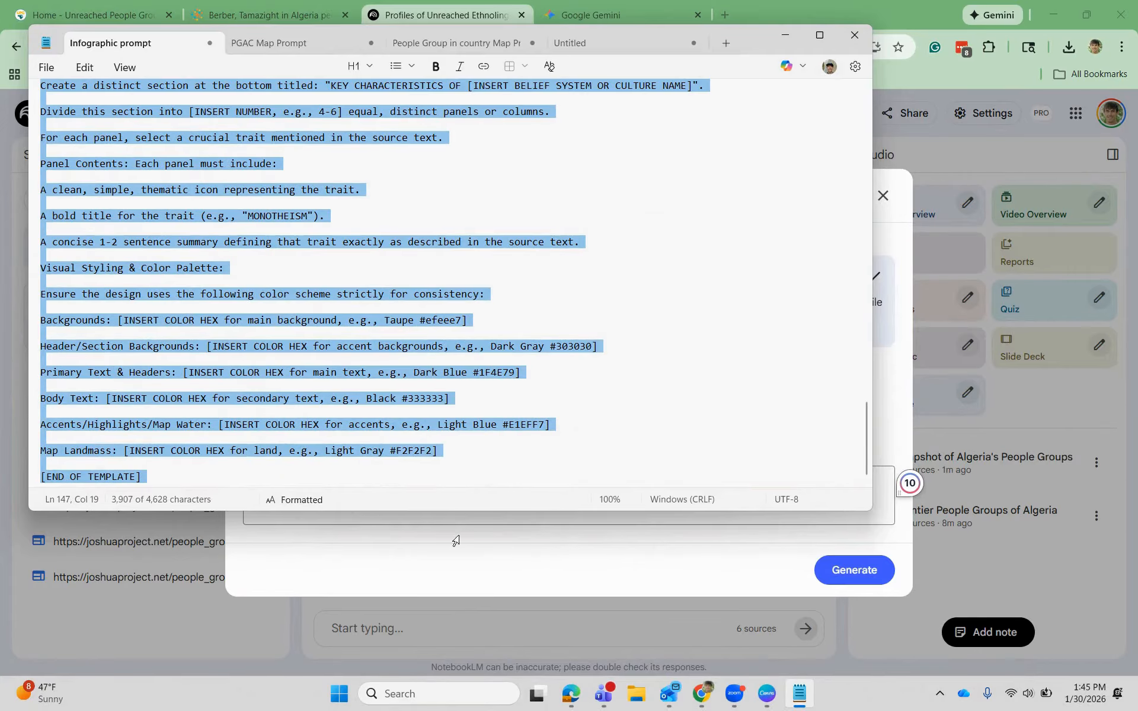
{"action": "right_click", "coordinate": [434, 427]}
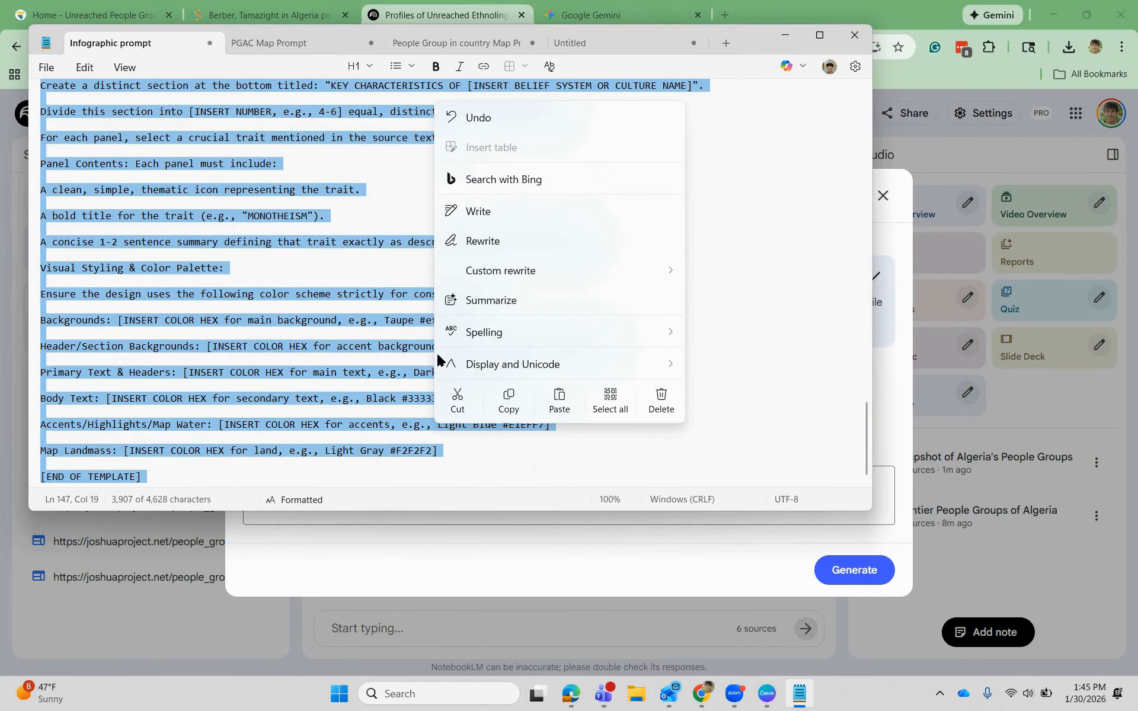
{"action": "left_click", "coordinate": [507, 401]}
{"action": "left_click", "coordinate": [900, 468]}
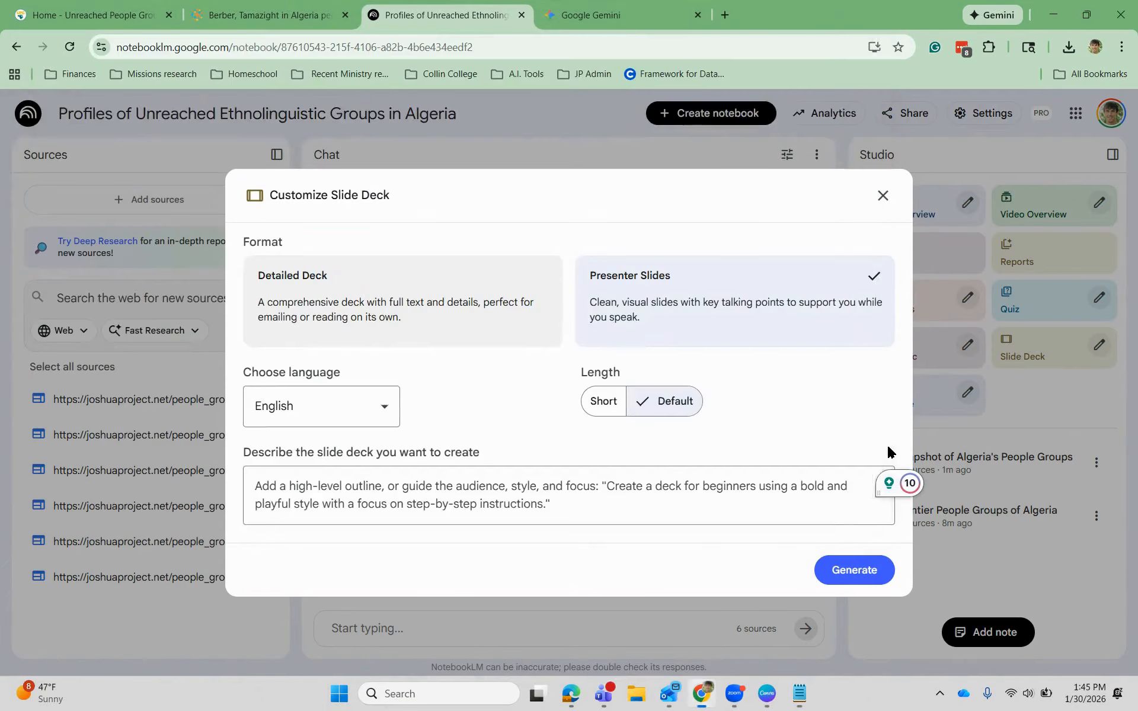
- Paste the copied slideshow prompt into the slide deck description
{"action": "left_click", "coordinate": [763, 483]}
{"action": "key", "text": "ctrl+v"}
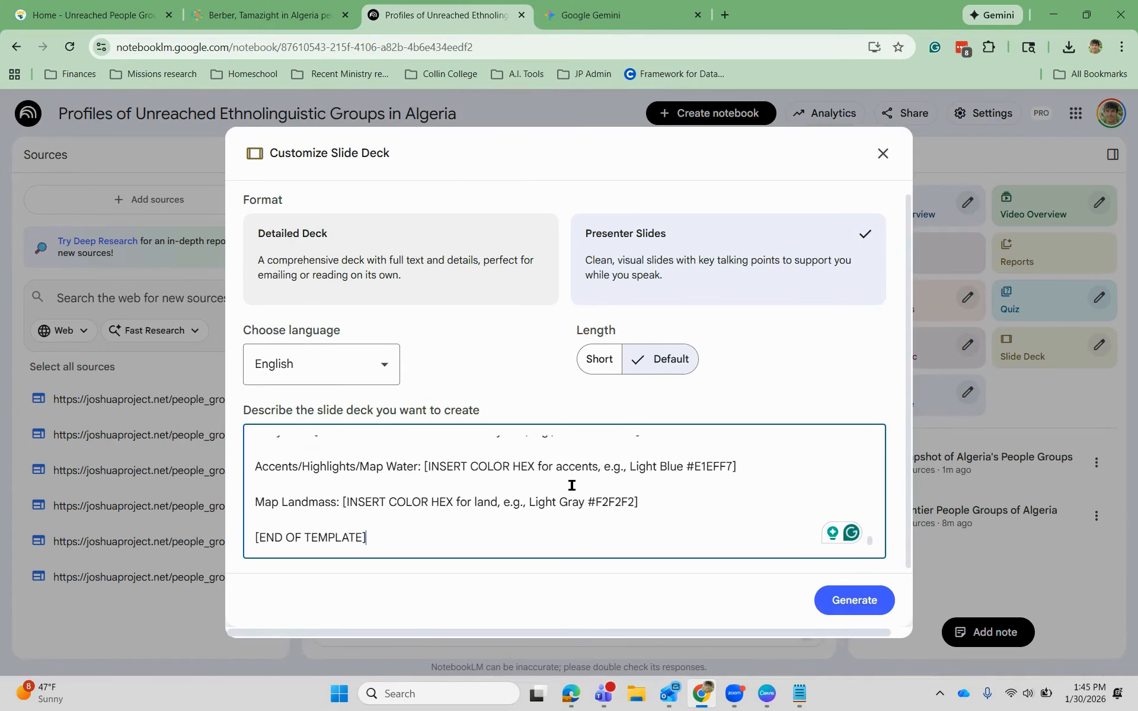
{"action": "scroll", "coordinate": [763, 483], "scroll_direction": "up", "scroll_amount": 10}
{"action": "scroll", "coordinate": [572, 484], "scroll_direction": "up", "scroll_amount": 10}
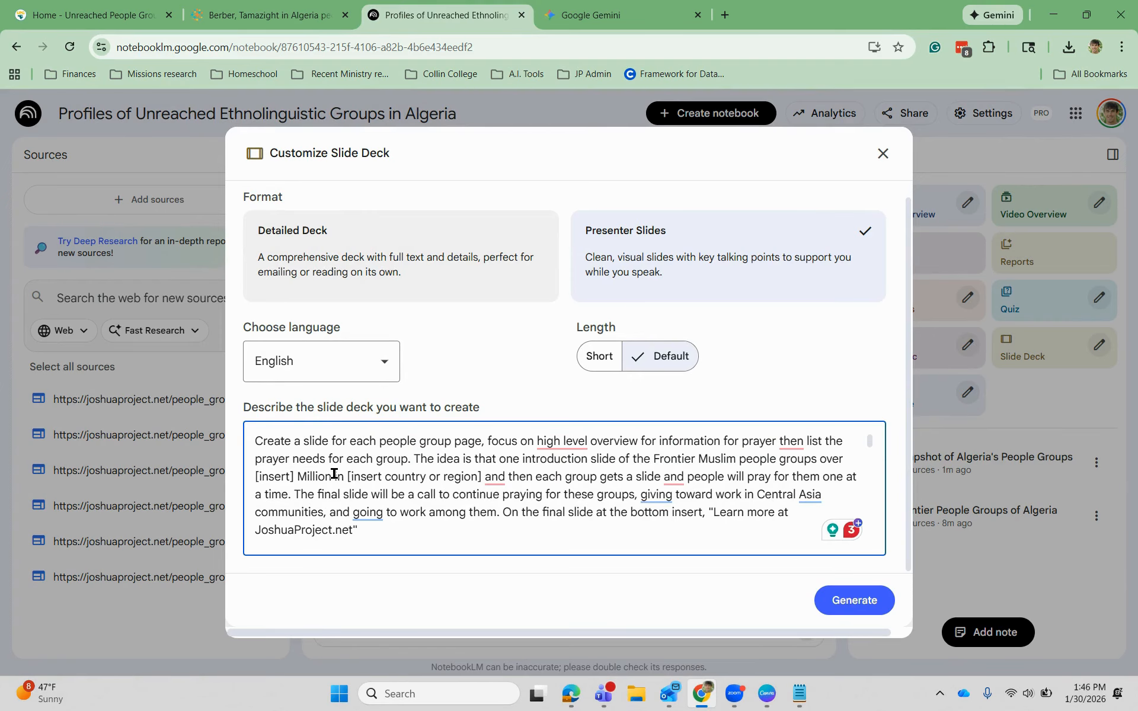
- Replace the 'over [insert] Million' and region placeholders with 'Algeria'
{"action": "left_click_drag", "start_coordinate": [334, 473], "coordinate": [812, 463]}
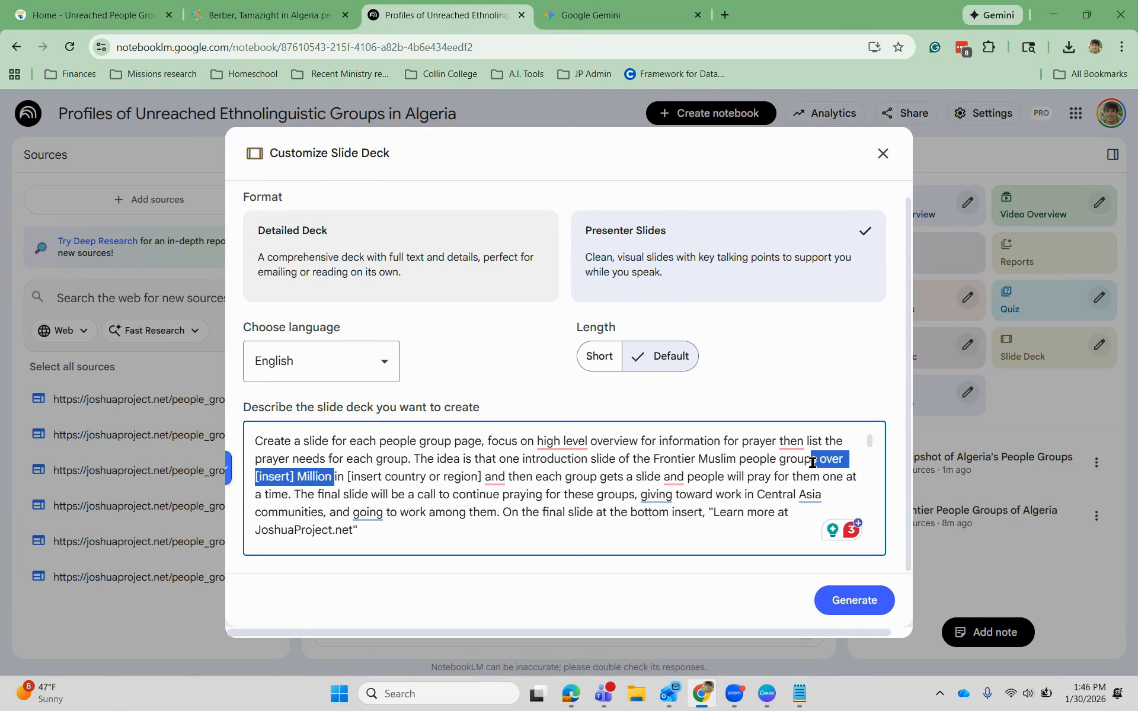
{"action": "key", "text": "BackSpace"}
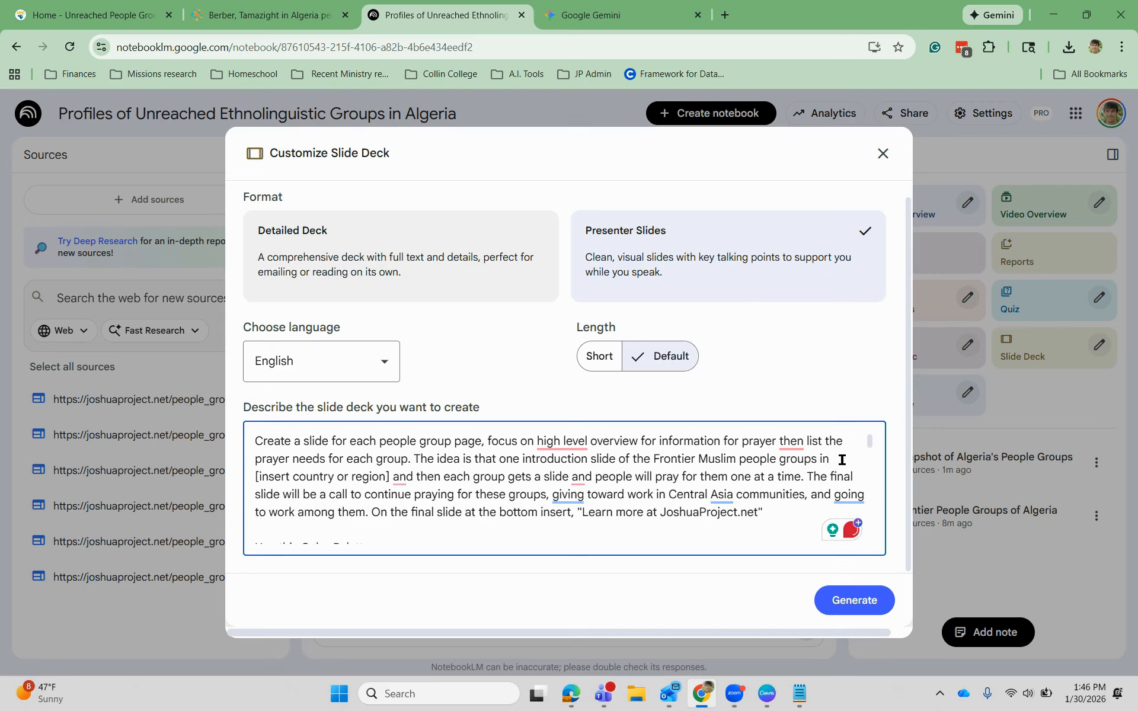
{"action": "type", "text": "Algeria"}
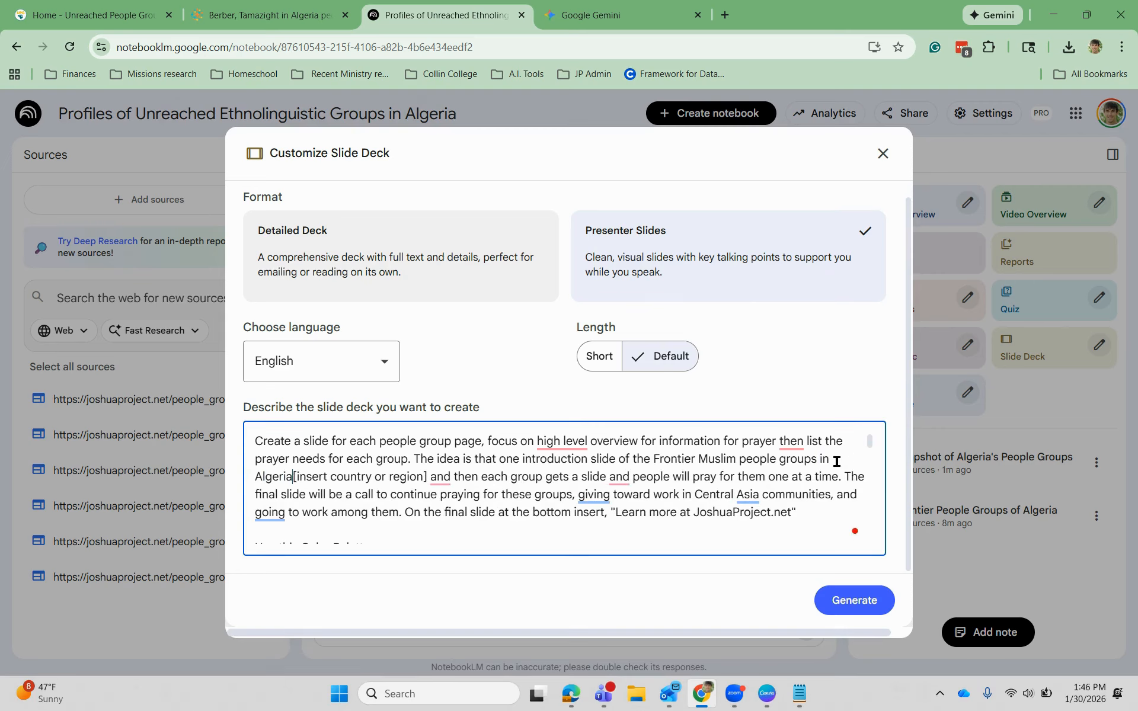
{"action": "key", "text": "Delete"}
{"action": "key", "text": "Delete"}
{"action": "key", "text": "Delete"}
{"action": "key", "text": "Delete"}
{"action": "key", "text": "Delete"}
{"action": "key", "text": "Delete"}
{"action": "key", "text": "Delete"}
{"action": "key", "text": "Delete"}
{"action": "key", "text": "Delete"}
{"action": "key", "text": "Delete"}
{"action": "key", "text": "Delete"}
{"action": "key", "text": "Delete"}
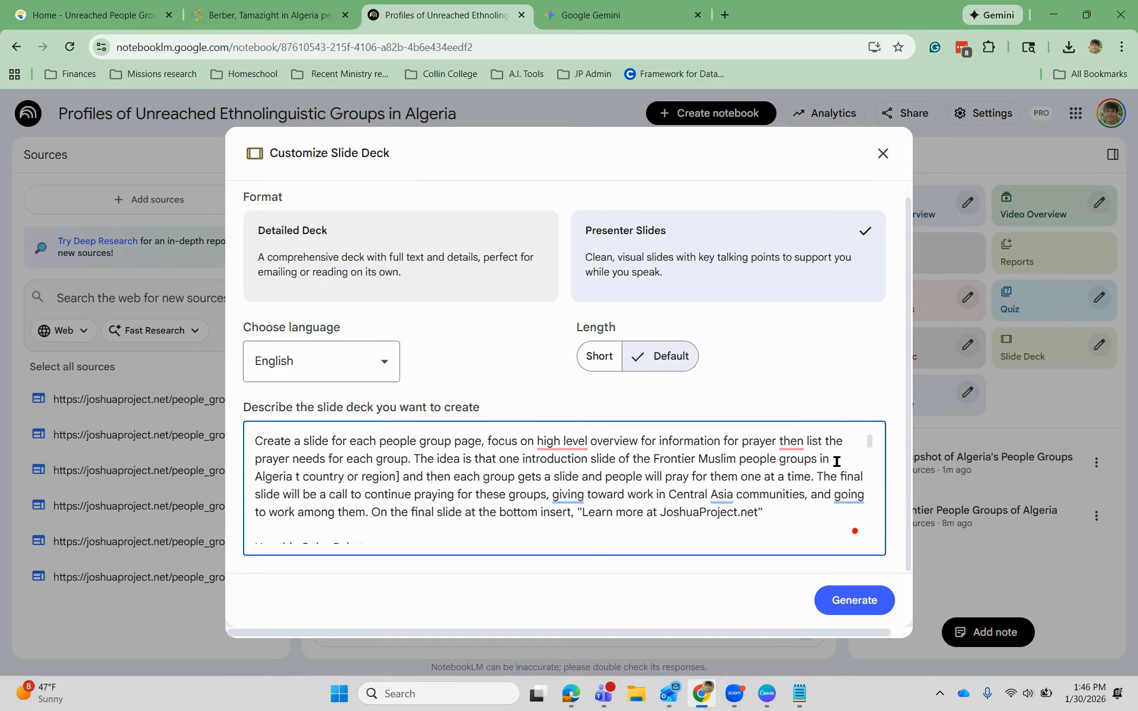
{"action": "key", "text": "Delete"}
{"action": "key", "text": "Delete"}
{"action": "key", "text": "Delete"}
{"action": "key", "text": "Delete"}
{"action": "key", "text": "Delete"}
{"action": "key", "text": "Delete"}
{"action": "key", "text": "Delete"}
{"action": "key", "text": "Delete"}
{"action": "key", "text": "Delete"}
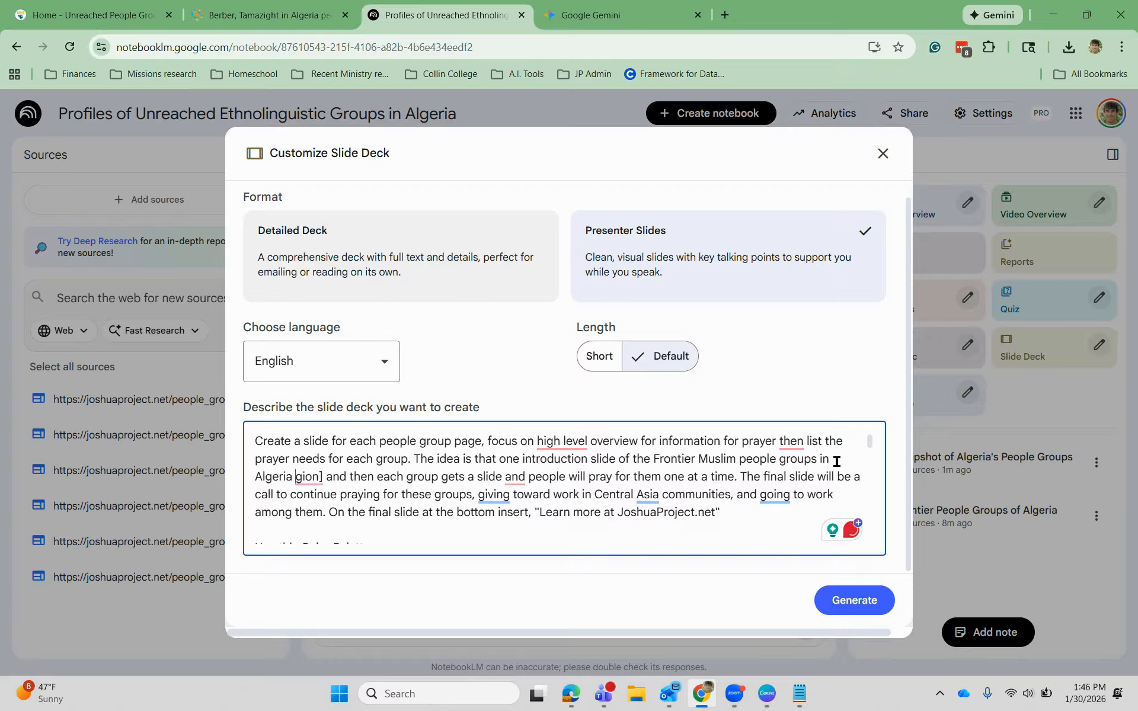
{"action": "key", "text": "Delete"}
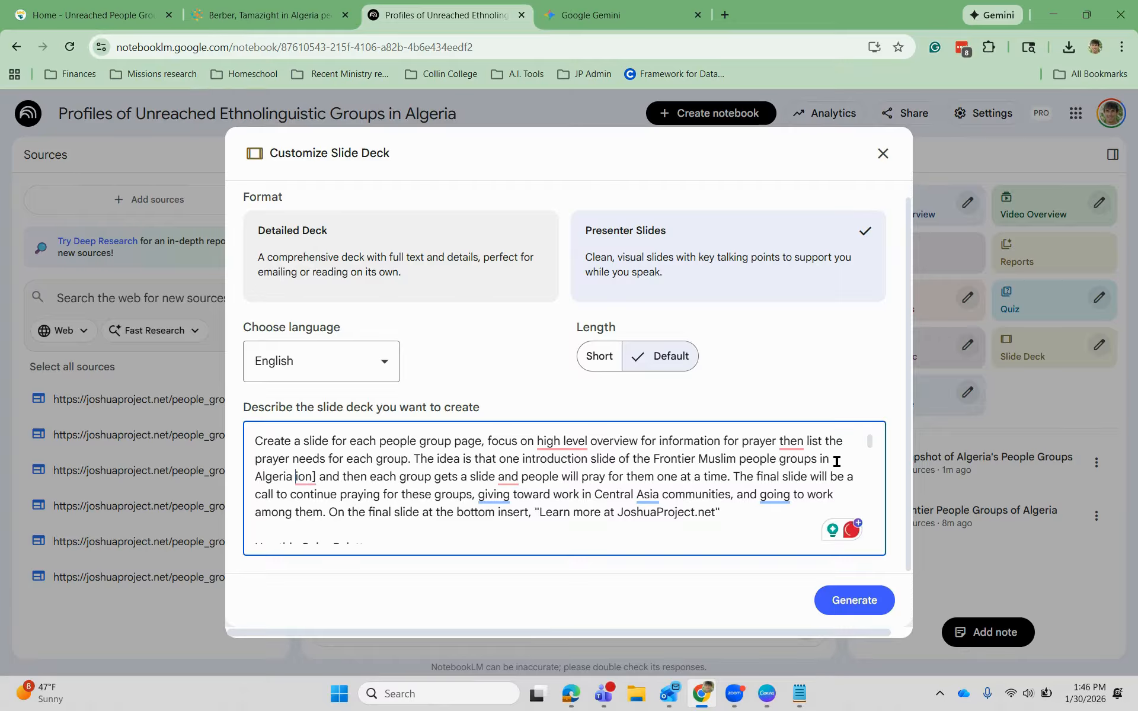
{"action": "key", "text": "Delete"}
{"action": "key", "text": "Delete"}
{"action": "key", "text": "Delete"}
{"action": "key", "text": "Delete"}
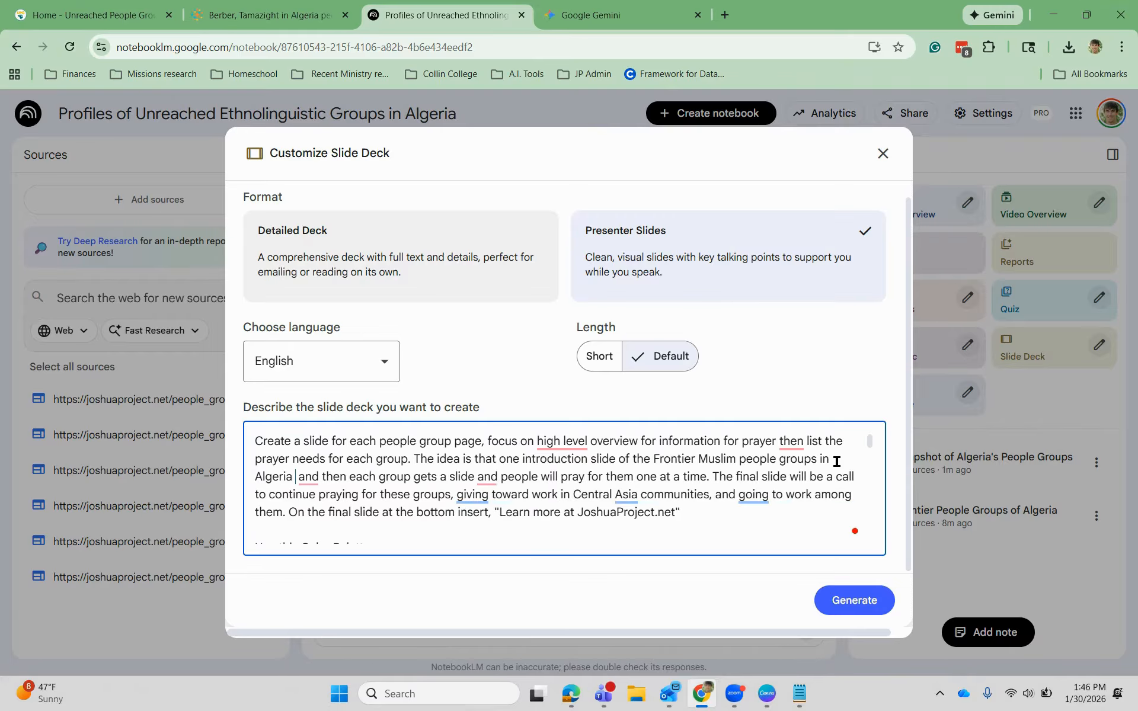
{"action": "key", "text": "Delete"}
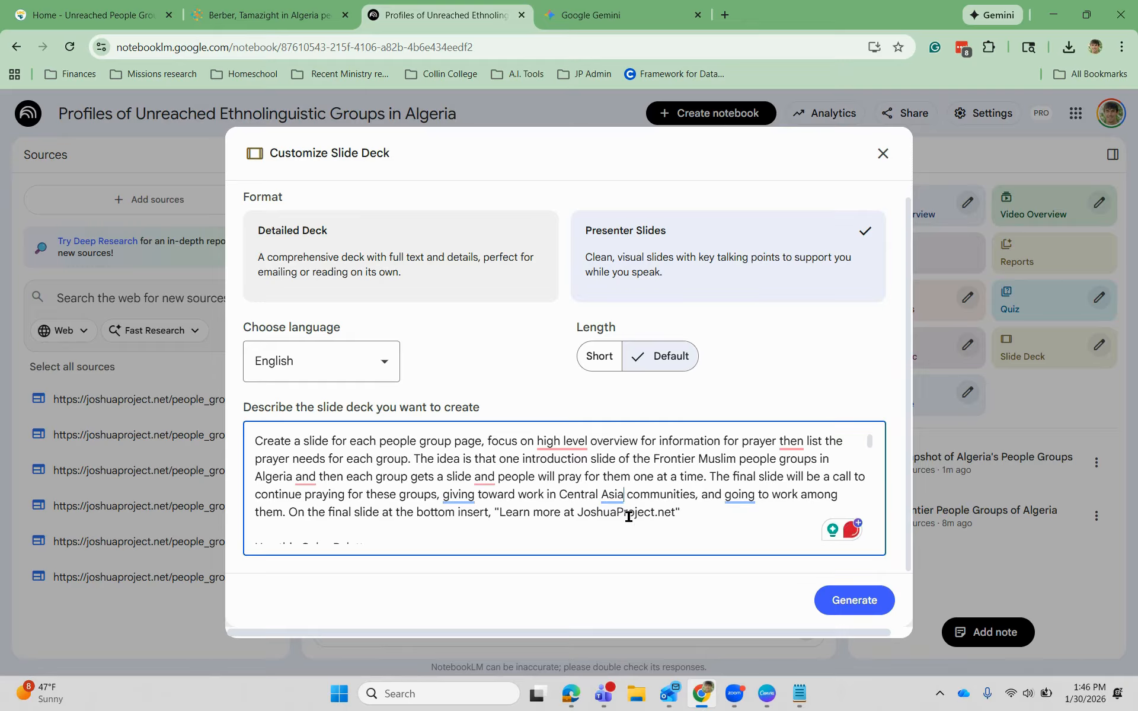
- Change 'Central Asia' to 'Algerian' in the description and review the full prompt
{"action": "key", "text": "BackSpace"}
{"action": "key", "text": "BackSpace"}
{"action": "key", "text": "BackSpace"}
{"action": "key", "text": "BackSpace"}
{"action": "key", "text": "BackSpace"}
{"action": "key", "text": "BackSpace"}
{"action": "key", "text": "BackSpace"}
{"action": "key", "text": "BackSpace"}
{"action": "key", "text": "BackSpace"}
{"action": "key", "text": "BackSpace"}
{"action": "key", "text": "BackSpace"}
{"action": "key", "text": "BackSpace"}
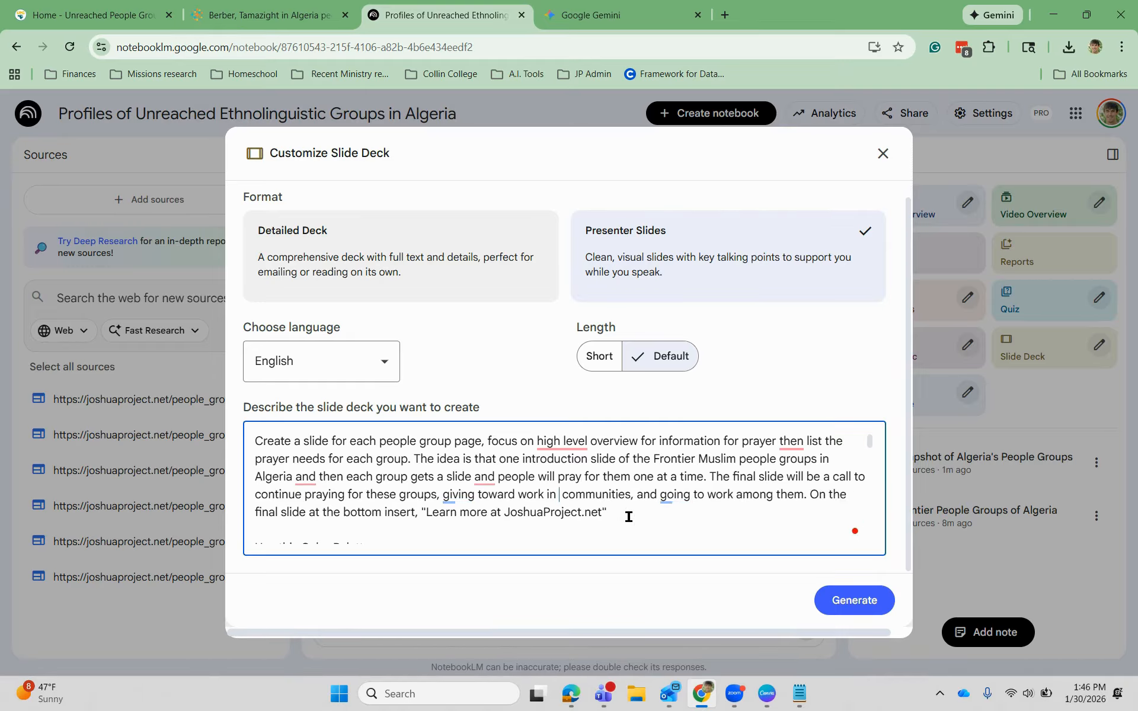
{"action": "type", "text": "Algerian"}
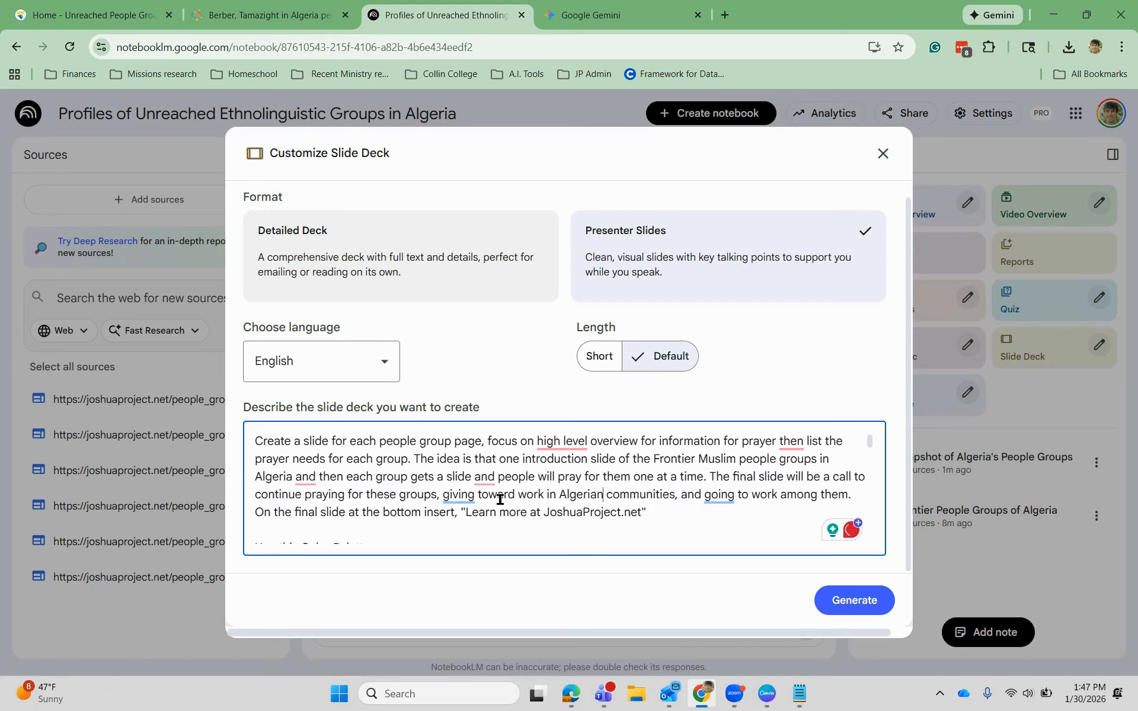
{"action": "scroll", "coordinate": [551, 492], "scroll_direction": "down", "scroll_amount": 2}
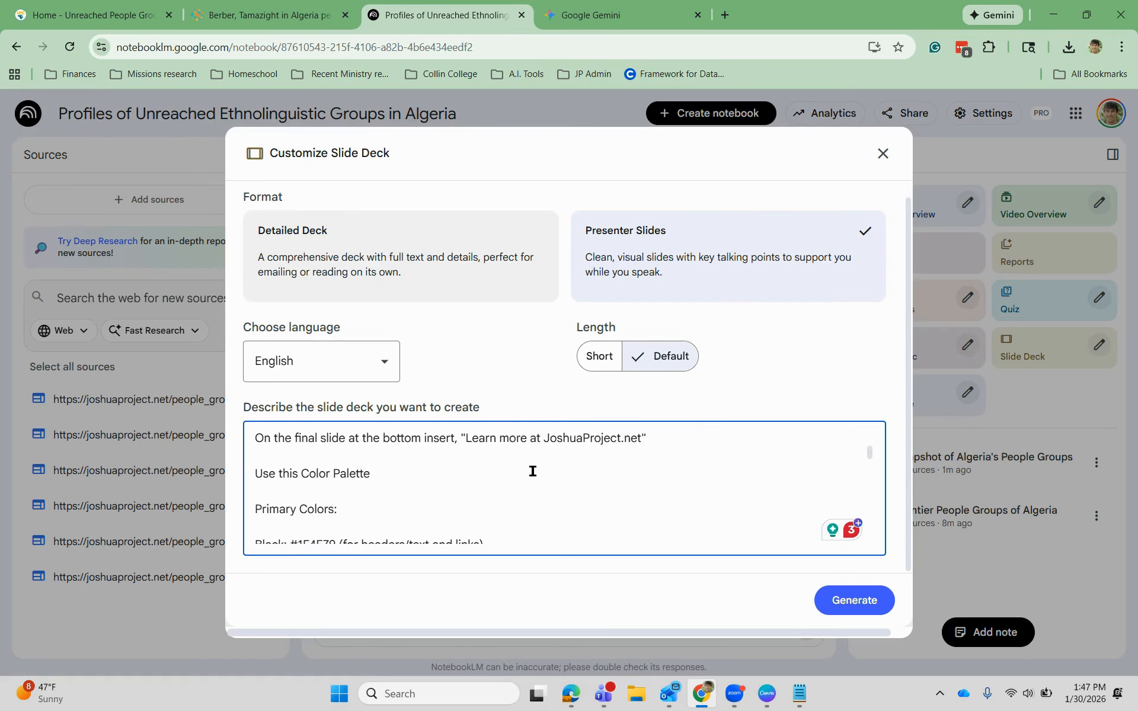
{"action": "scroll", "coordinate": [562, 465], "scroll_direction": "down", "scroll_amount": 5}
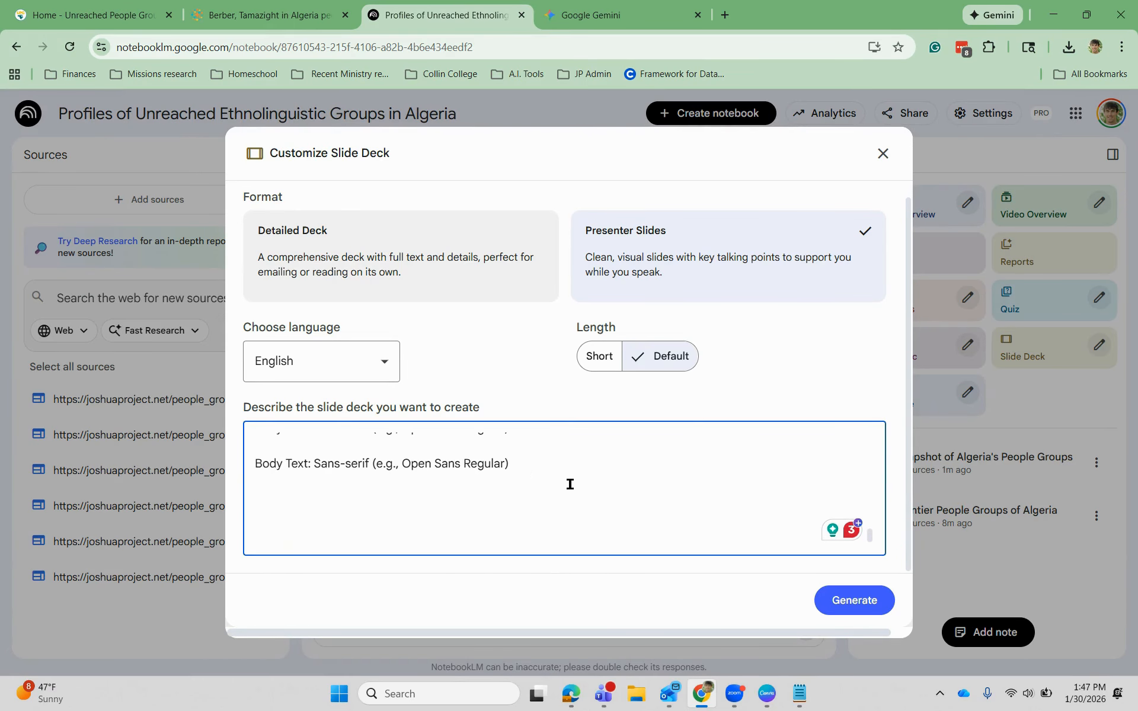
- Generate the Algerian Frontier Prayer Guide slide deck and open it enlarged
{"action": "left_click", "coordinate": [865, 602]}
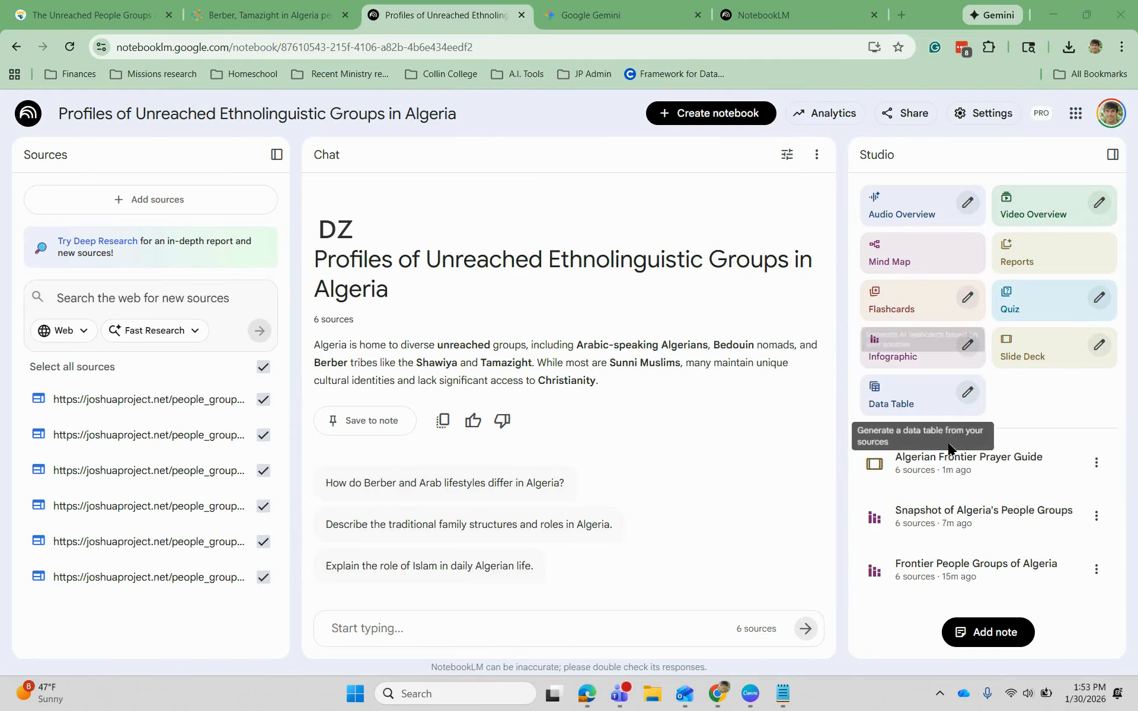
{"action": "left_click", "coordinate": [942, 468]}
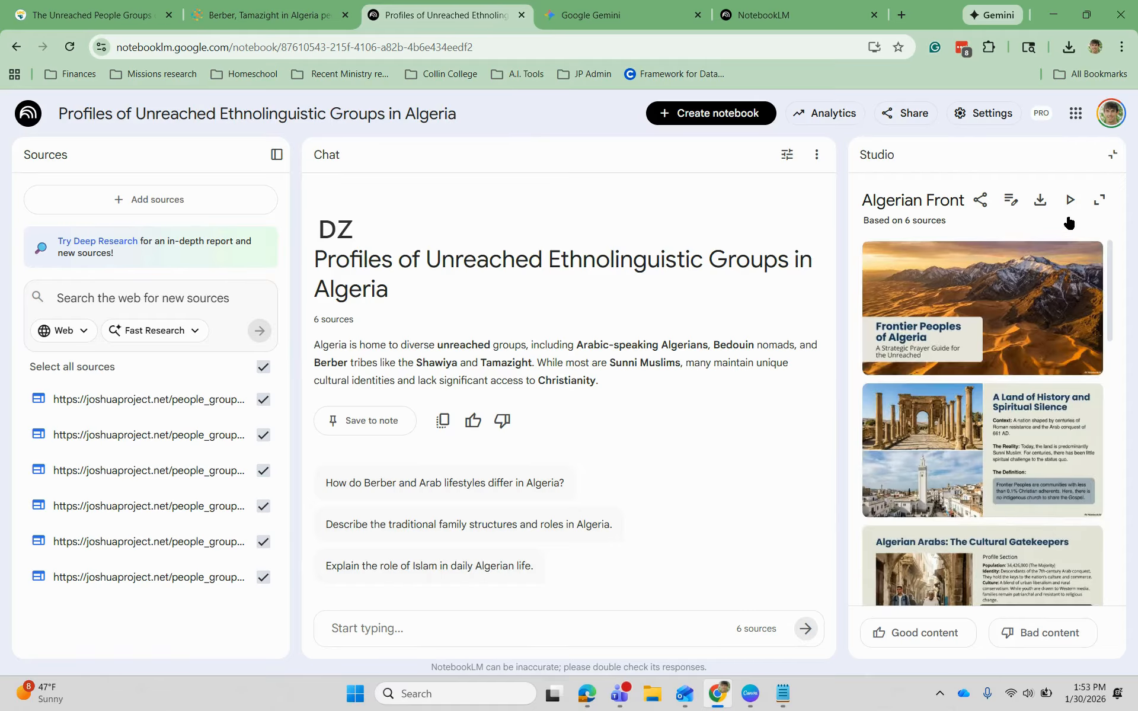
{"action": "left_click", "coordinate": [1099, 200]}
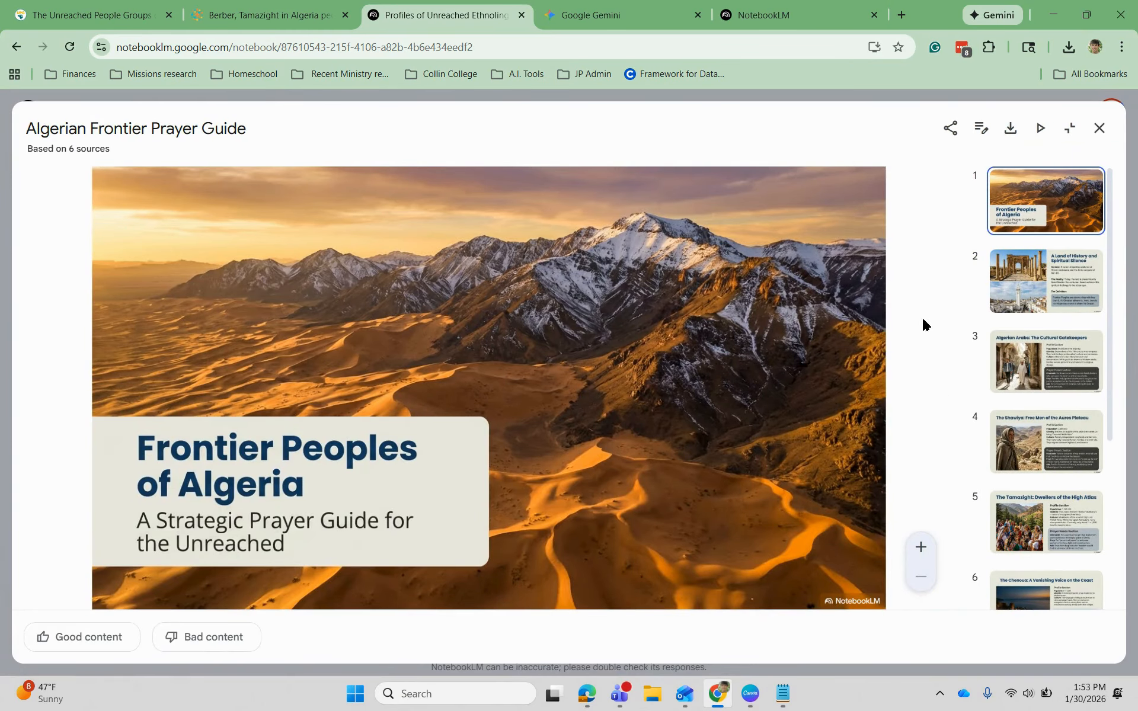
- Review slides 2–5, covering the Algerian Arabs, Shawiya and Tamazight
{"action": "left_click", "coordinate": [1032, 273]}
{"action": "scroll", "coordinate": [1024, 289], "scroll_direction": "down", "scroll_amount": 1}
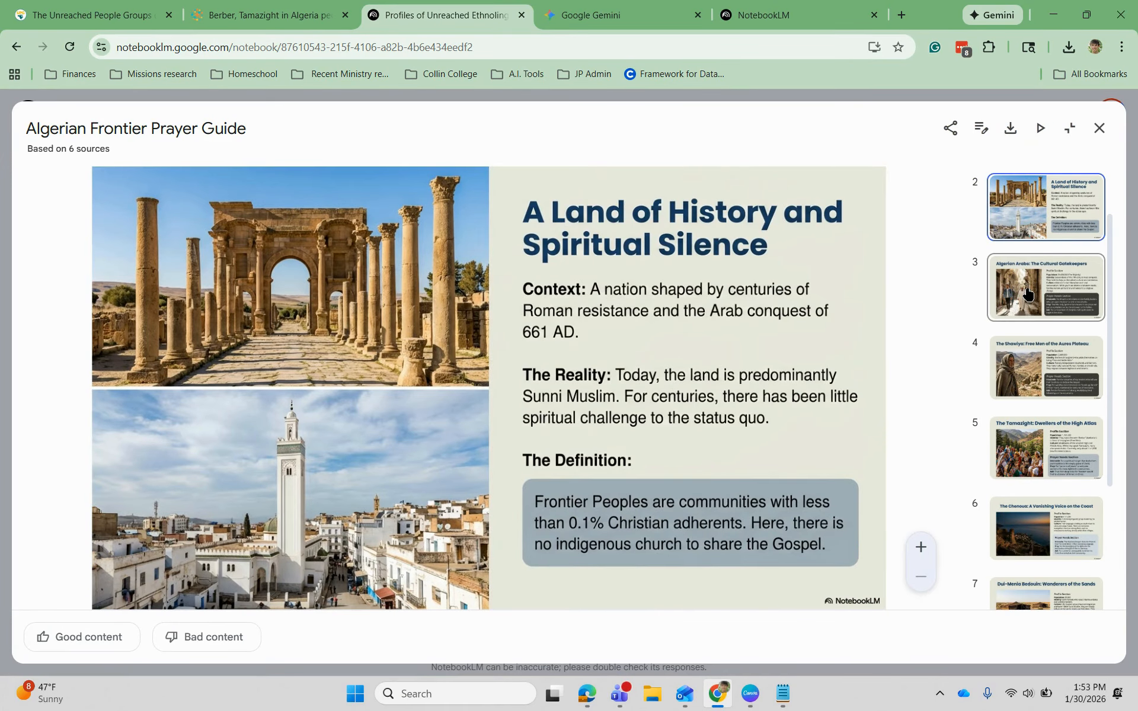
{"action": "left_click", "coordinate": [1028, 292]}
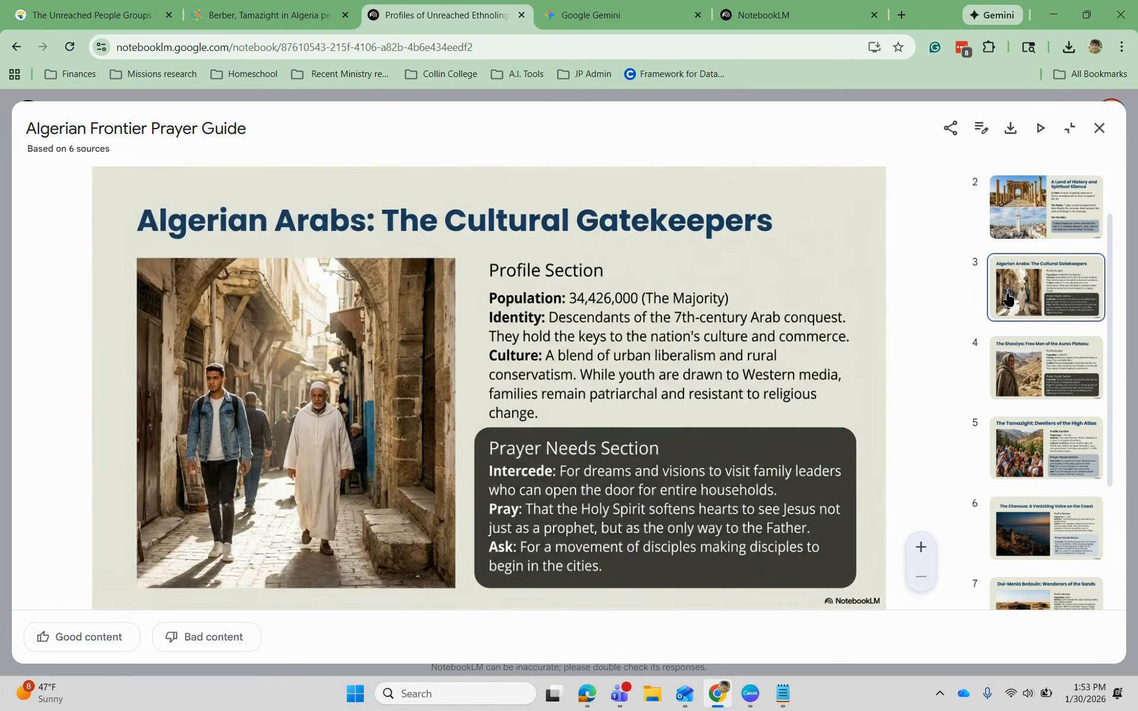
{"action": "scroll", "coordinate": [1024, 304], "scroll_direction": "down", "scroll_amount": 1}
{"action": "left_click", "coordinate": [1023, 307]}
{"action": "scroll", "coordinate": [1034, 302], "scroll_direction": "down", "scroll_amount": 1}
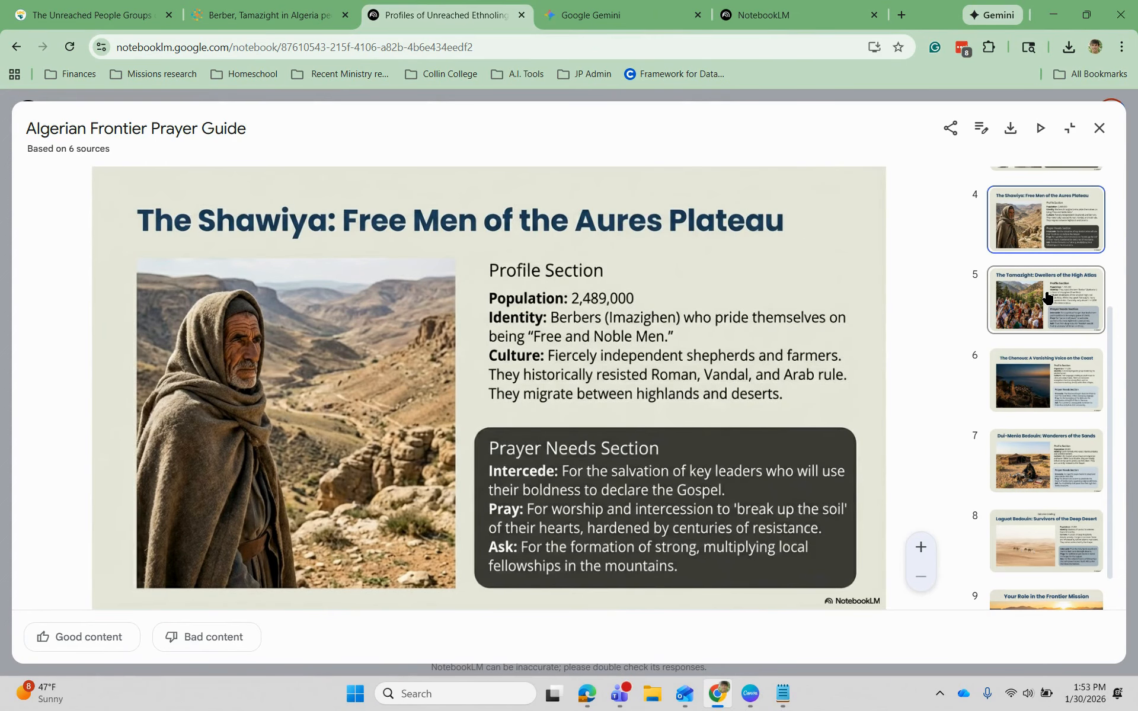
{"action": "left_click", "coordinate": [1045, 296]}
- Review slides 6–9, Chenoua through 'Your Role in the Frontier Mission', then return to the title slide
{"action": "scroll", "coordinate": [1037, 308], "scroll_direction": "down", "scroll_amount": 1}
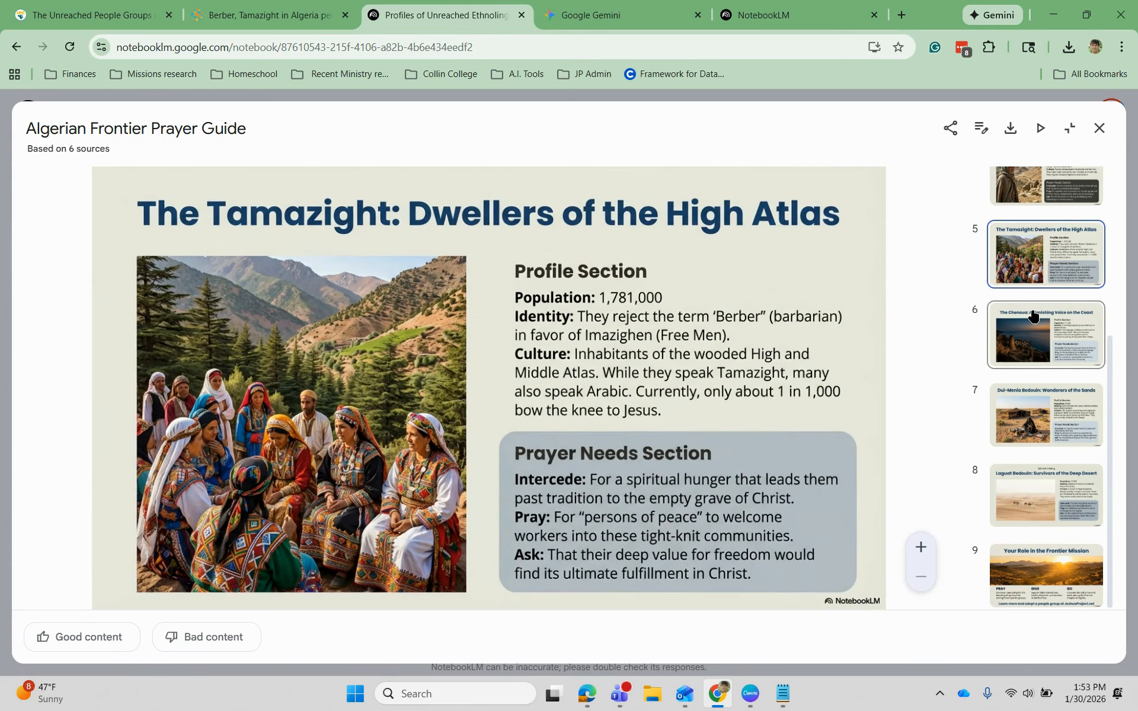
{"action": "left_click", "coordinate": [1032, 317]}
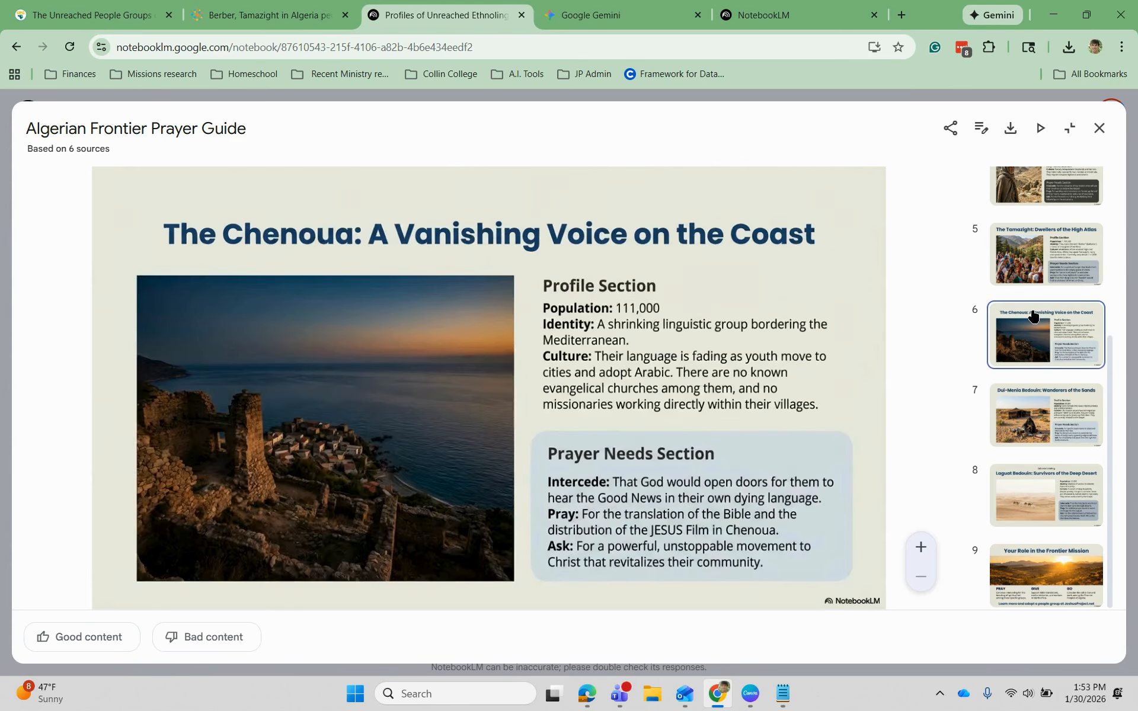
{"action": "left_click", "coordinate": [1041, 422]}
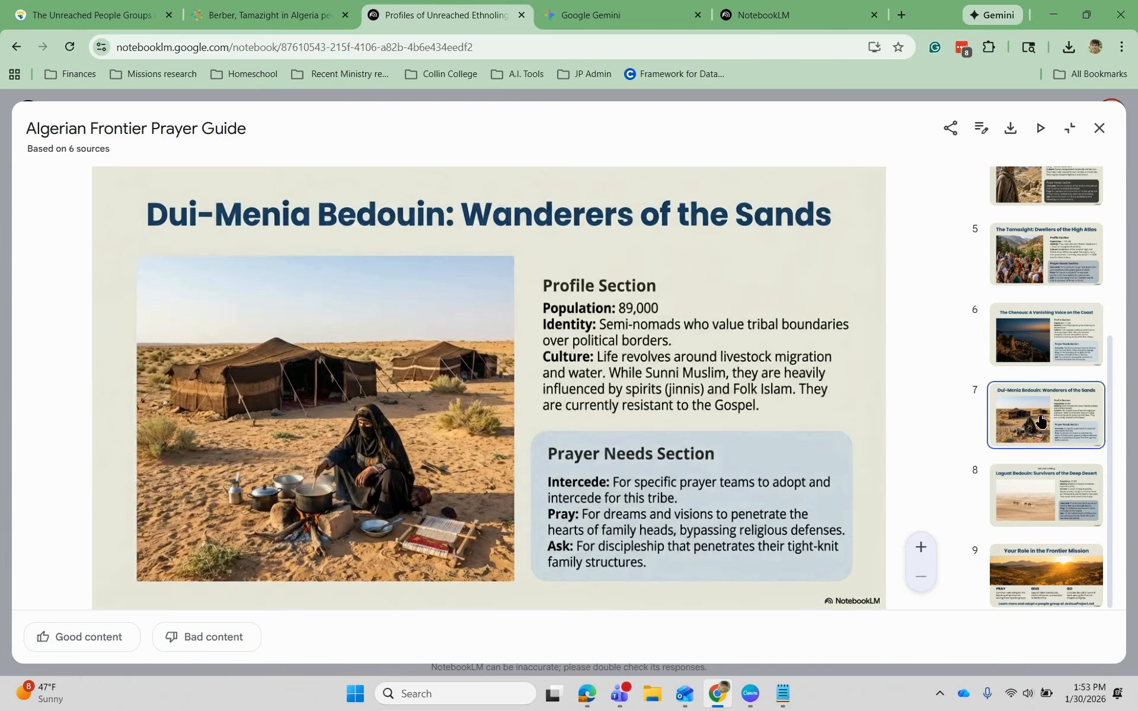
{"action": "left_click", "coordinate": [1052, 477]}
{"action": "left_click", "coordinate": [1049, 564]}
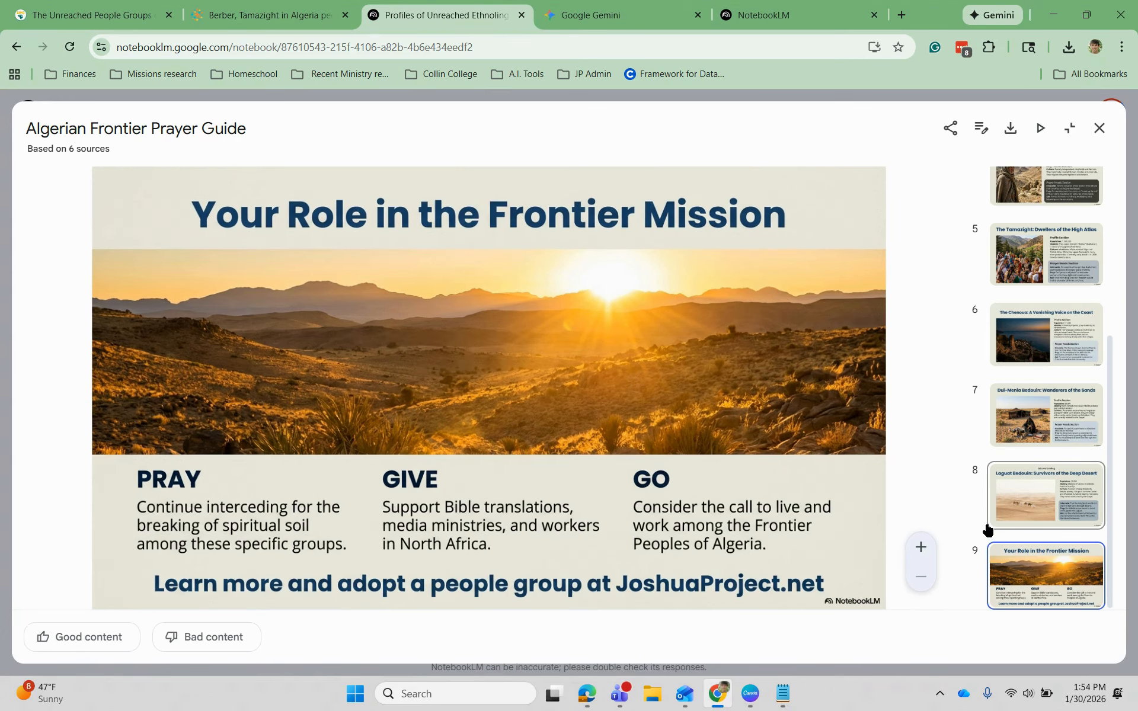
{"action": "scroll", "coordinate": [987, 527], "scroll_direction": "up", "scroll_amount": 5}
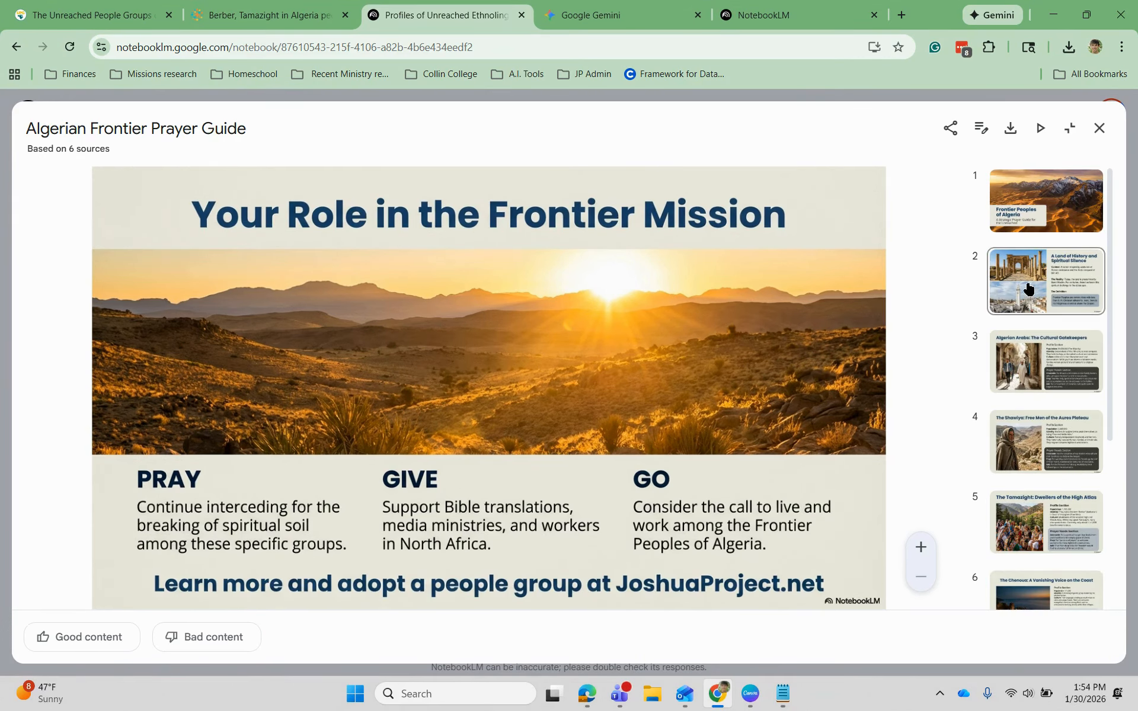
{"action": "left_click", "coordinate": [1052, 207]}
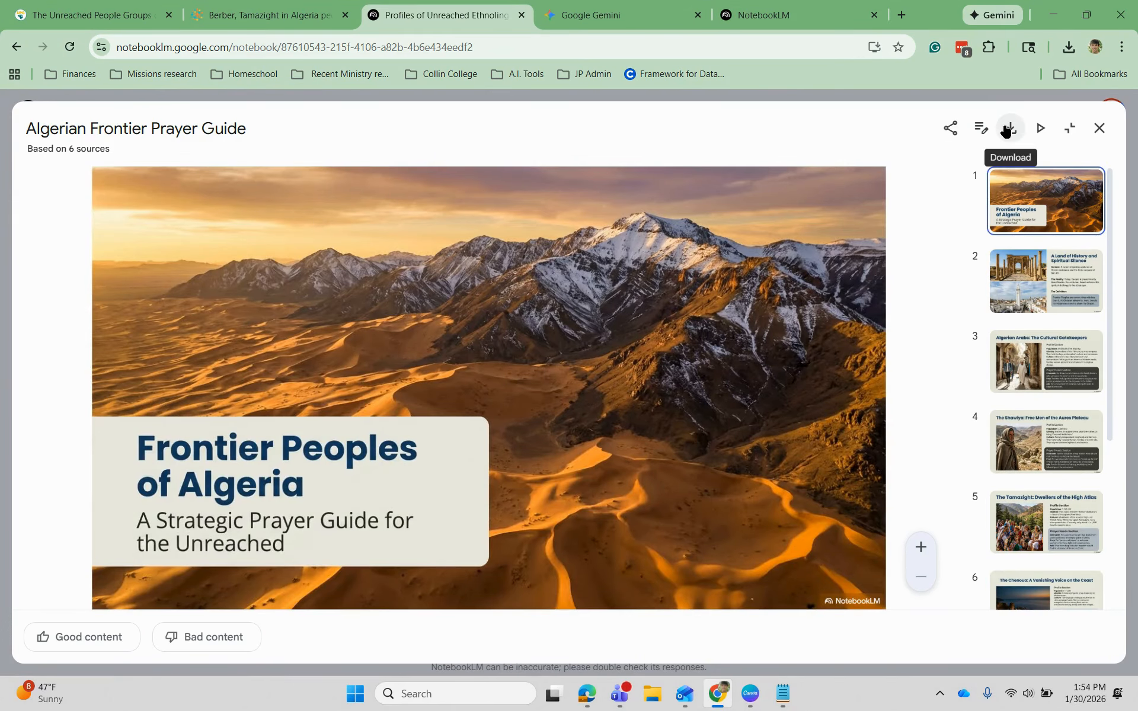
- Download the deck as Algerian_Frontier_Prayer_Guide.pdf and close the enlarged viewer
{"action": "left_click", "coordinate": [1005, 130]}
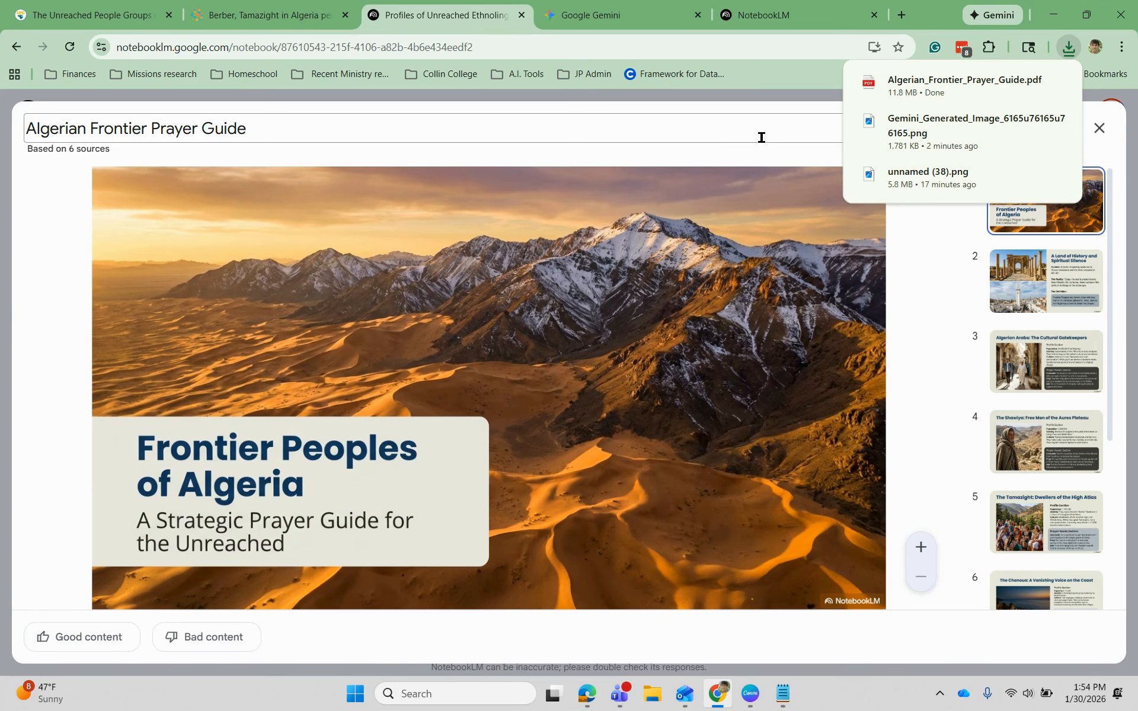
{"action": "left_click", "coordinate": [1108, 134]}
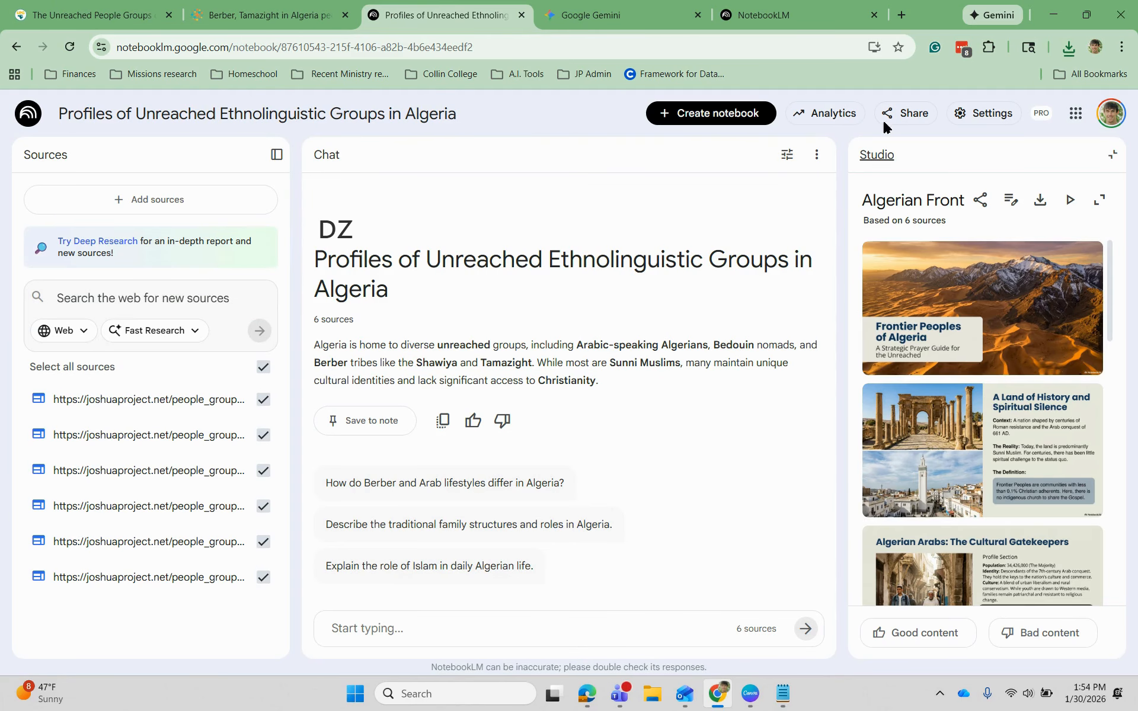
- Open the Kurds in North America profile page on the UPG North America site
{"action": "left_click", "coordinate": [806, 15]}
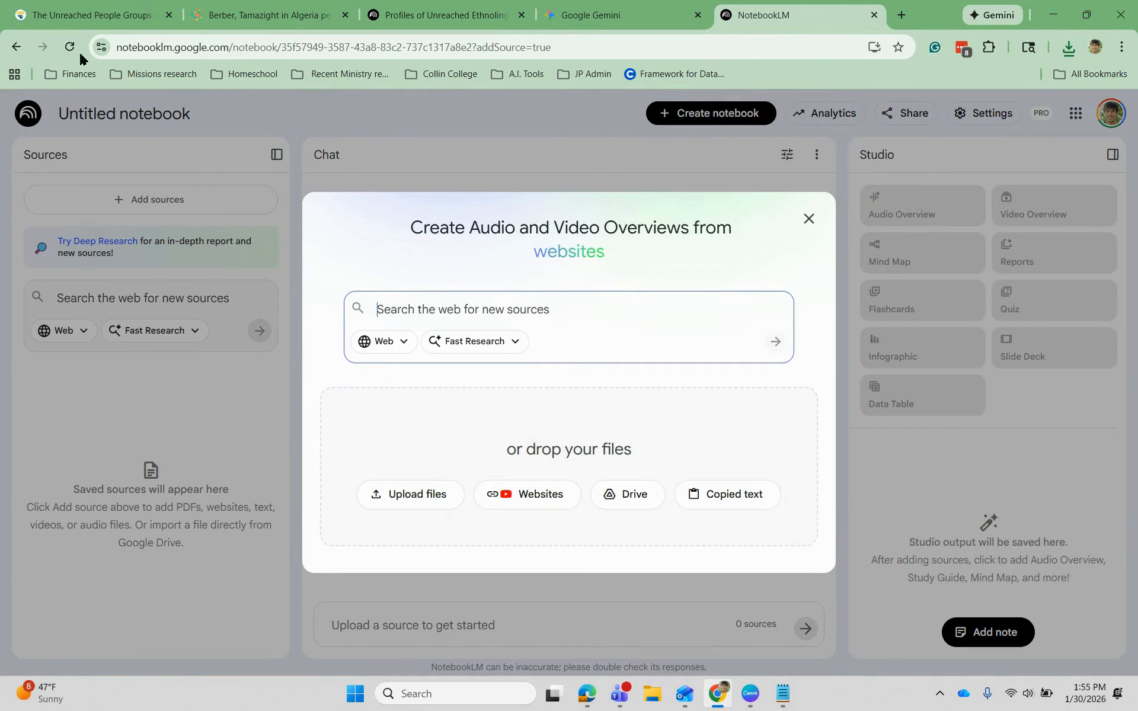
{"action": "left_click", "coordinate": [70, 24]}
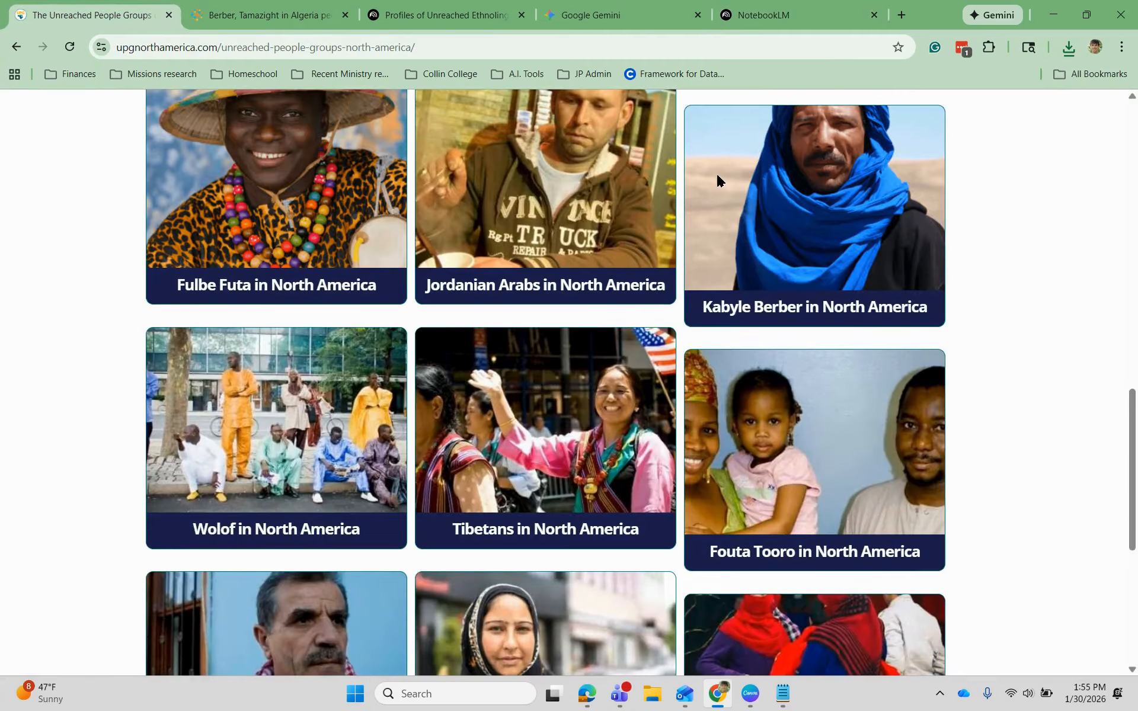
{"action": "scroll", "coordinate": [1103, 246], "scroll_direction": "up", "scroll_amount": 10}
{"action": "scroll", "coordinate": [1092, 232], "scroll_direction": "down", "scroll_amount": 5}
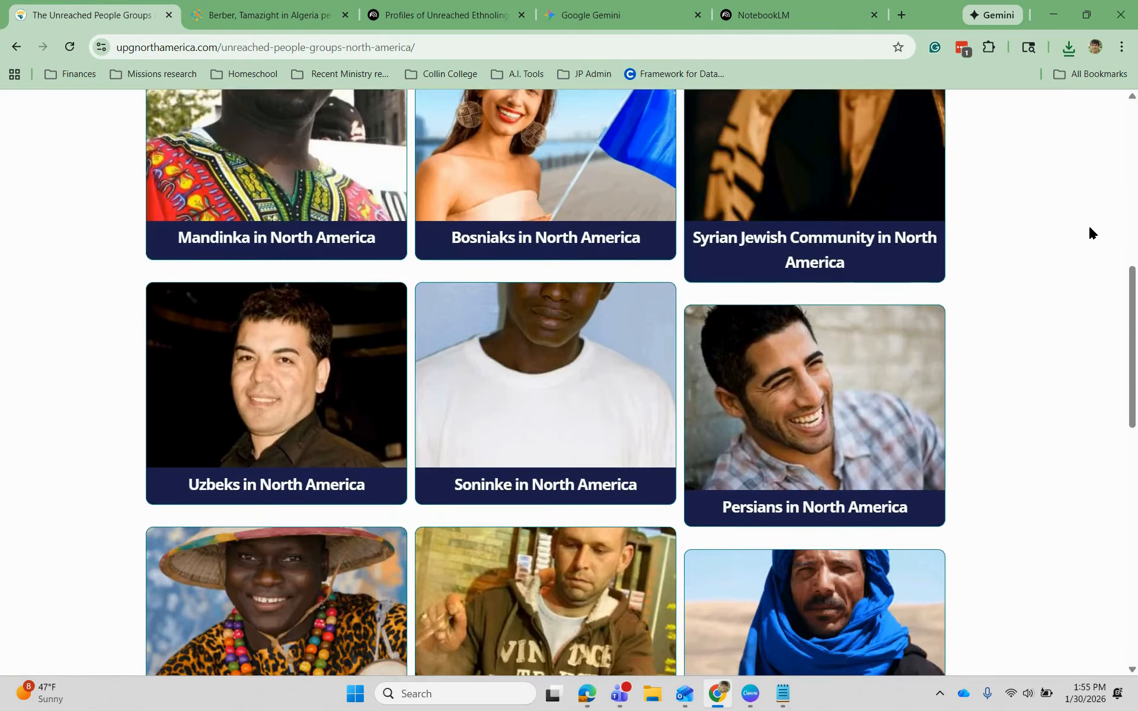
{"action": "scroll", "coordinate": [1092, 232], "scroll_direction": "down", "scroll_amount": 6}
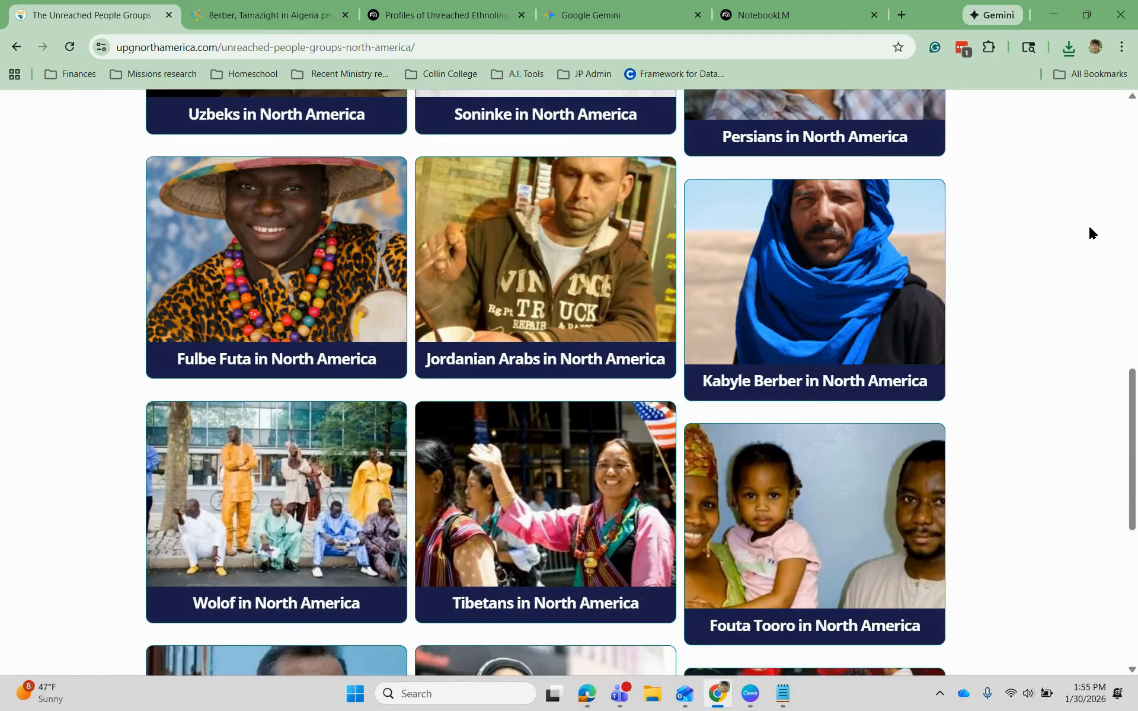
{"action": "scroll", "coordinate": [1090, 231], "scroll_direction": "down", "scroll_amount": 6}
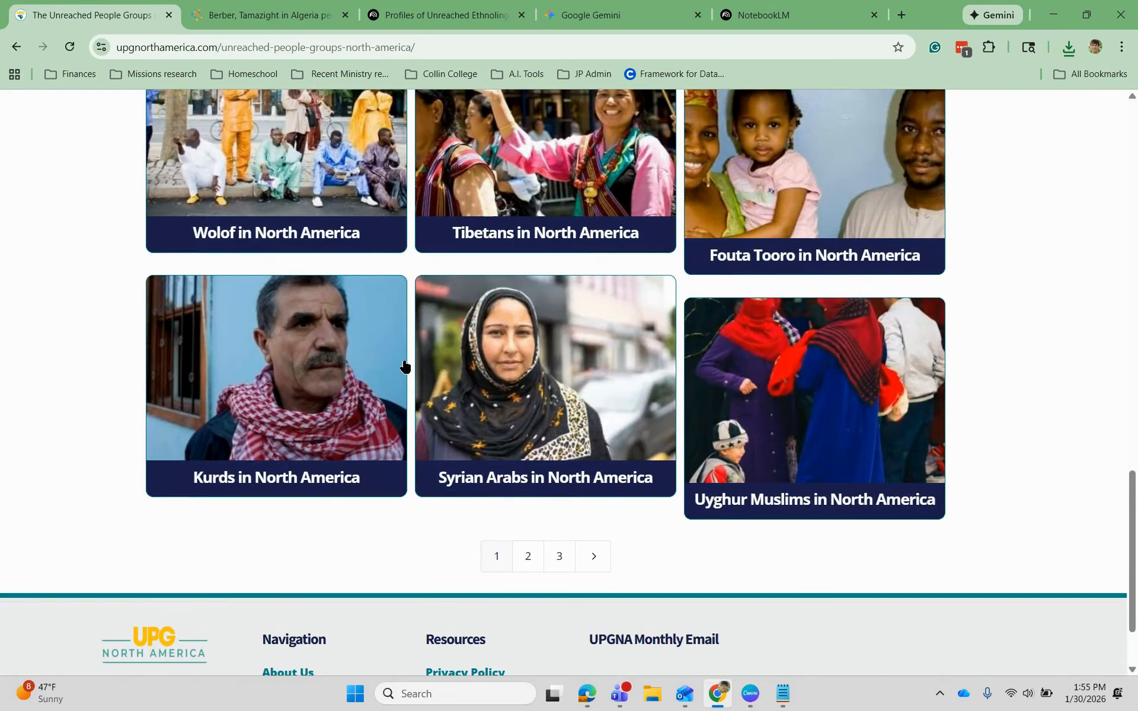
{"action": "right_click", "coordinate": [297, 378]}
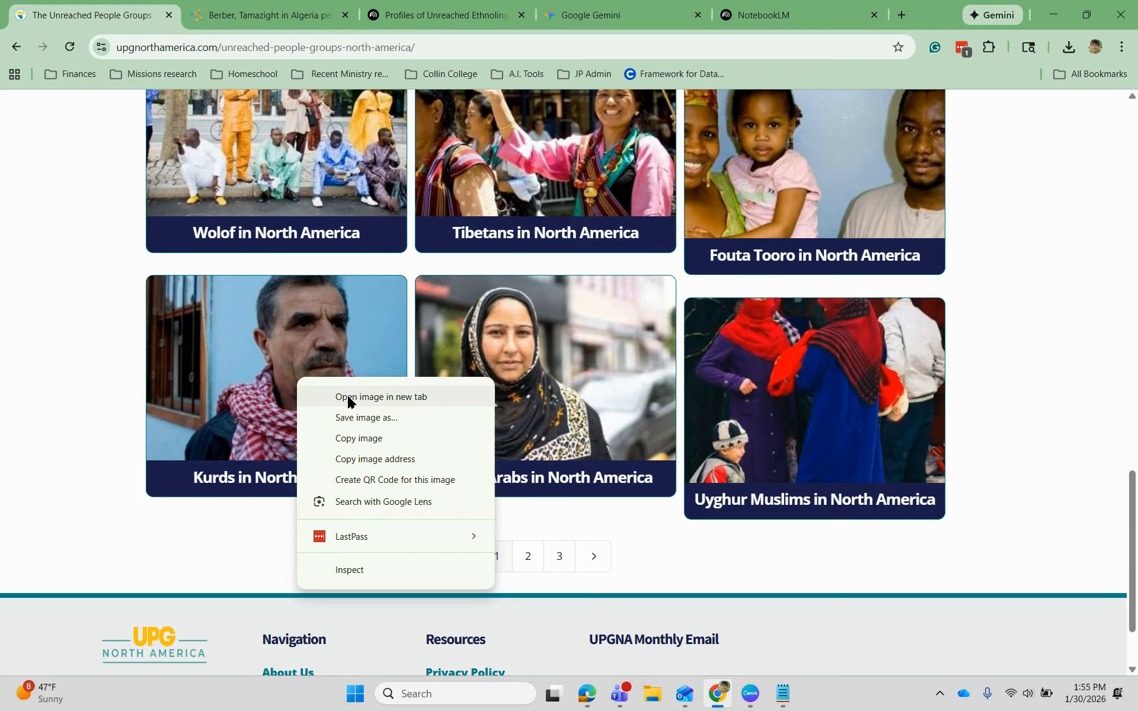
{"action": "left_click", "coordinate": [234, 393]}
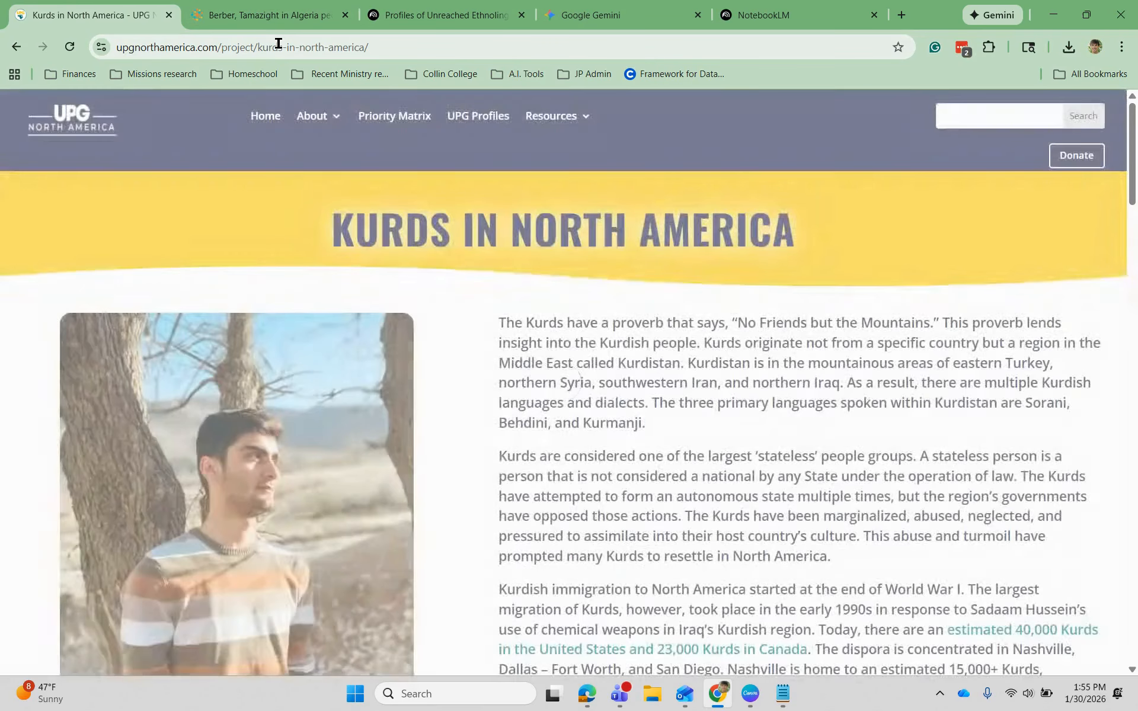
- Copy the Kurds in North America page URL from the address bar
{"action": "left_click", "coordinate": [279, 47]}
{"action": "right_click", "coordinate": [278, 47]}
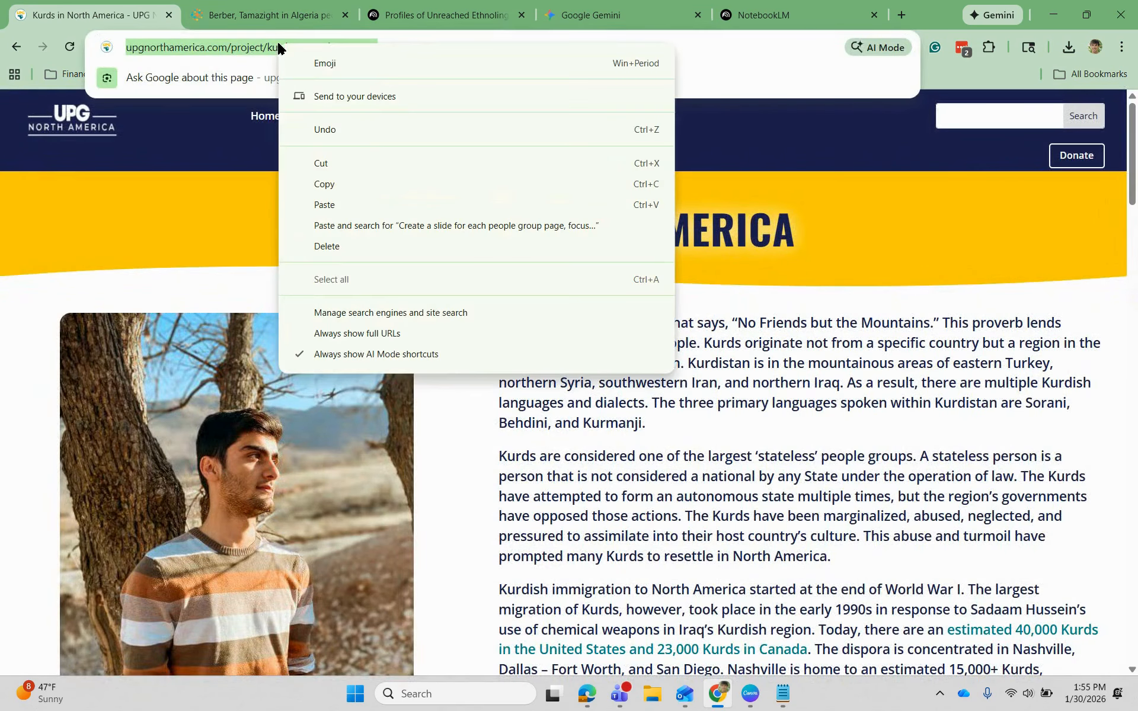
{"action": "left_click", "coordinate": [352, 191]}
{"action": "left_click", "coordinate": [753, 18]}
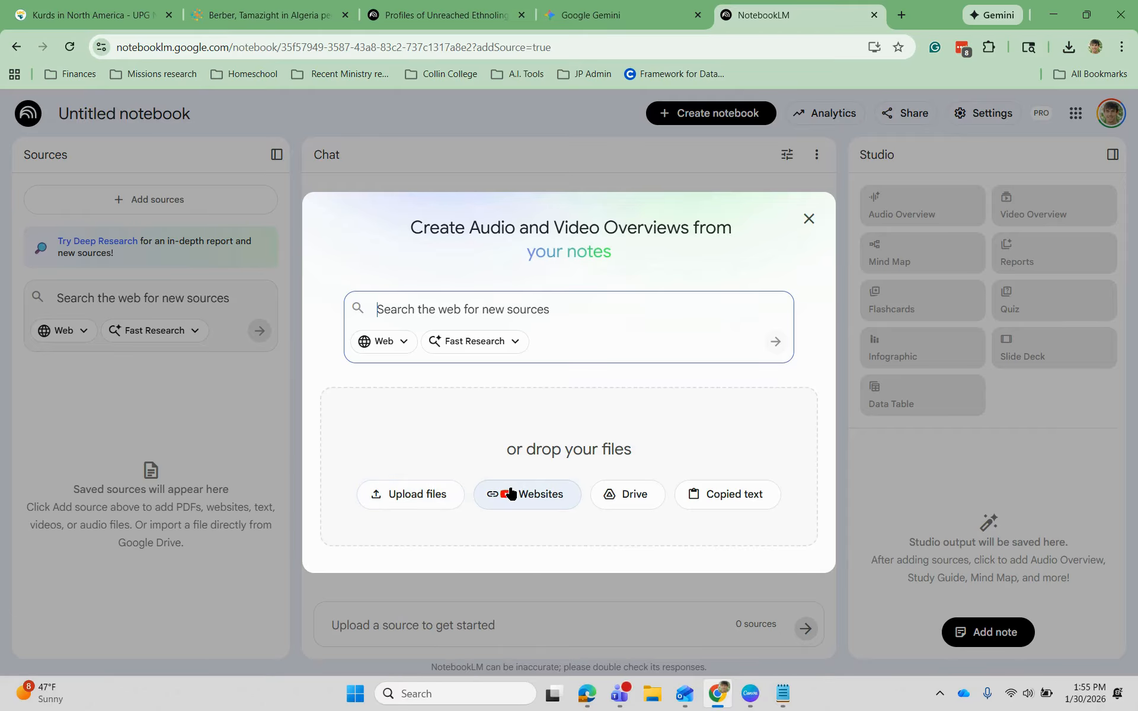
- Add the Kurds in North America page URL as the notebook's website source
{"action": "left_click", "coordinate": [524, 491]}
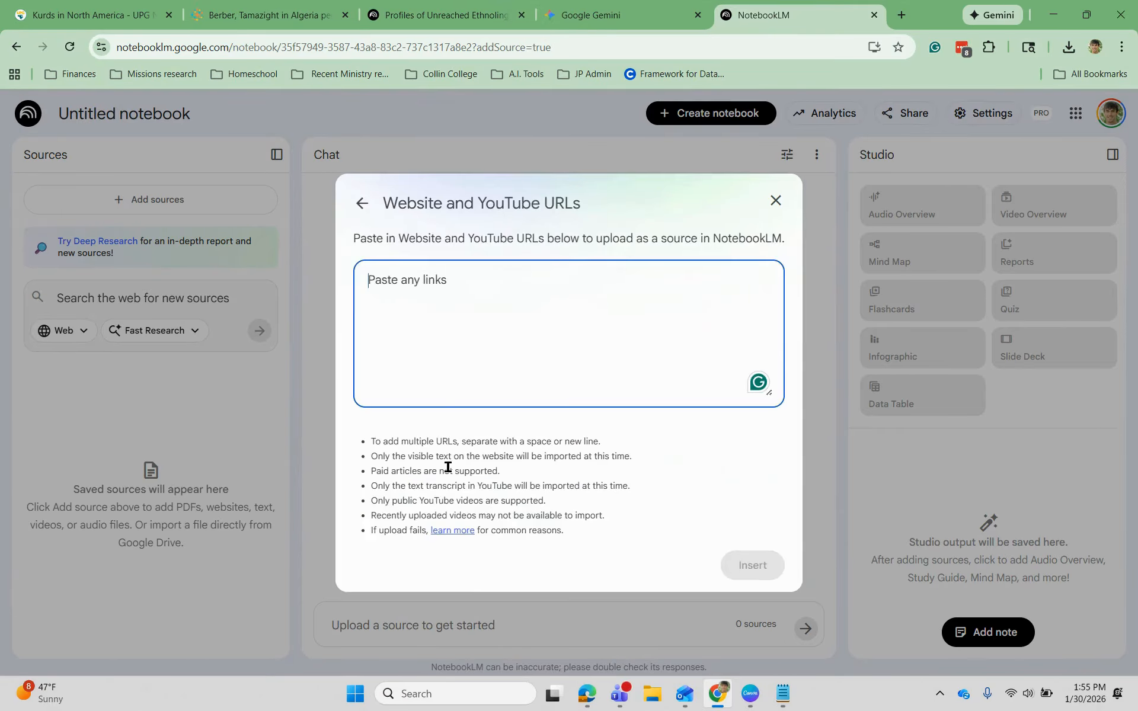
{"action": "right_click", "coordinate": [453, 289]}
{"action": "left_click", "coordinate": [524, 437]}
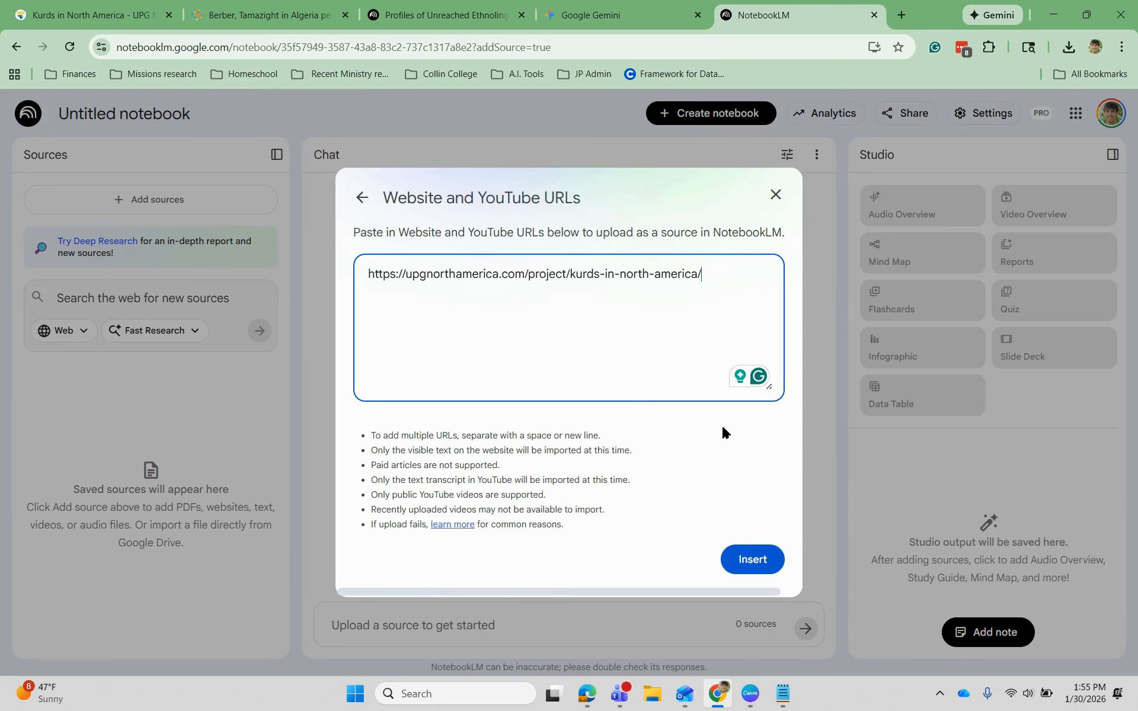
{"action": "left_click", "coordinate": [745, 562]}
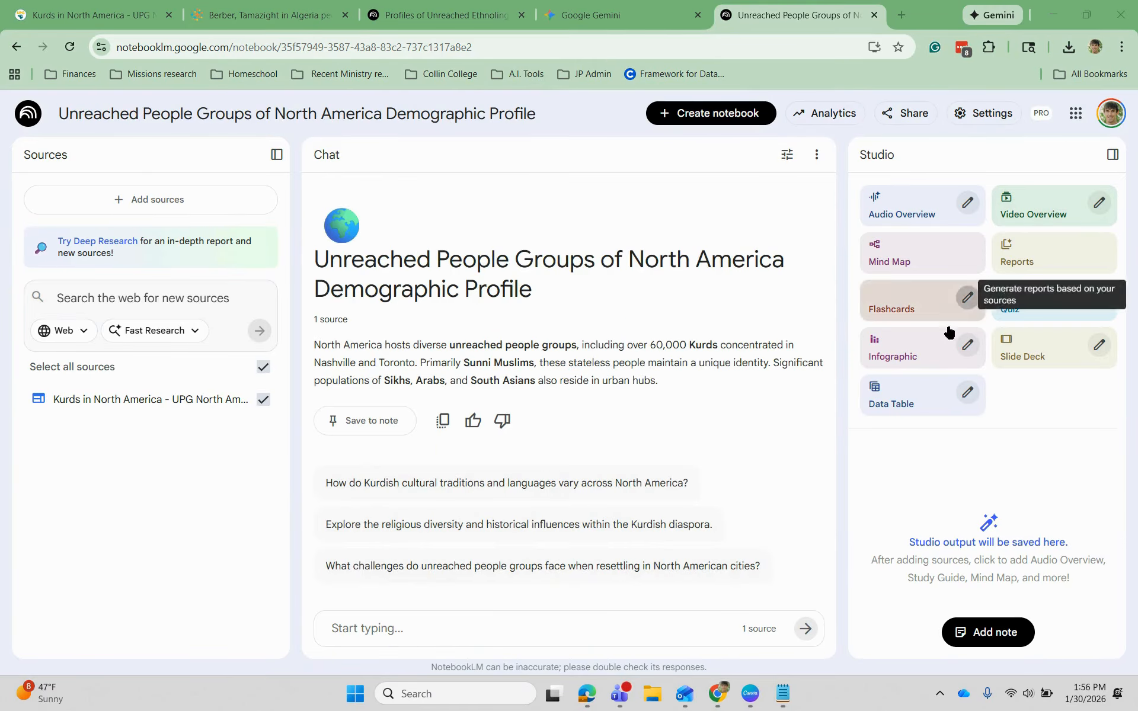
{"action": "left_click", "coordinate": [967, 344]}
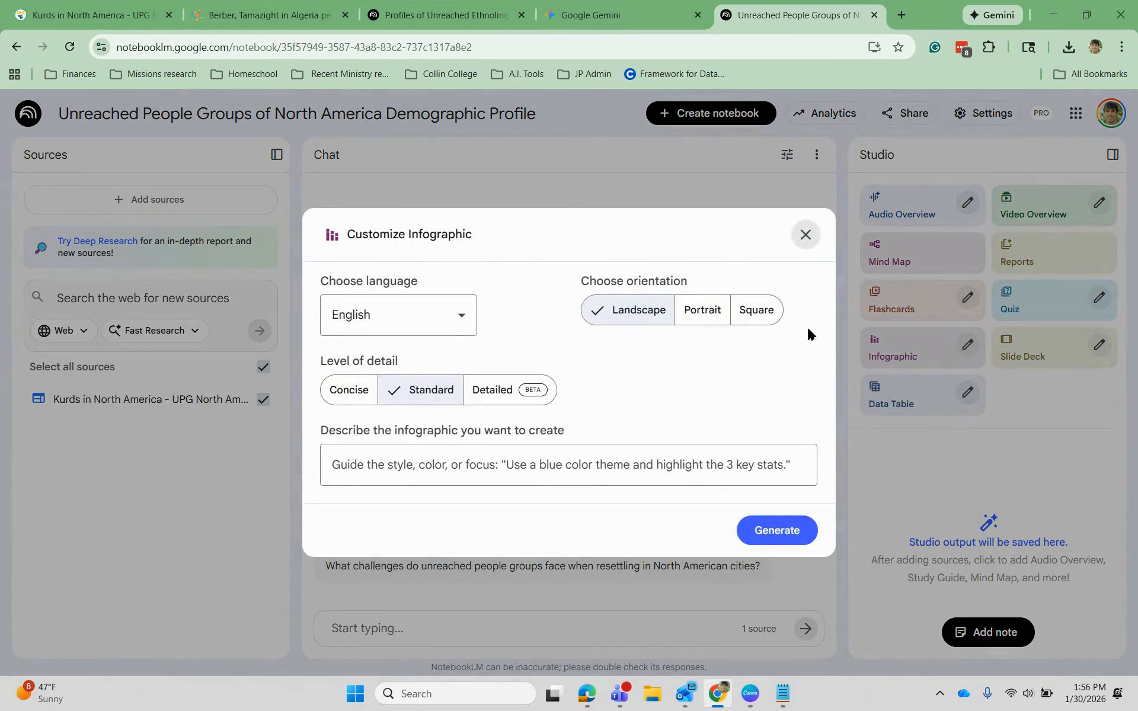
- Generate a portrait infographic and view 'Kurds in North America Overview' before closing it
{"action": "left_click", "coordinate": [701, 311]}
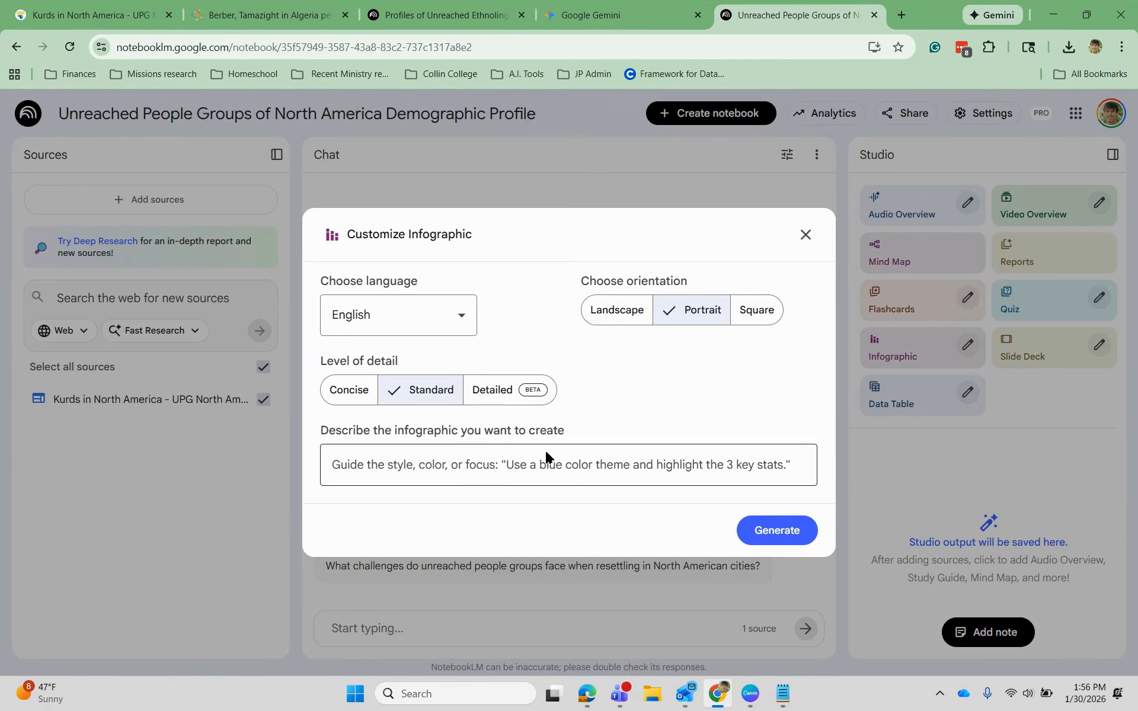
{"action": "left_click", "coordinate": [787, 543]}
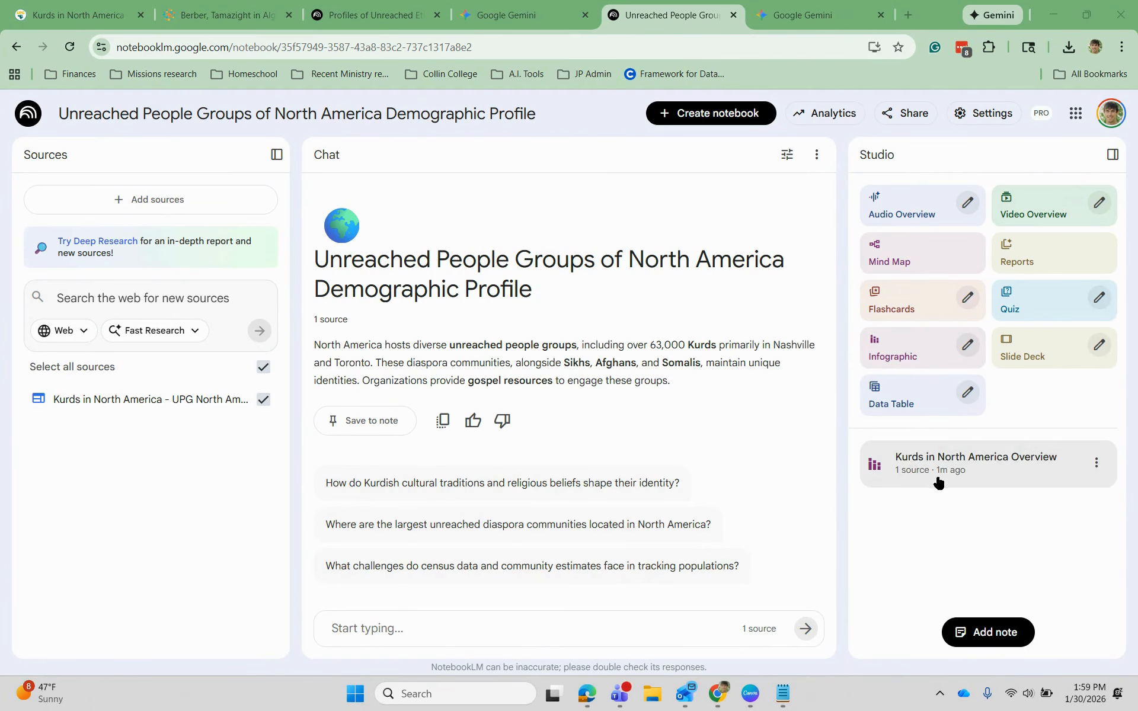
{"action": "left_click", "coordinate": [938, 478]}
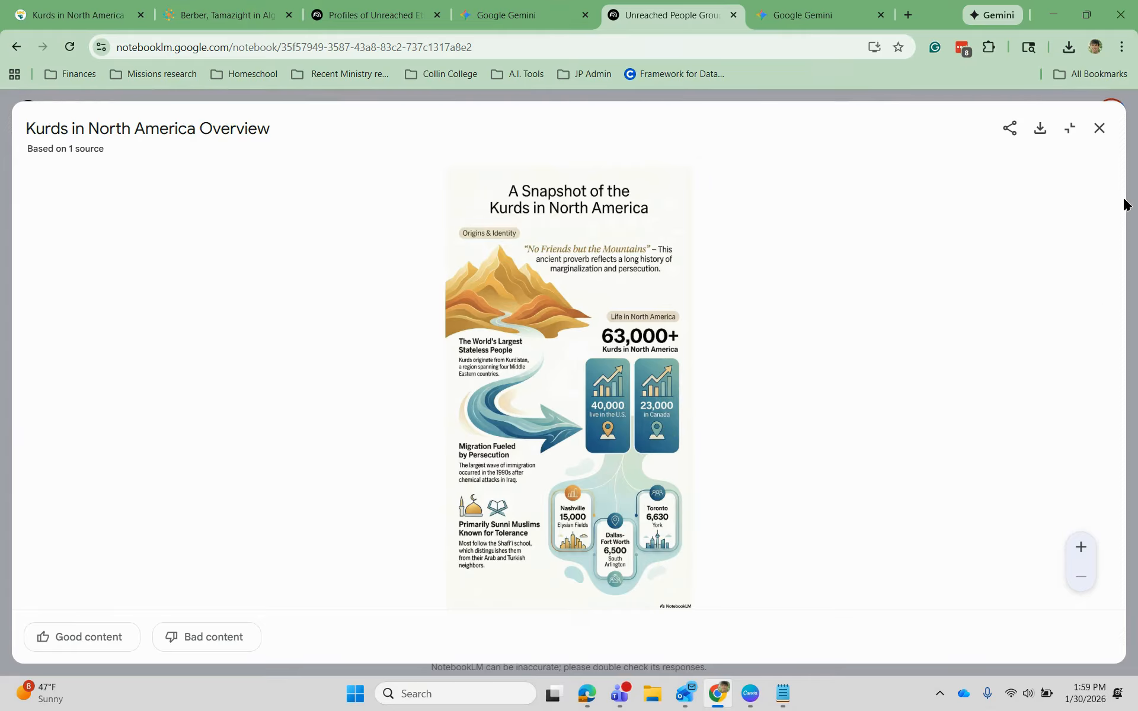
{"action": "left_click", "coordinate": [1099, 128]}
- In the Gemini chat with the Kurds infographic prompt, attach the North America Demographic Profile notebook from NotebookLM
{"action": "left_click", "coordinate": [806, 16]}
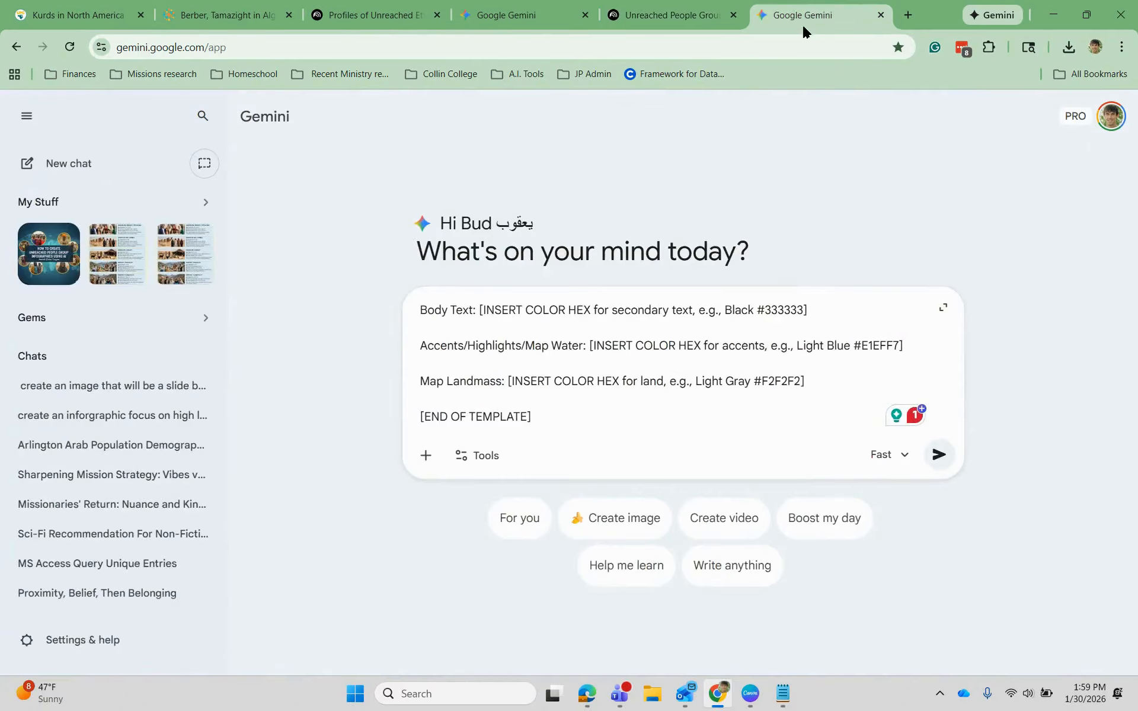
{"action": "scroll", "coordinate": [638, 417], "scroll_direction": "up", "scroll_amount": 20}
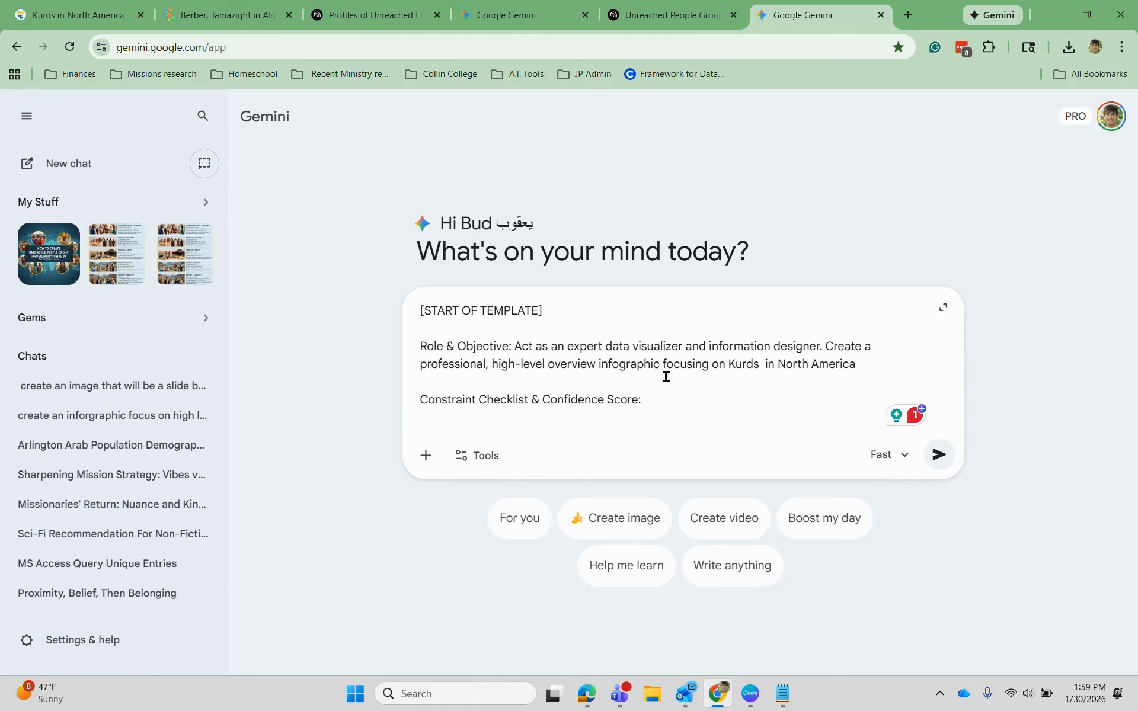
{"action": "scroll", "coordinate": [655, 344], "scroll_direction": "down", "scroll_amount": 3}
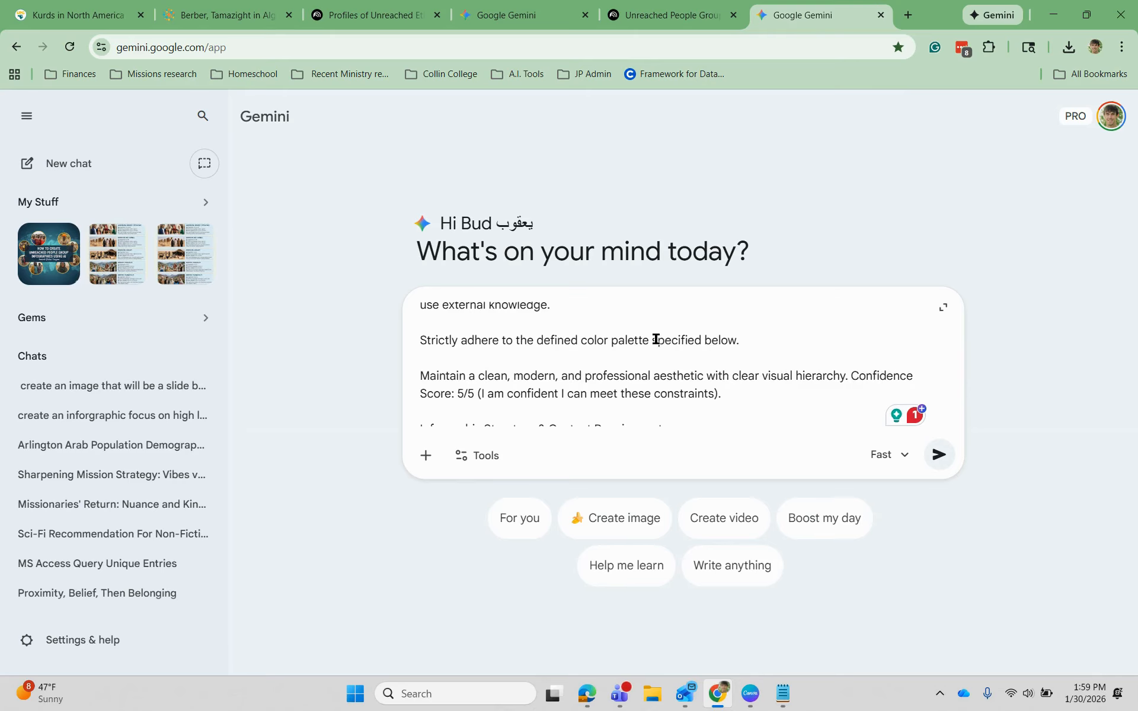
{"action": "scroll", "coordinate": [656, 344], "scroll_direction": "down", "scroll_amount": 2}
{"action": "scroll", "coordinate": [666, 380], "scroll_direction": "down", "scroll_amount": 8}
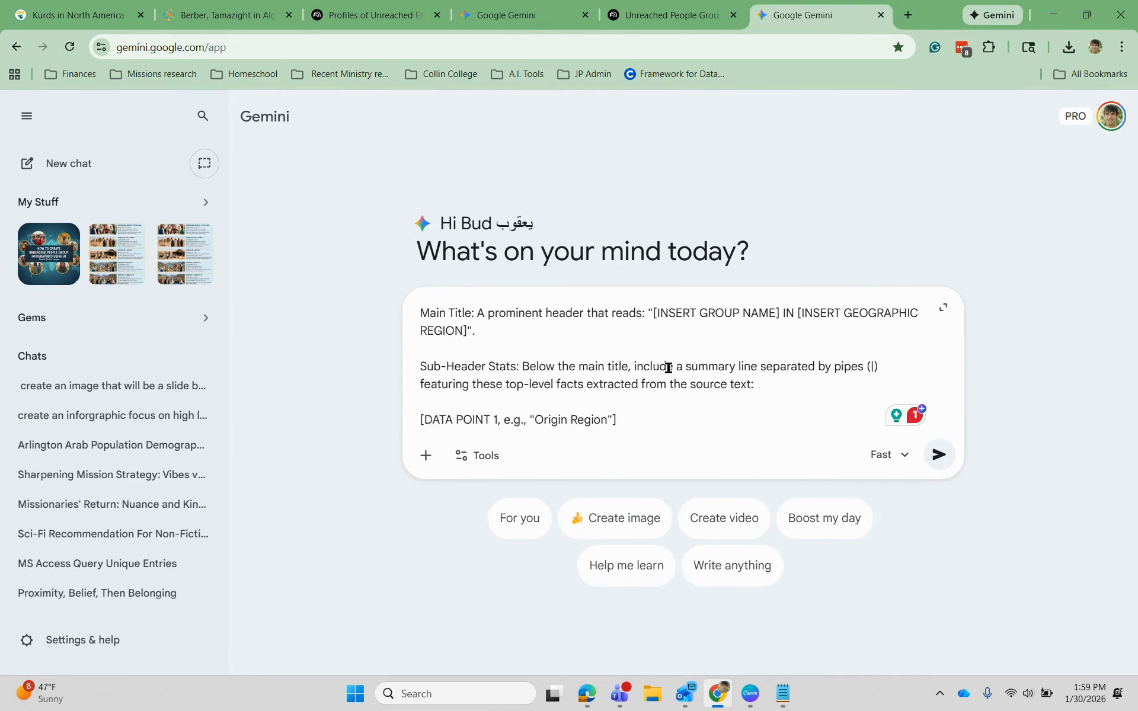
{"action": "scroll", "coordinate": [668, 368], "scroll_direction": "down", "scroll_amount": 10}
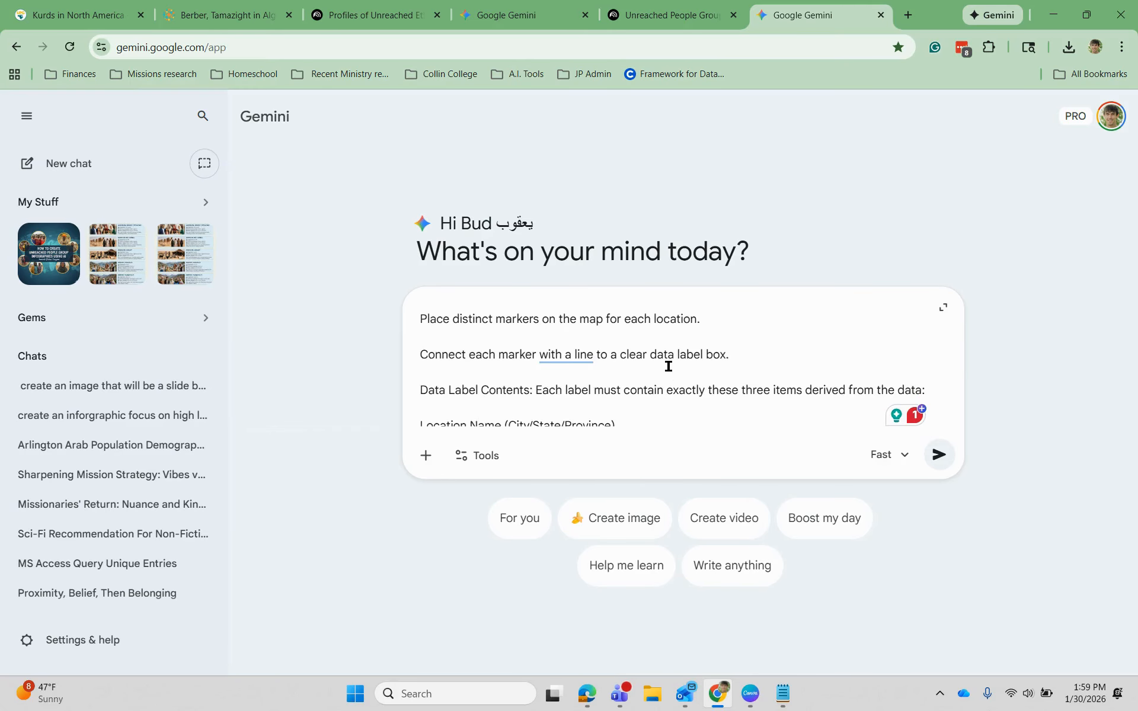
{"action": "scroll", "coordinate": [668, 367], "scroll_direction": "down", "scroll_amount": 5}
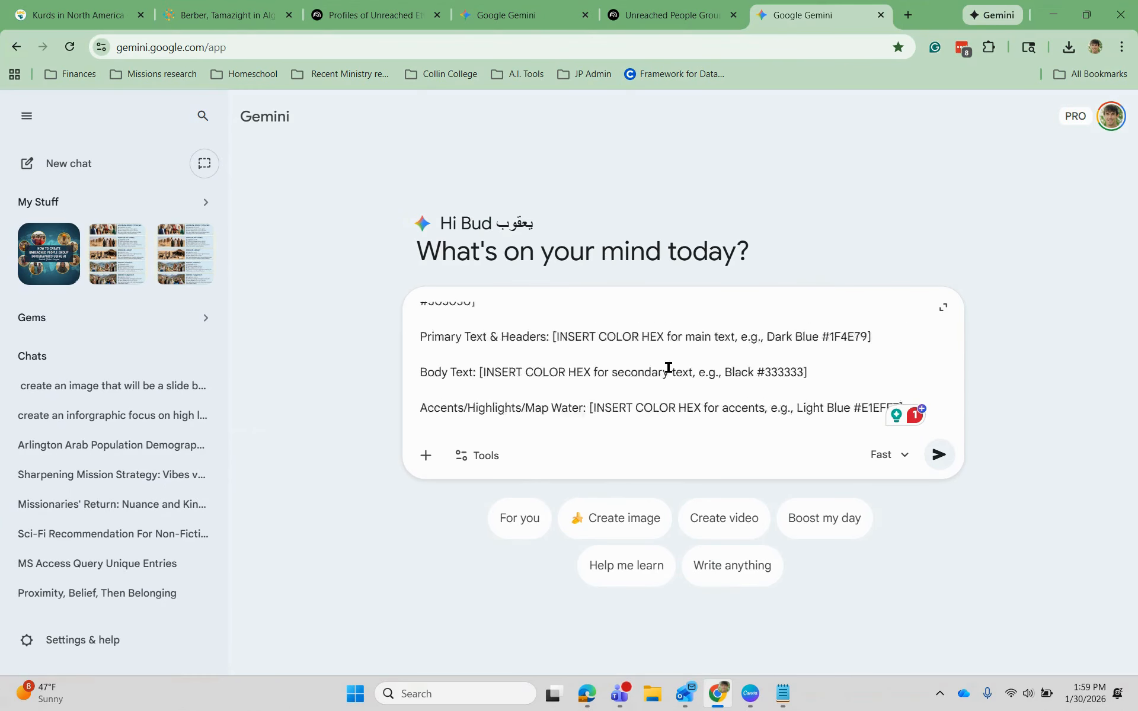
{"action": "left_click", "coordinate": [426, 455]}
{"action": "left_click", "coordinate": [474, 614]}
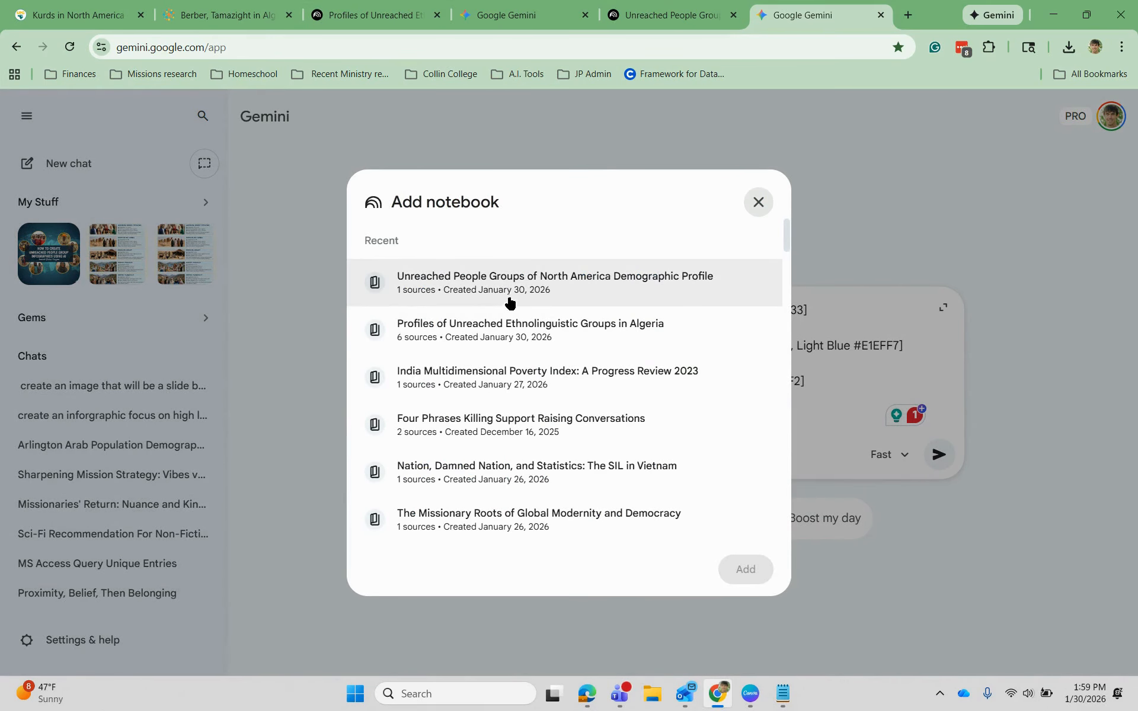
{"action": "left_click", "coordinate": [531, 283]}
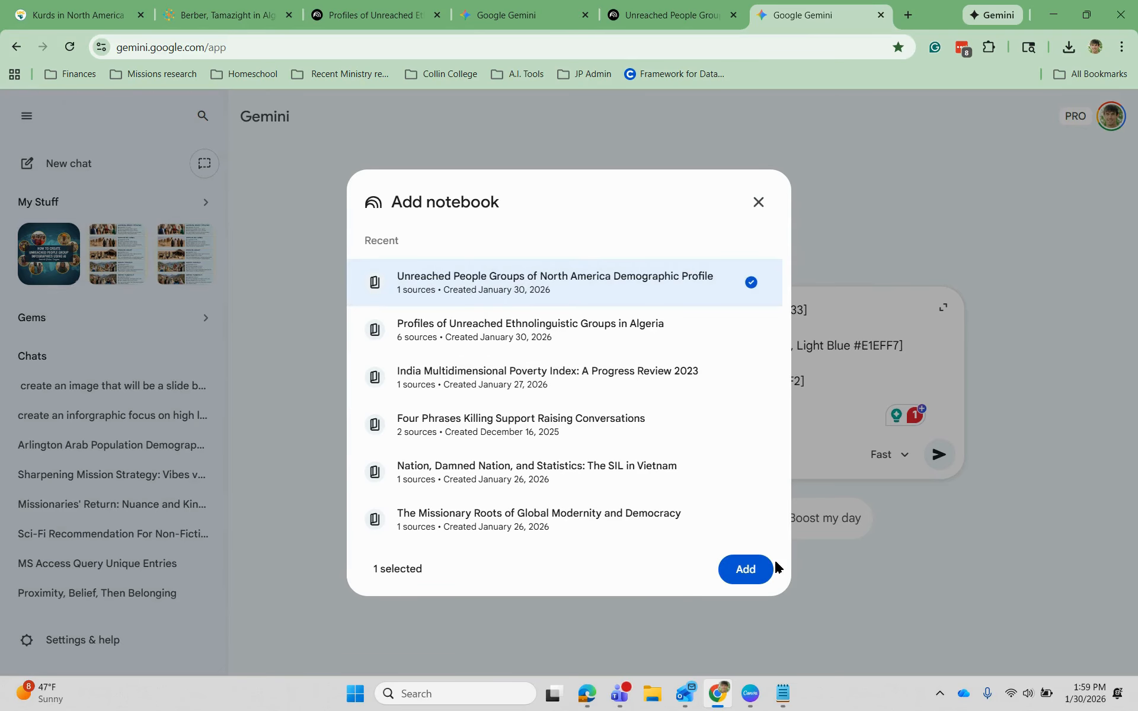
{"action": "left_click", "coordinate": [748, 570]}
- Switch to image creation on the Pro model and send the Kurds infographic prompt
{"action": "left_click", "coordinate": [902, 491]}
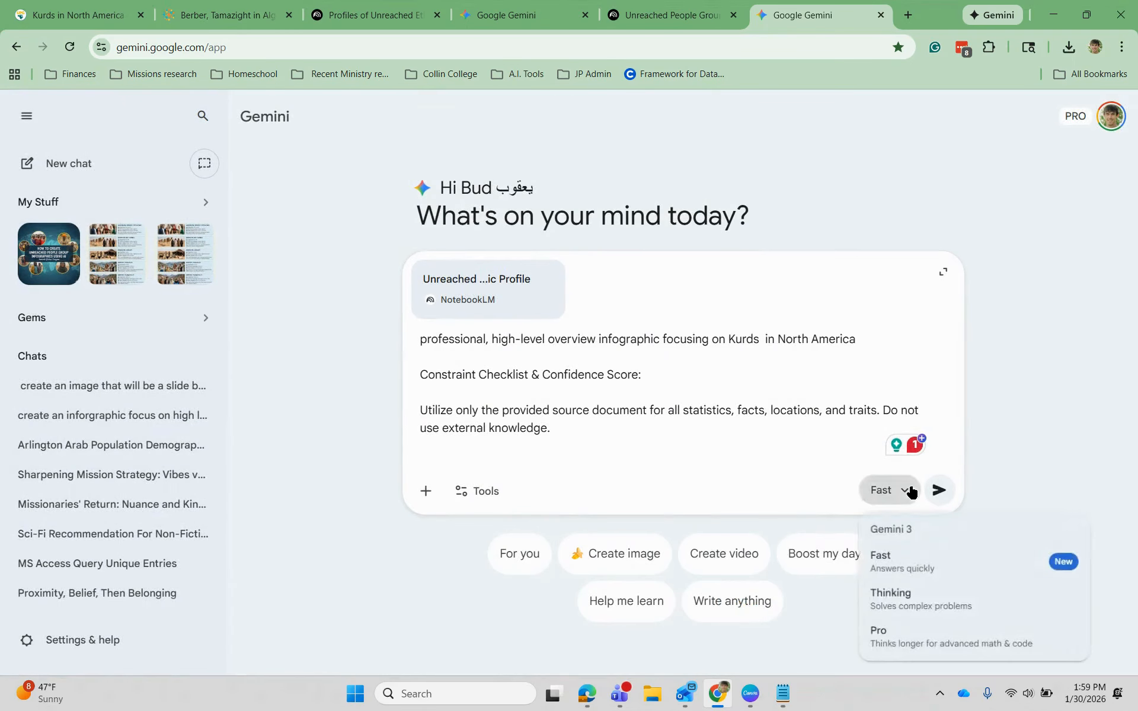
{"action": "left_click", "coordinate": [588, 558]}
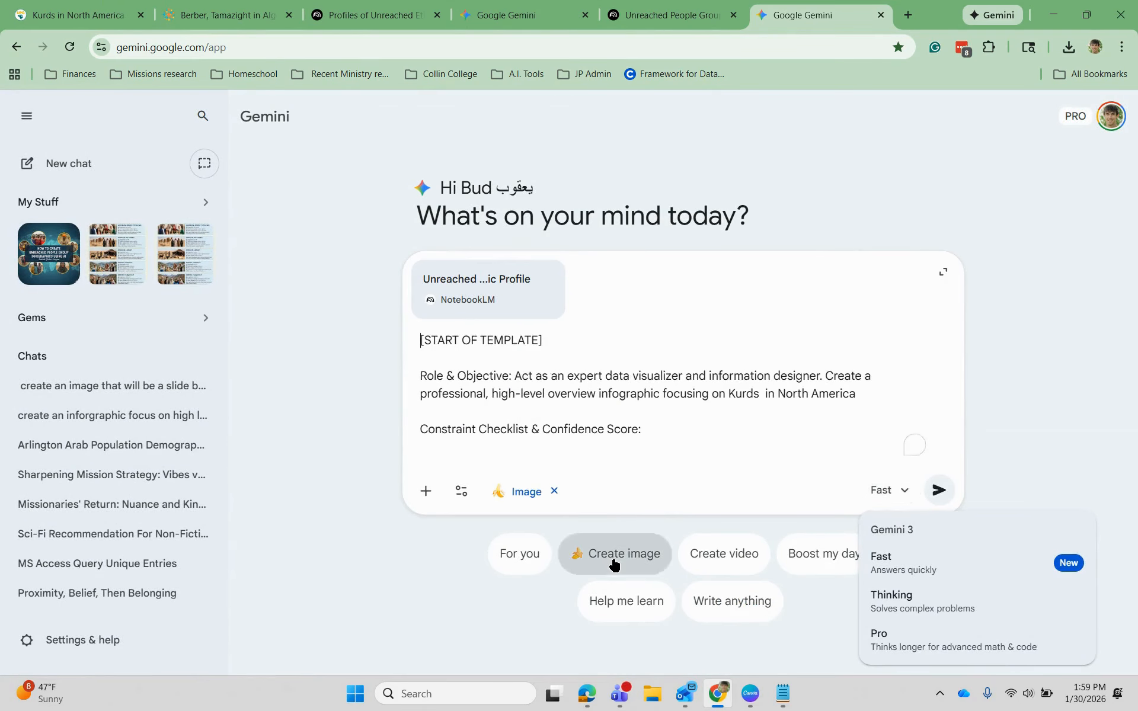
{"action": "left_click", "coordinate": [889, 490]}
{"action": "left_click", "coordinate": [924, 644]}
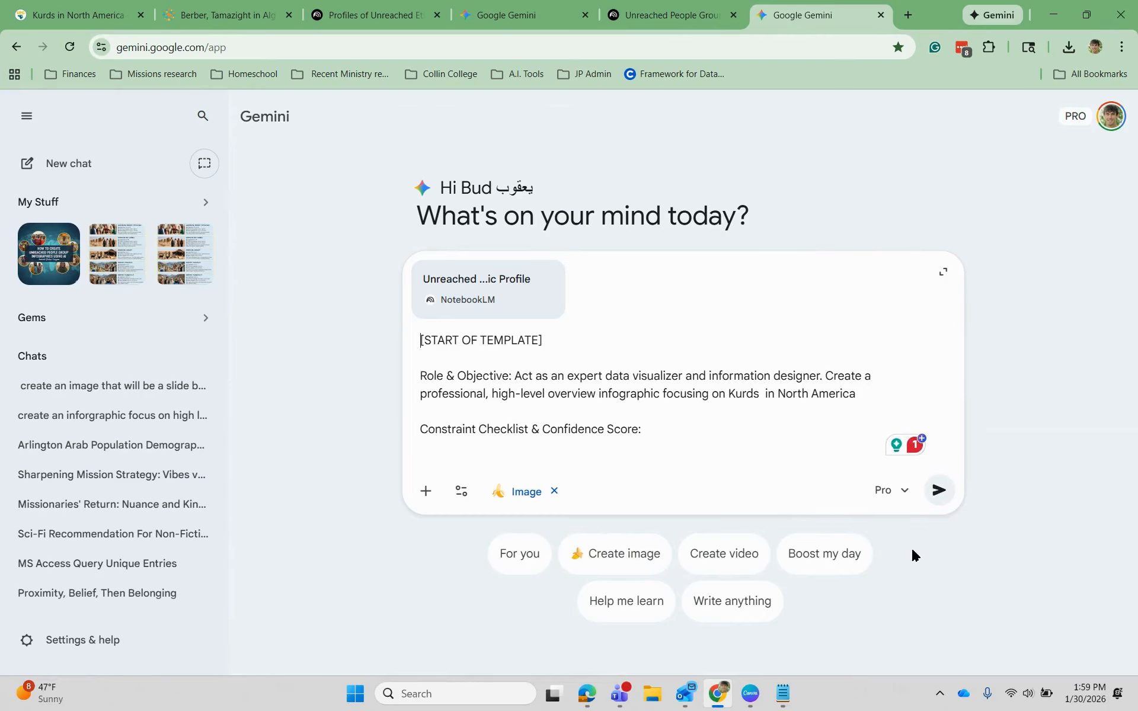
{"action": "left_click", "coordinate": [939, 490]}
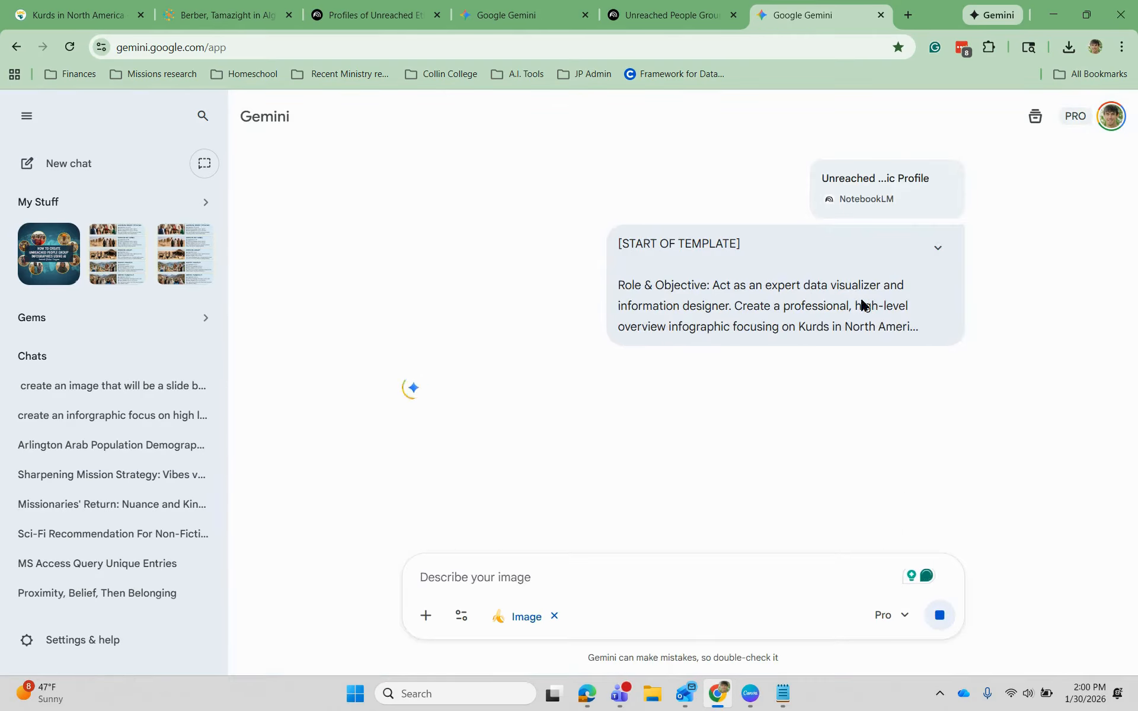